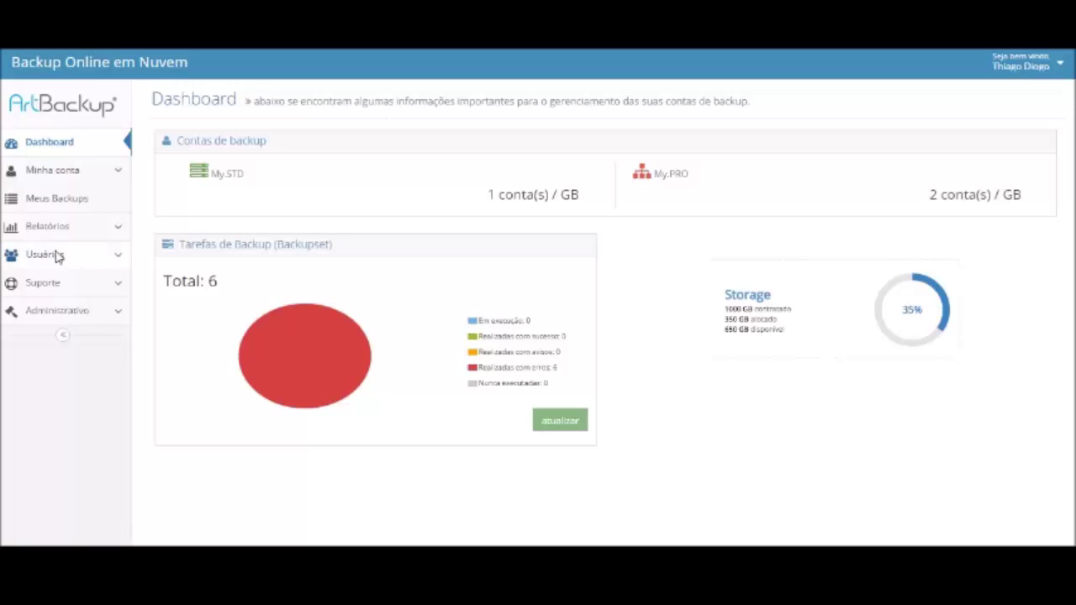
Open Suporte > Materiais de apoio and scroll down to the dump extraction Scripts section
left_click(49, 283)
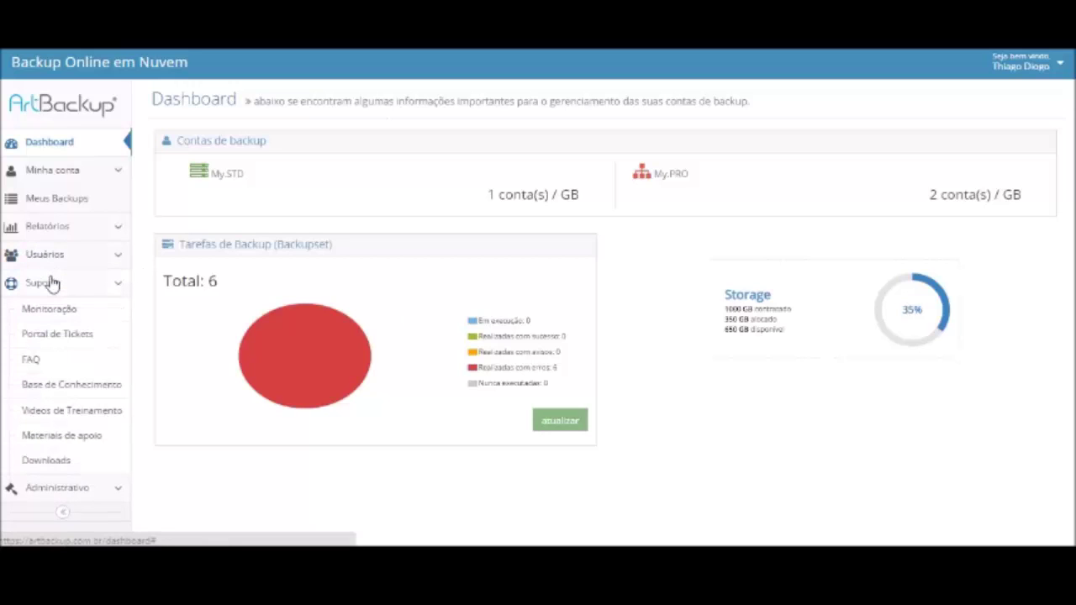
left_click(68, 438)
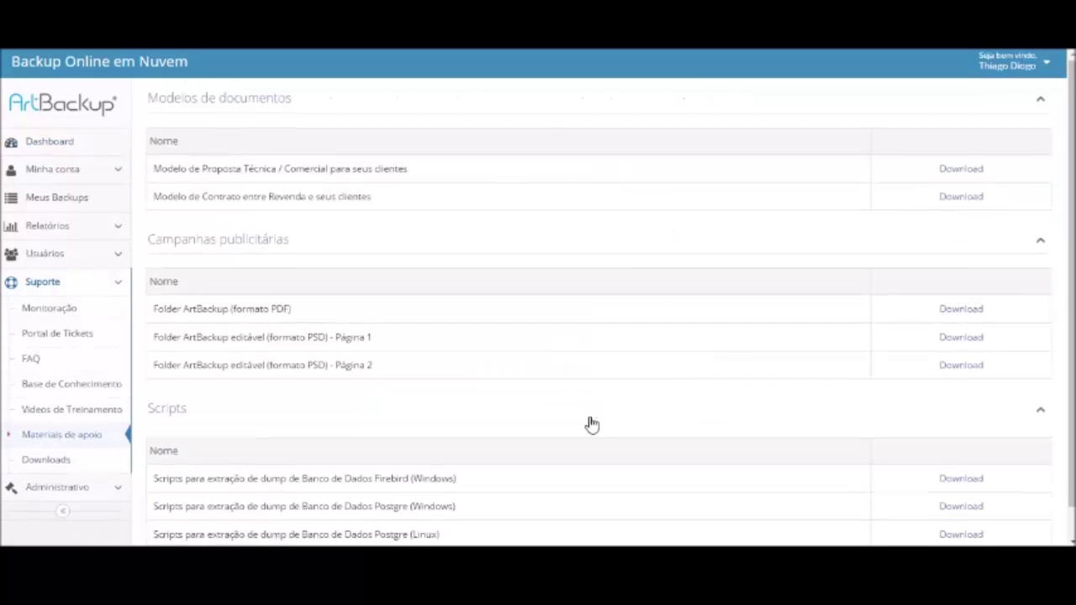
scroll(592, 426, "down", 2)
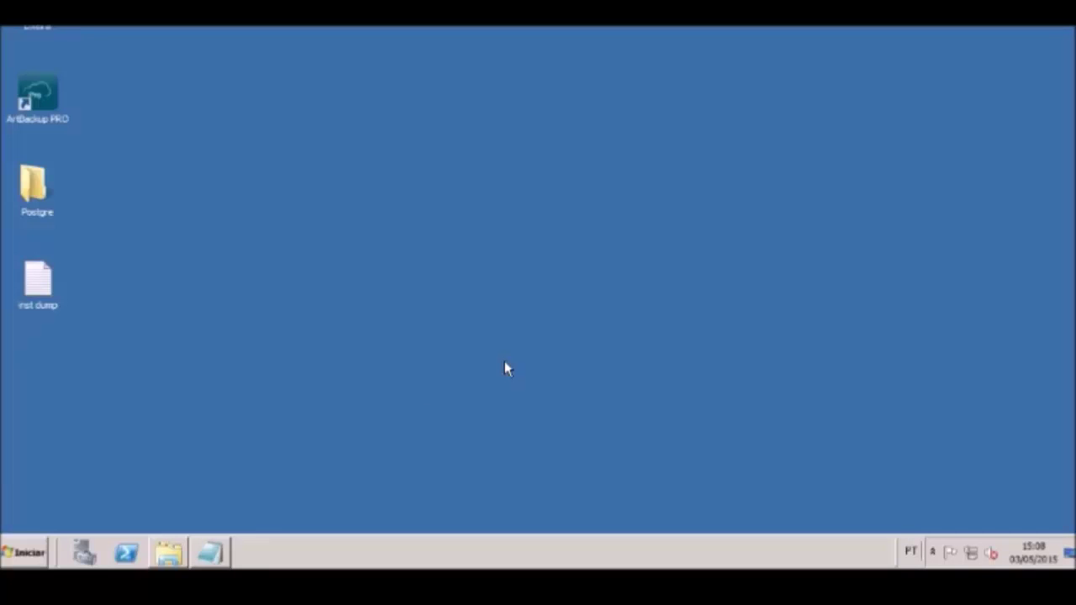
Bring up the inst dump notes and highlight Empresa_BKP.dump and Empresa in the pg_dump command
key("alt+Tab")
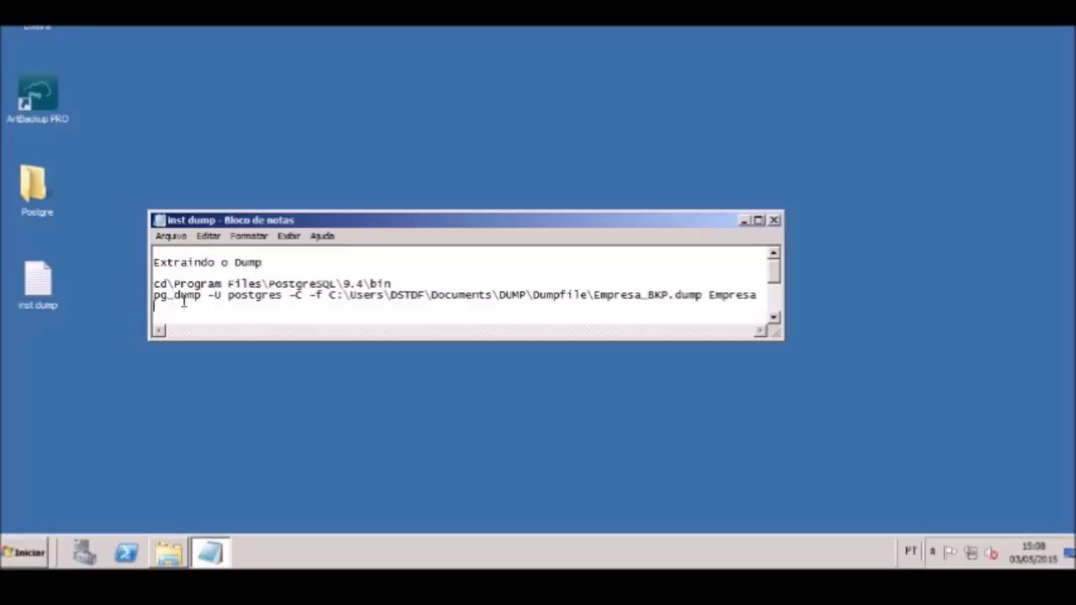
left_click(167, 311)
left_click_drag(595, 295, 706, 300)
left_click_drag(708, 299, 759, 309)
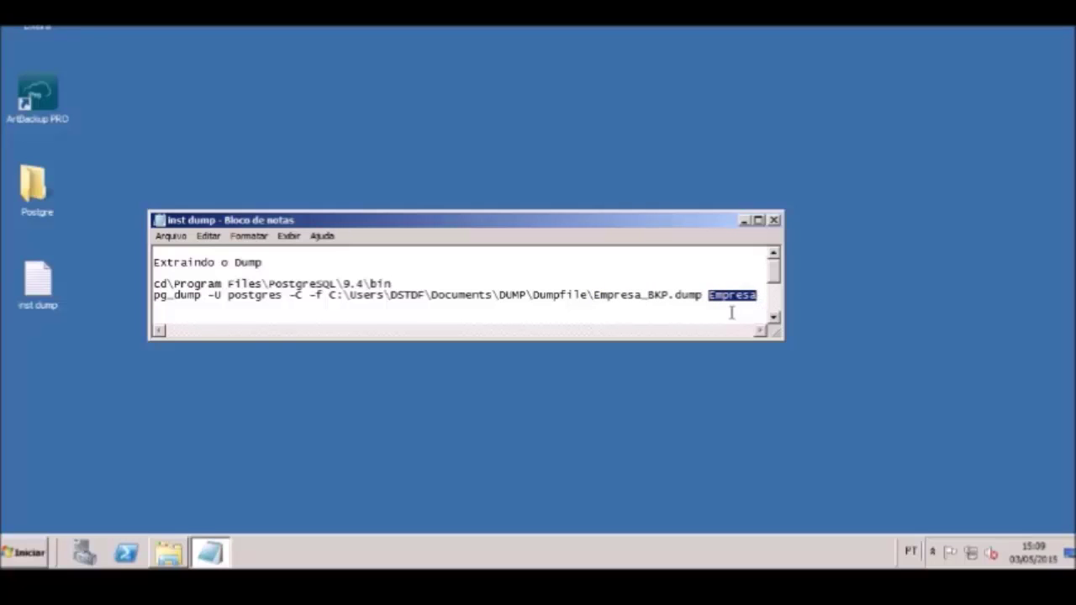
left_click(732, 309)
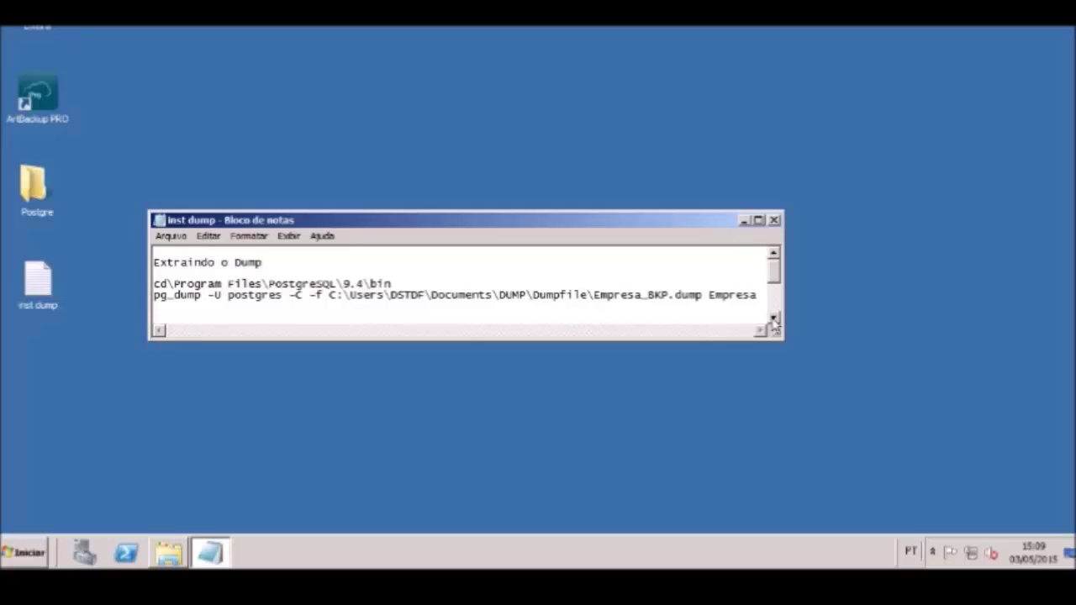
scroll(611, 293, "down", 2)
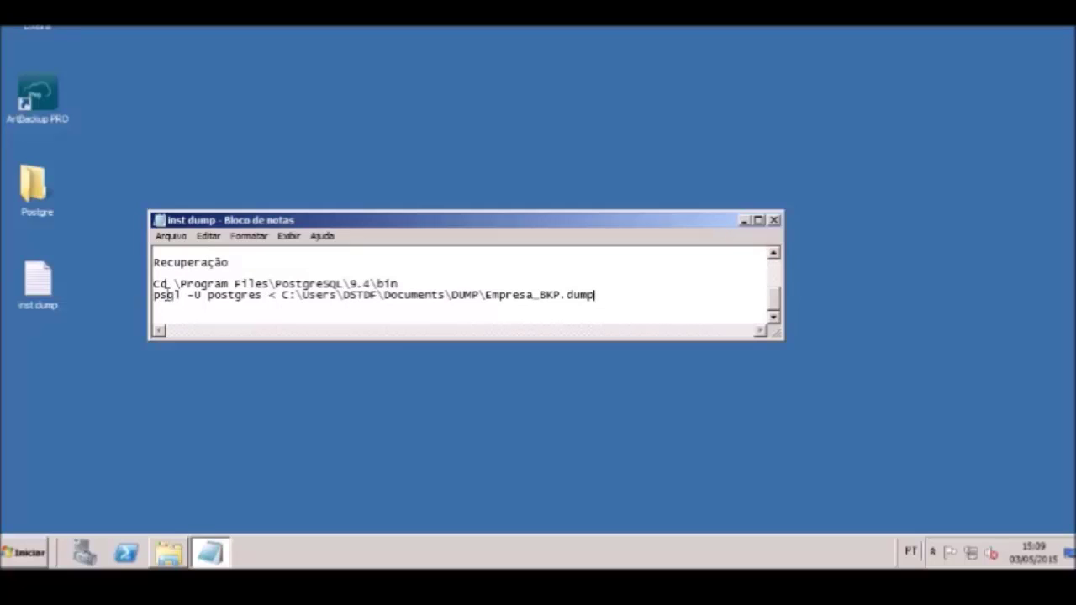
Select Empresa_BKP.dump on the psql restore line under the Recuperação section
left_click(171, 282)
left_click_drag(598, 295, 484, 294)
left_click(464, 296)
left_click_drag(595, 295, 485, 296)
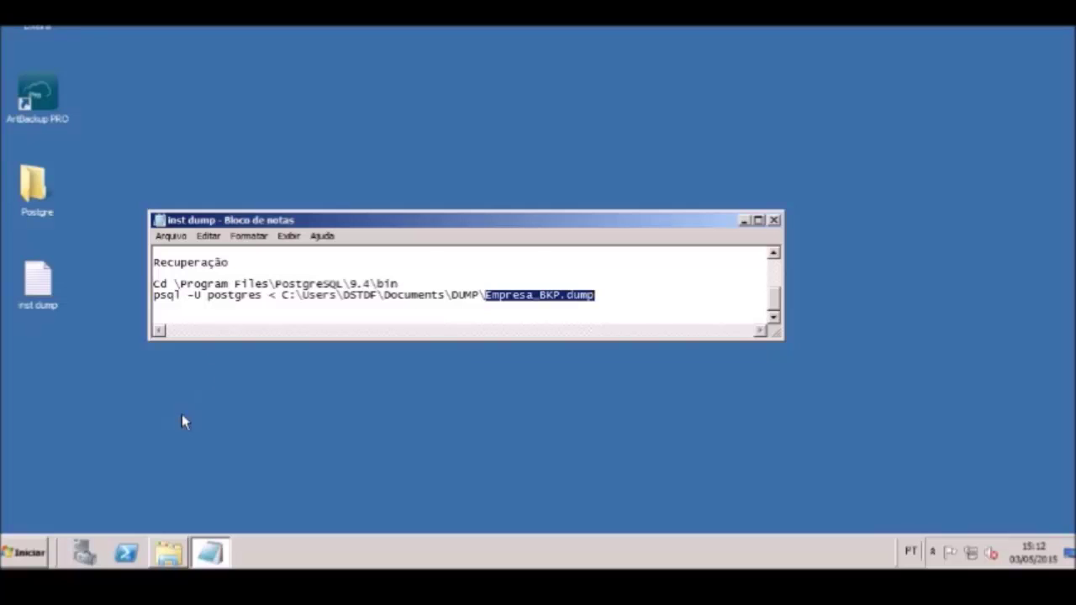
Browse to C:\Usuários\<user>\exec_dump in Explorer and bring up the dump_postgre script's context menu
left_click(169, 552)
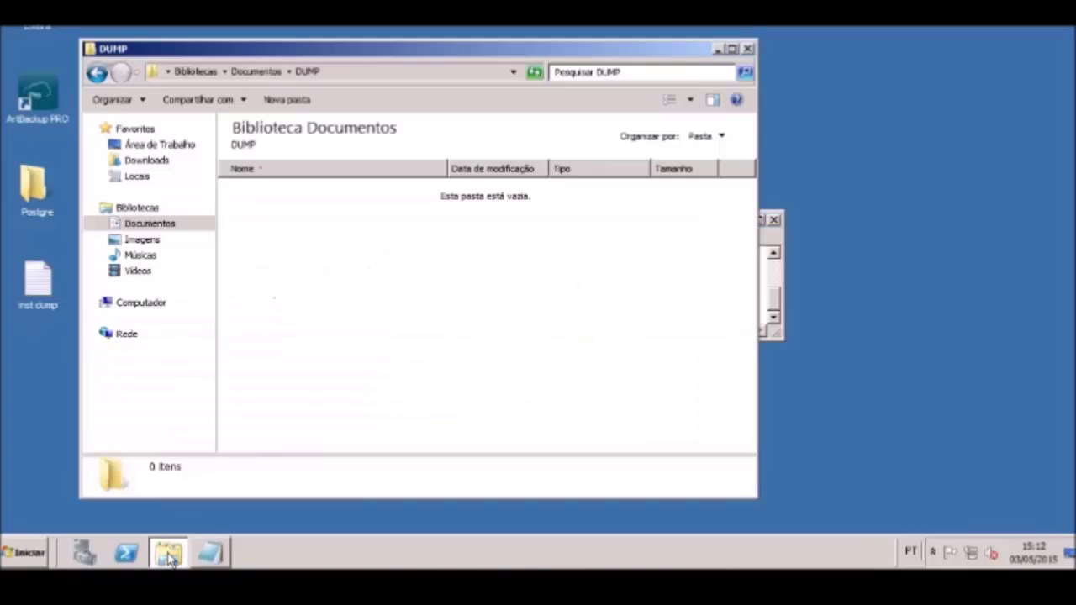
left_click(153, 305)
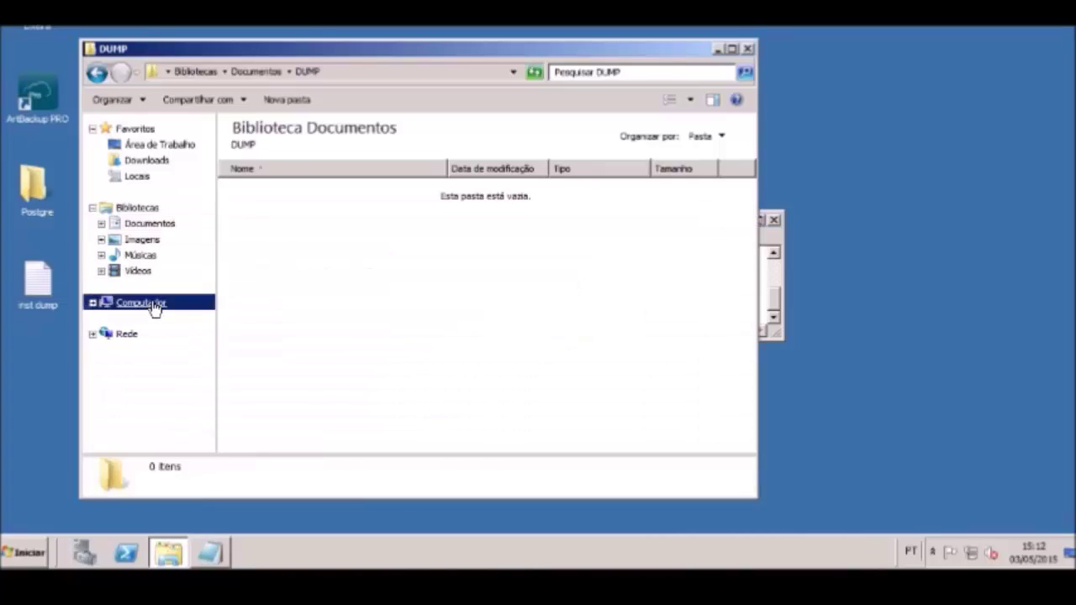
double_click(286, 164)
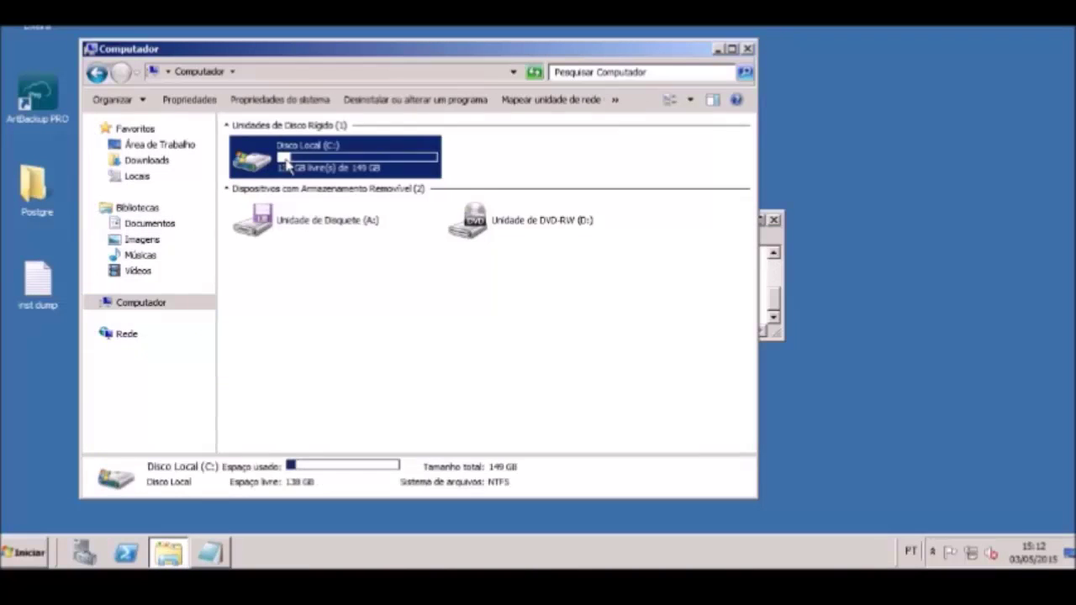
double_click(266, 256)
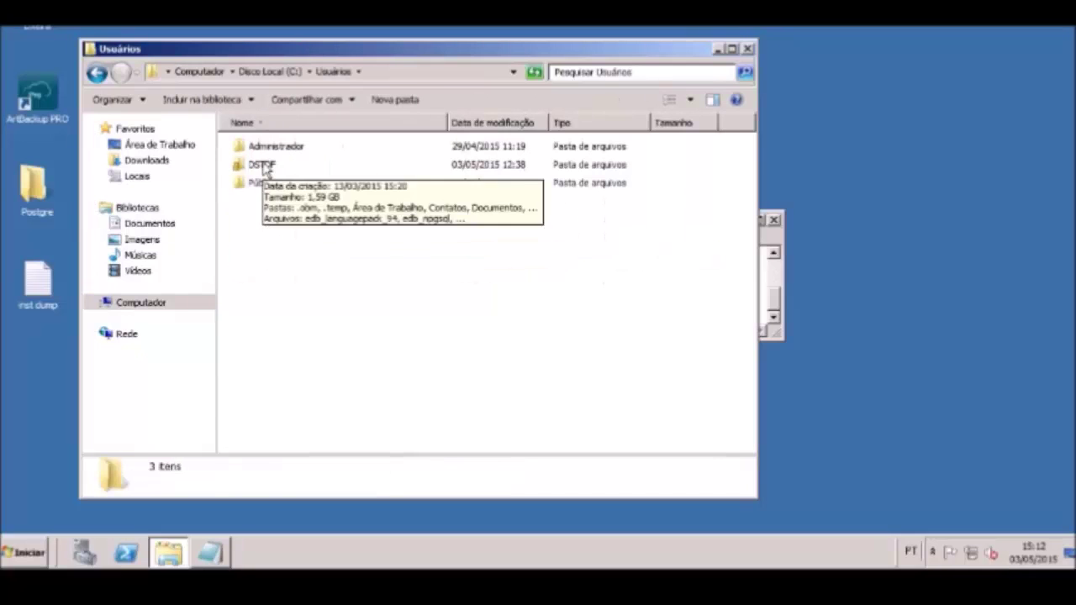
double_click(264, 167)
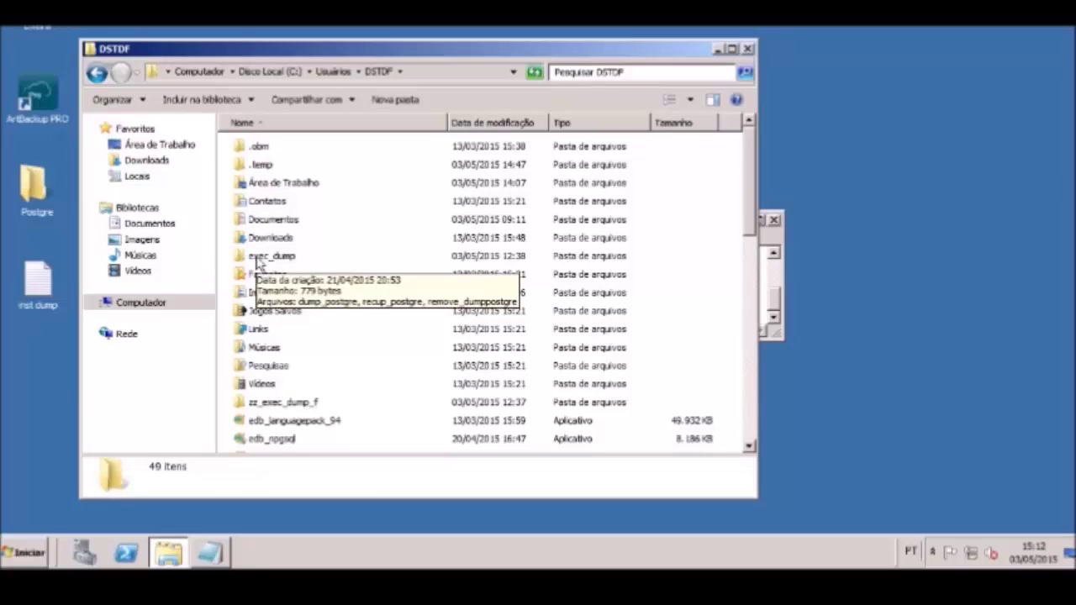
double_click(269, 256)
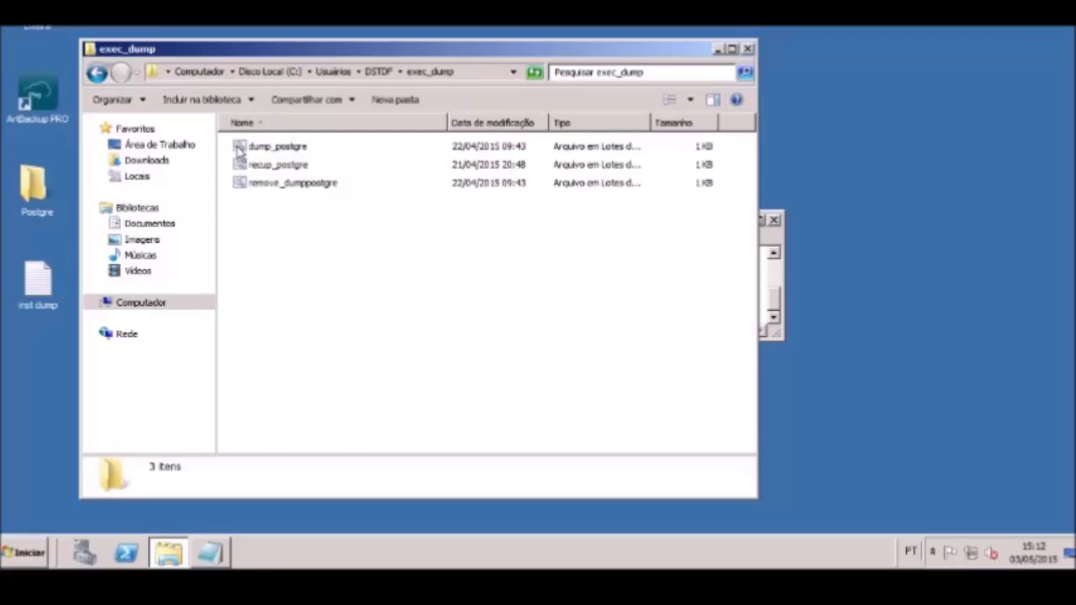
right_click(238, 150)
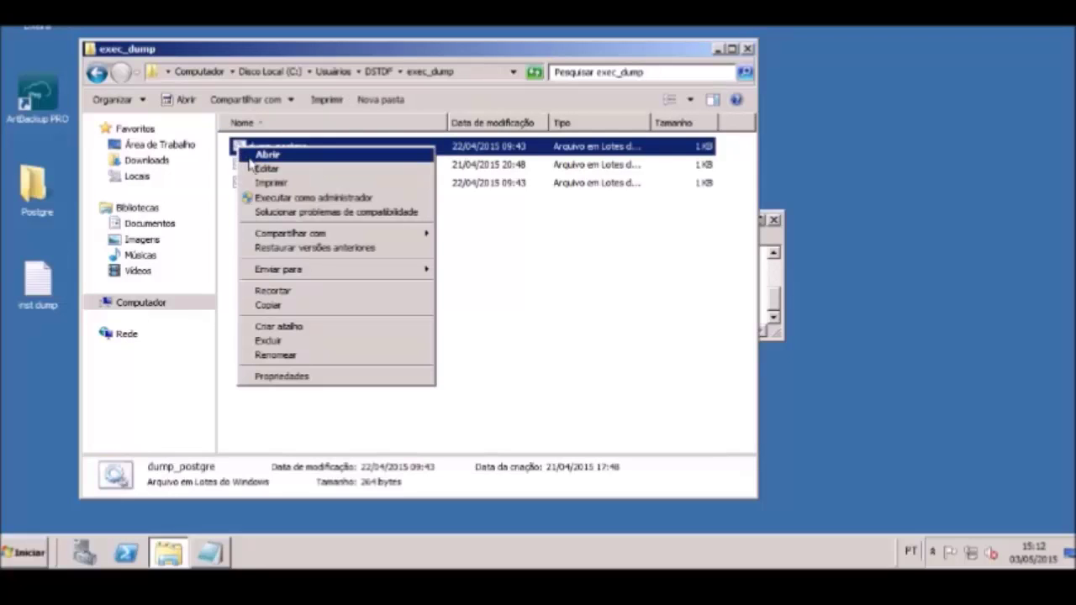
left_click(267, 169)
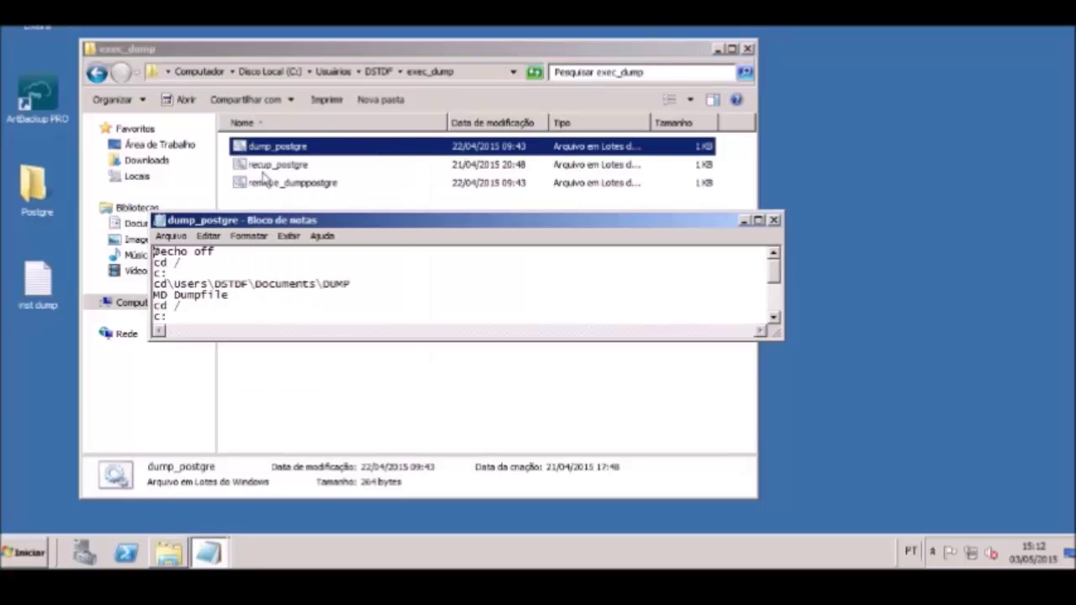
left_click(755, 221)
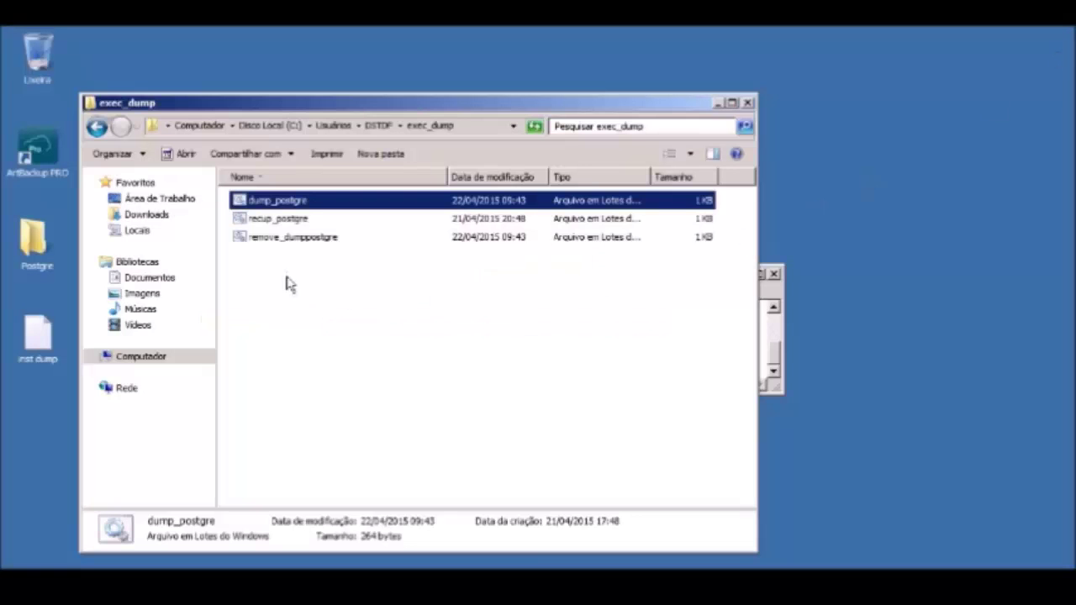
right_click(241, 236)
left_click(266, 258)
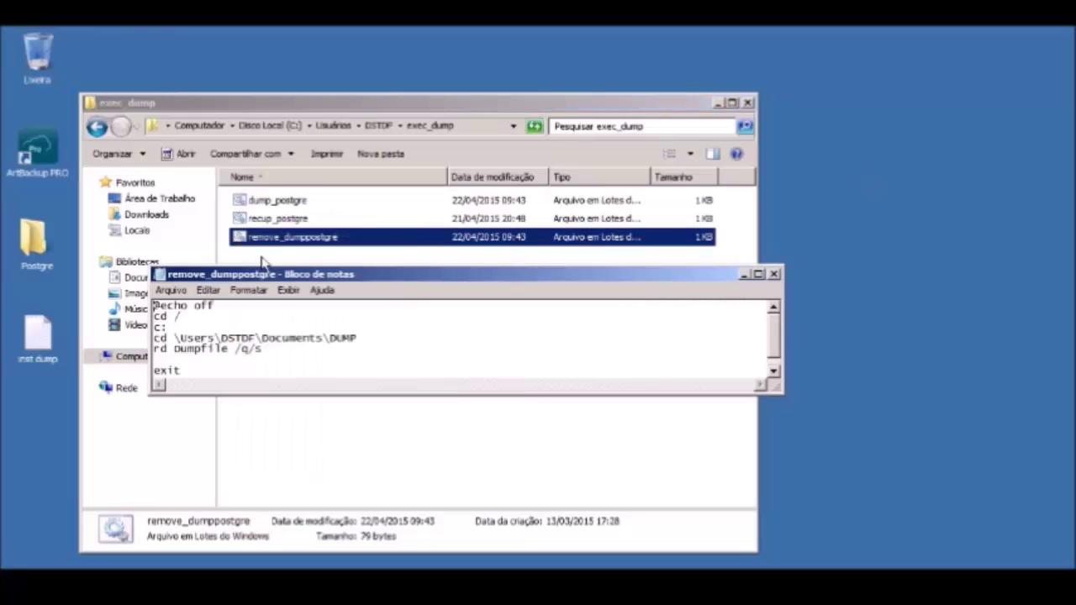
left_click(758, 275)
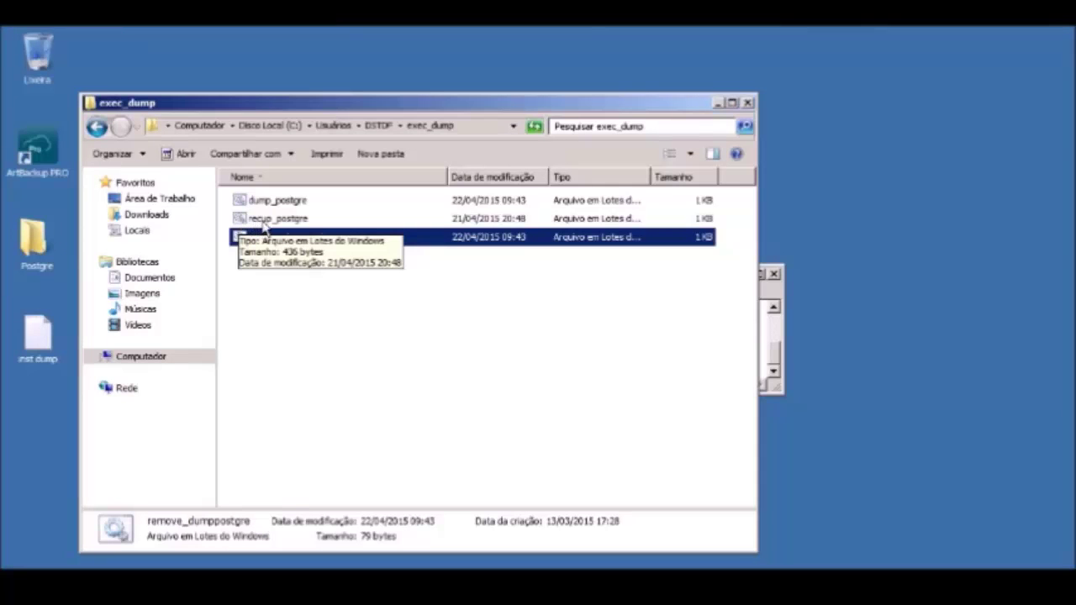
right_click(241, 219)
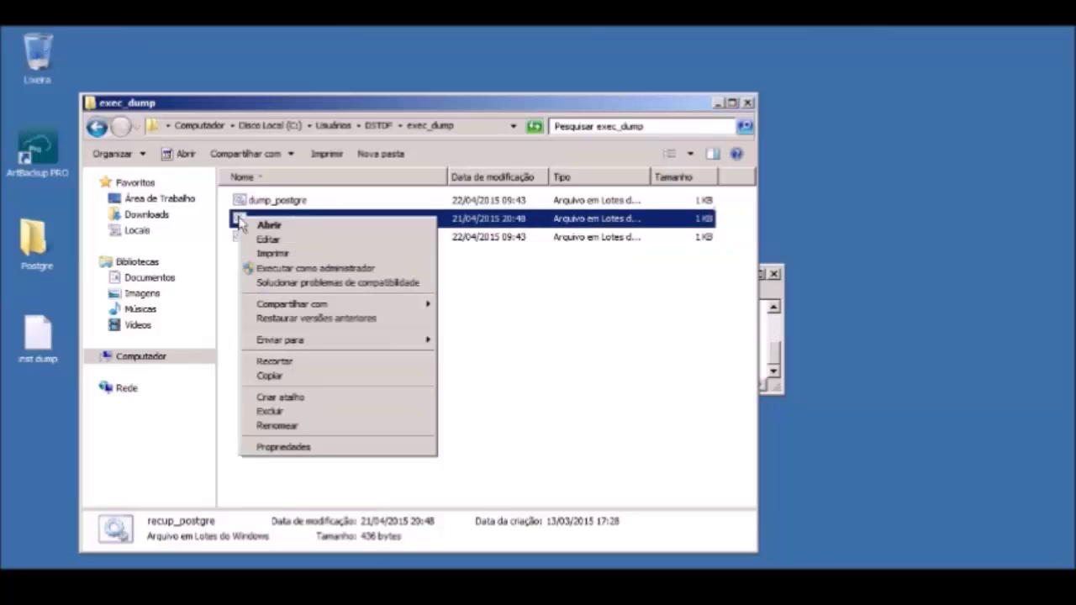
left_click(266, 240)
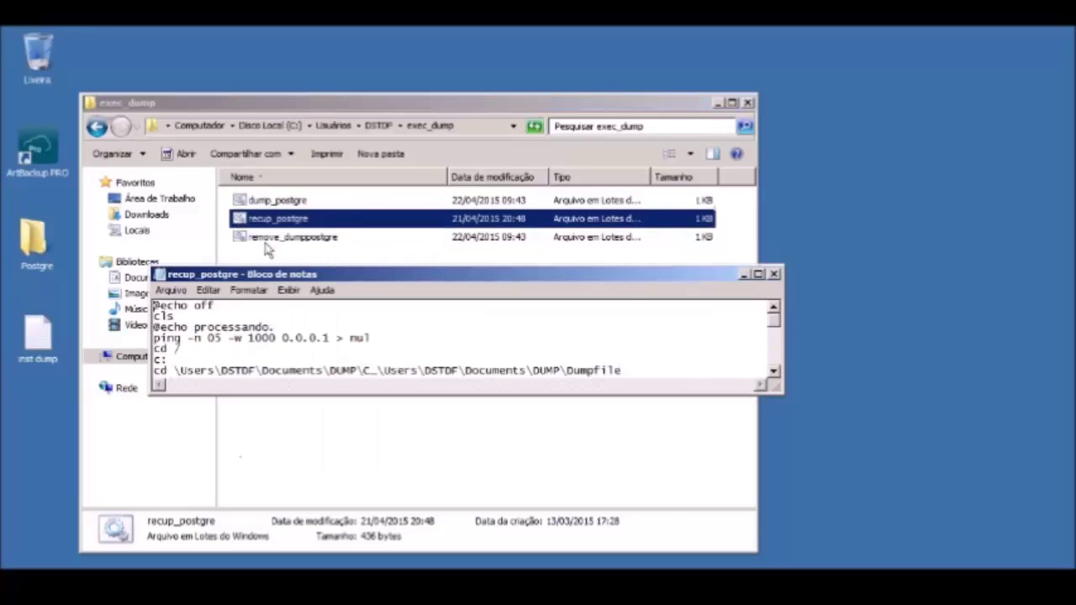
left_click(757, 274)
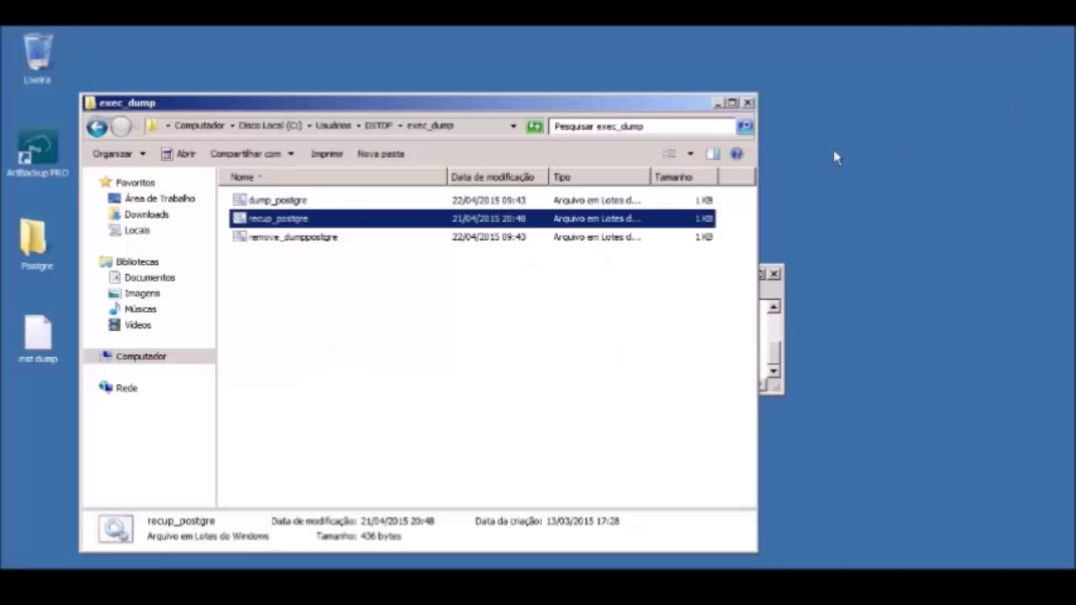
Close the exec_dump window and launch pgAdmin III from the Start menu
left_click(747, 102)
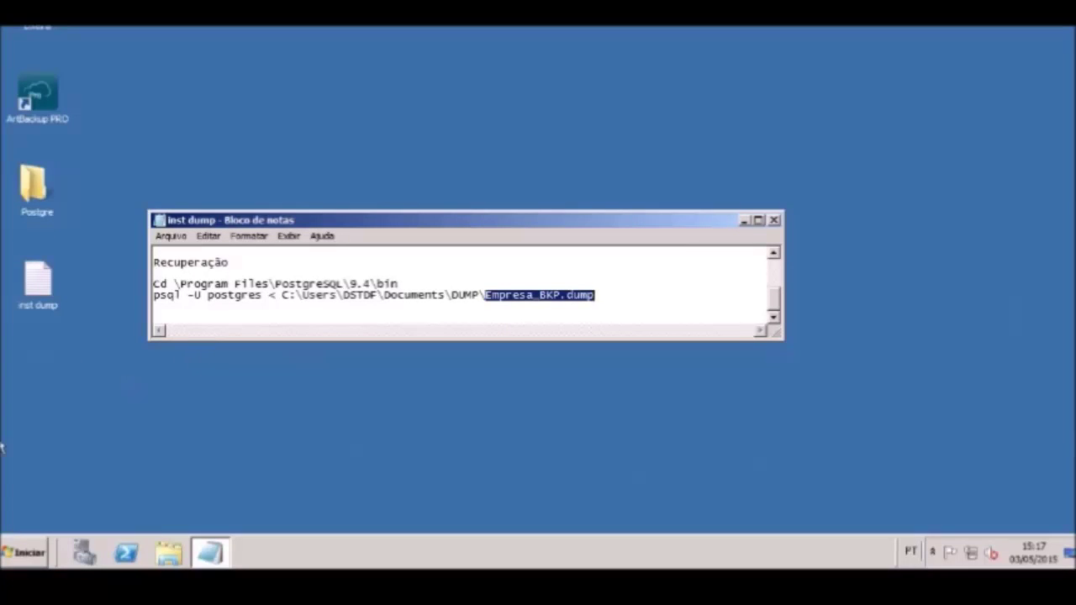
left_click(23, 552)
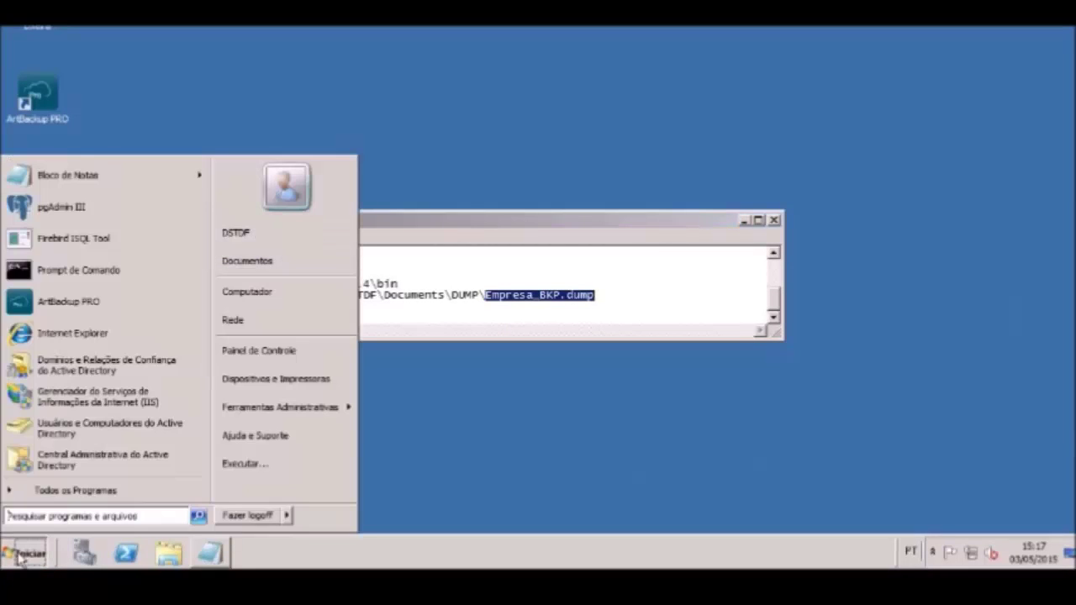
left_click(79, 208)
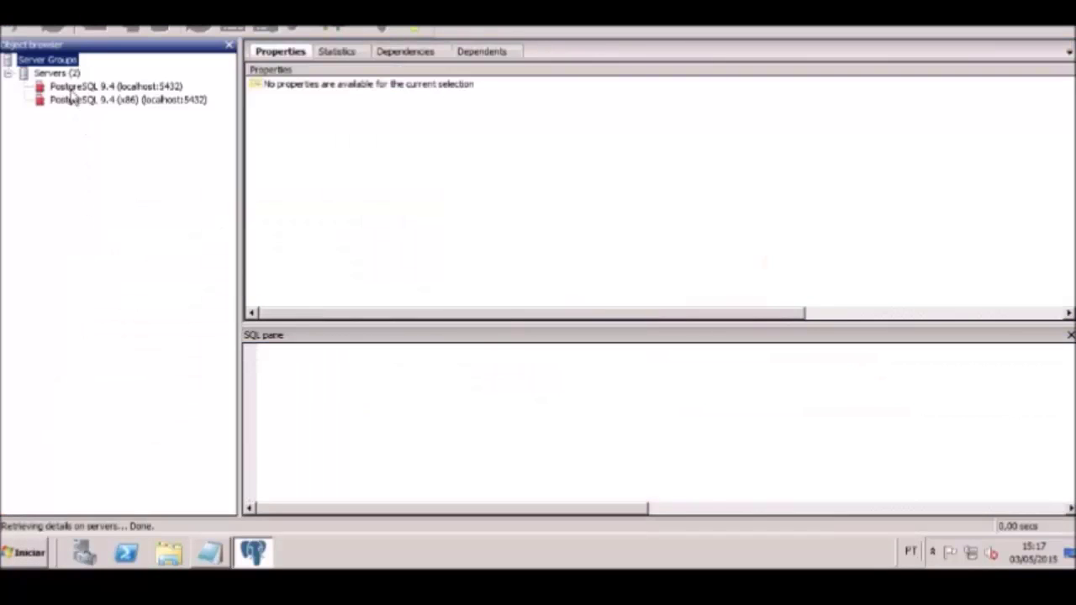
Connect to the PostgreSQL 9.4 (localhost:5432) server by entering the server password
left_click(70, 89)
double_click(71, 94)
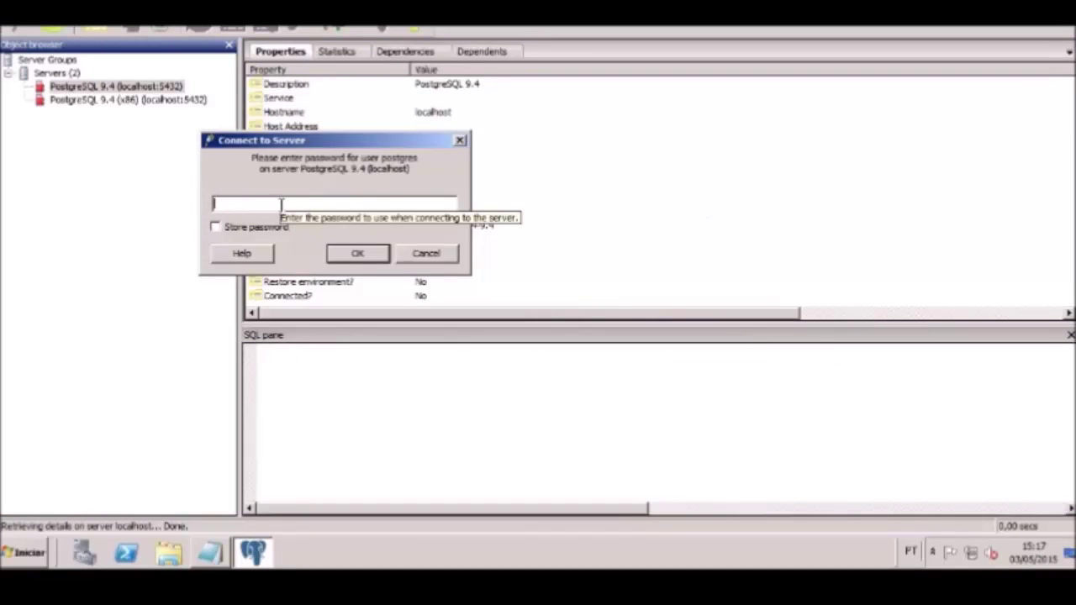
type("12345678901234")
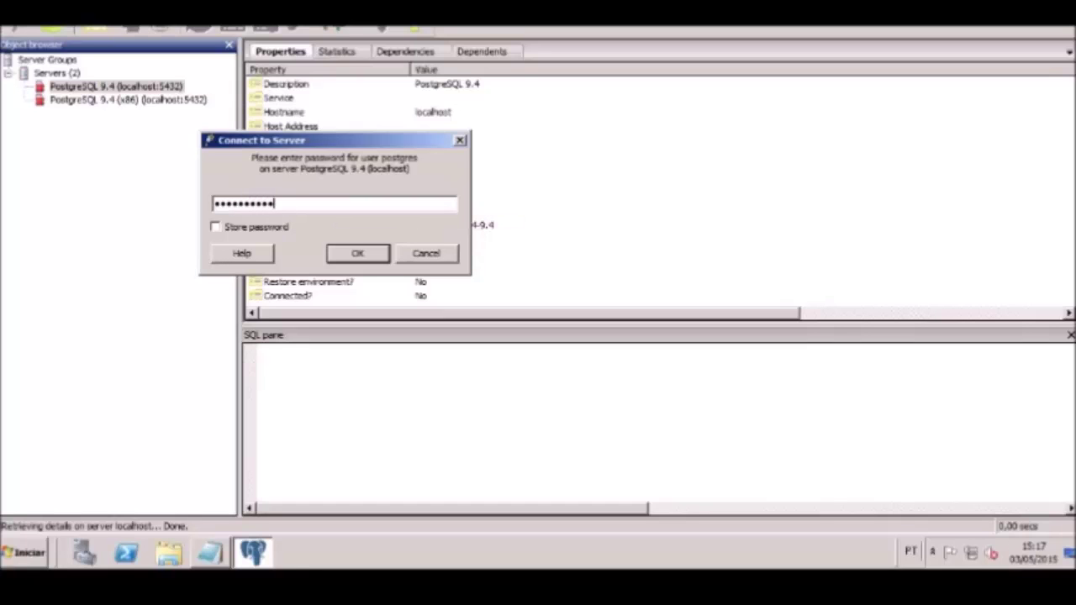
key("Return")
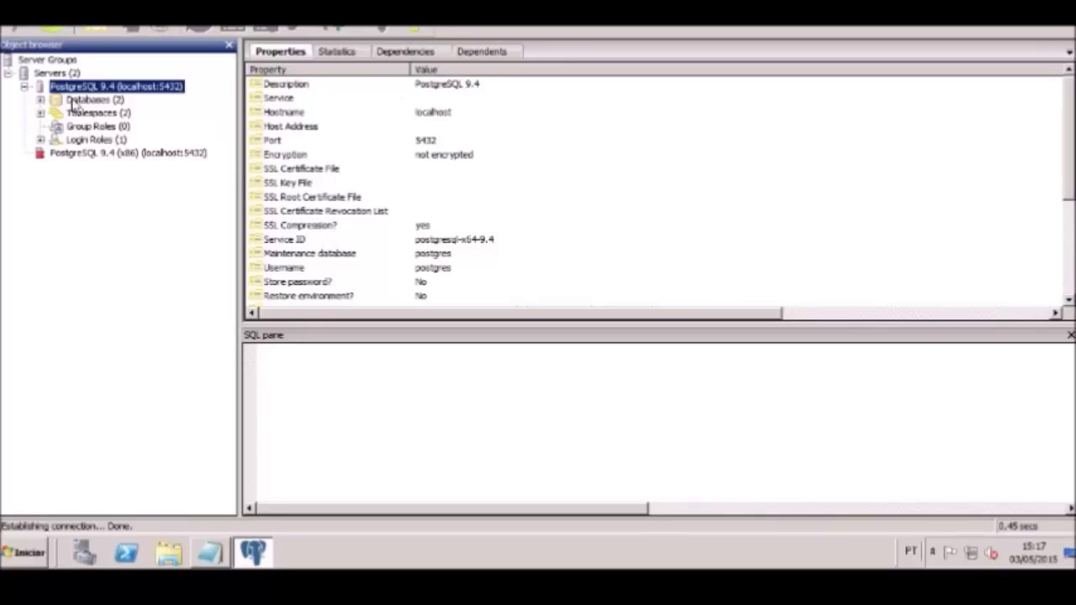
Expand Empresa > Schemas > public > Tables and view the Cadastro table's two rows
double_click(74, 101)
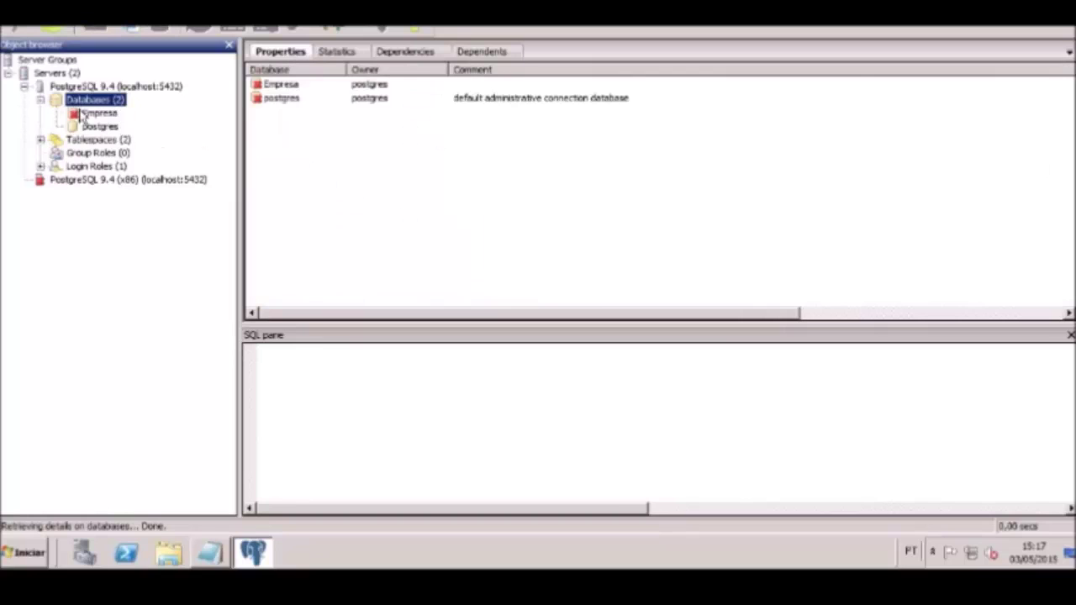
left_click(82, 115)
double_click(81, 114)
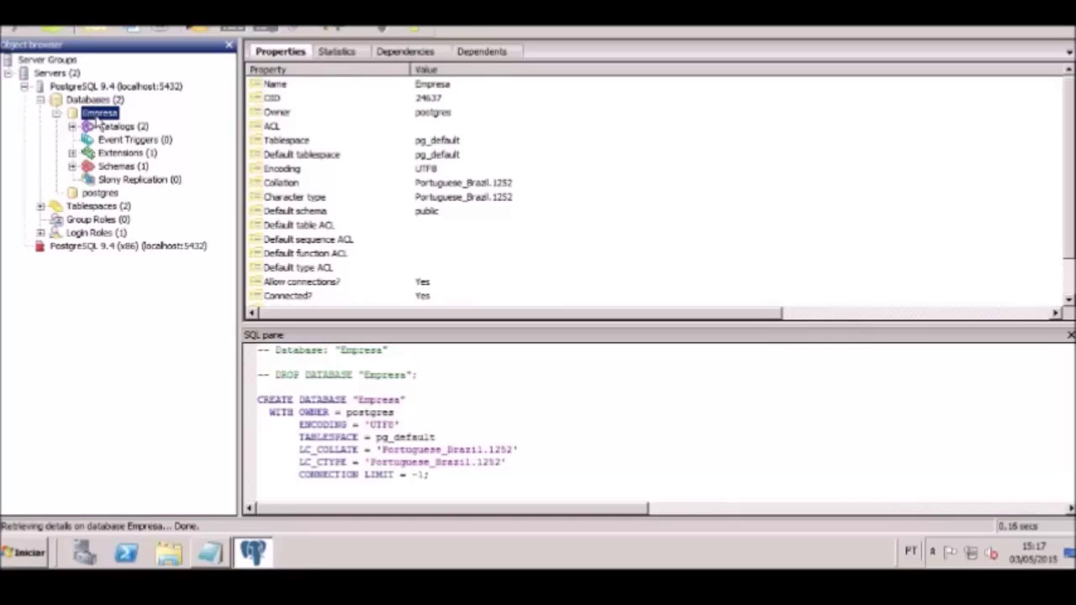
left_click(73, 166)
left_click(104, 182)
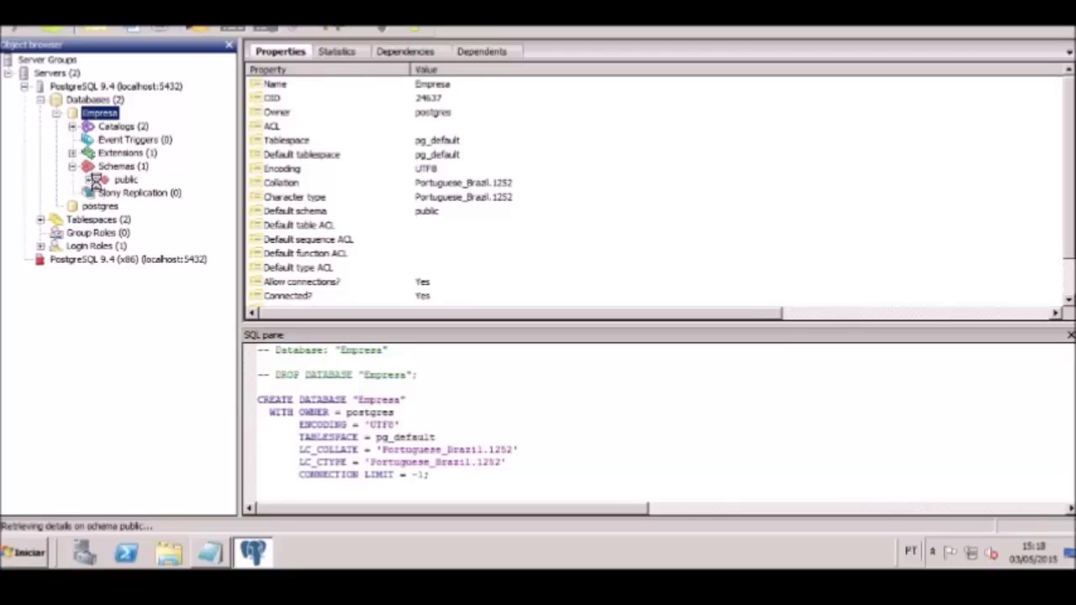
double_click(109, 183)
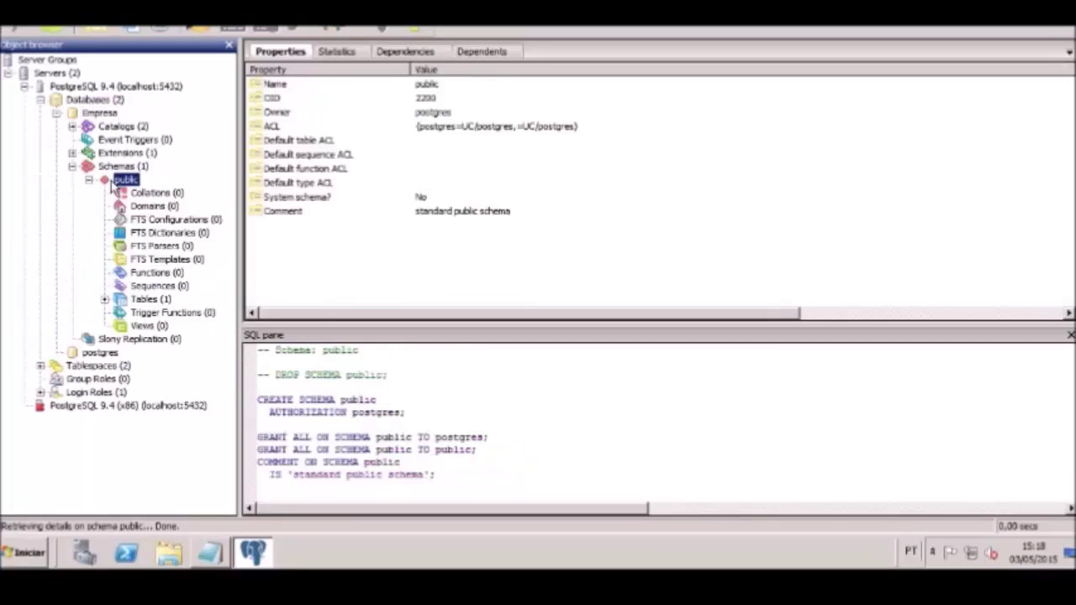
double_click(123, 299)
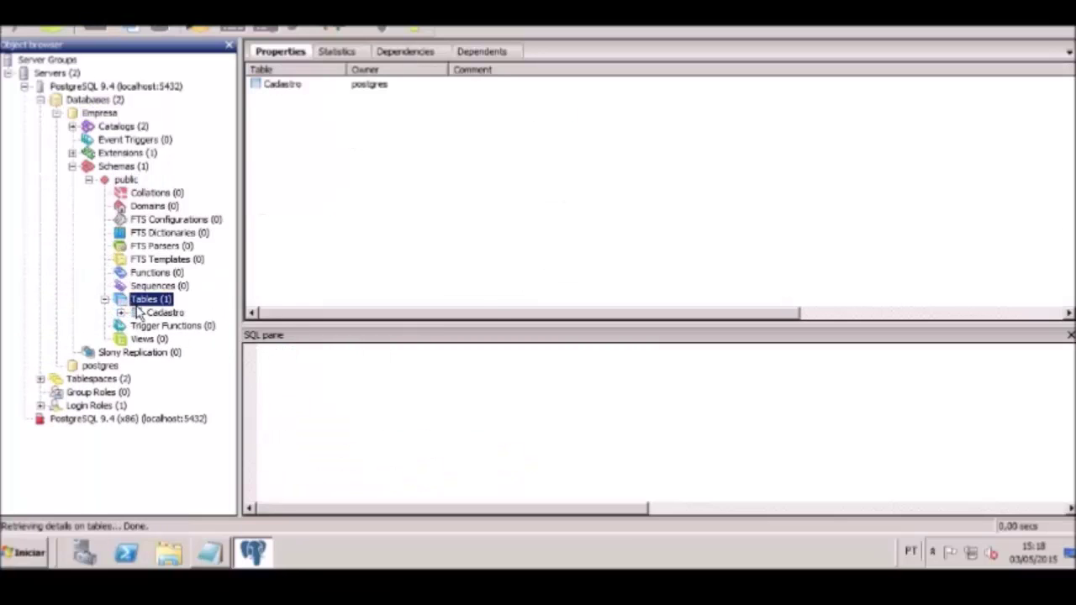
left_click(151, 314)
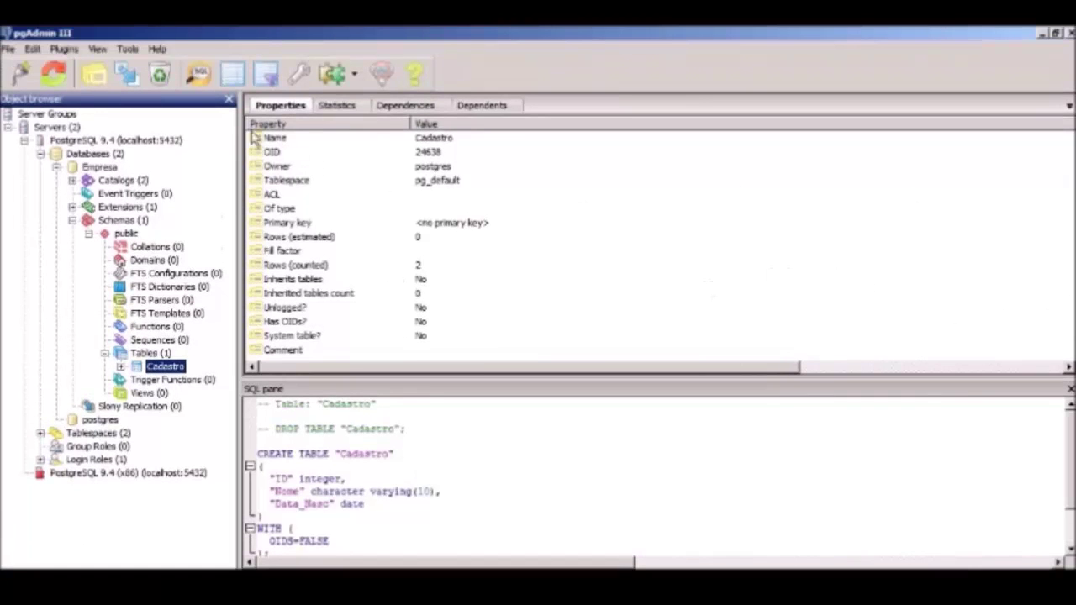
left_click(233, 73)
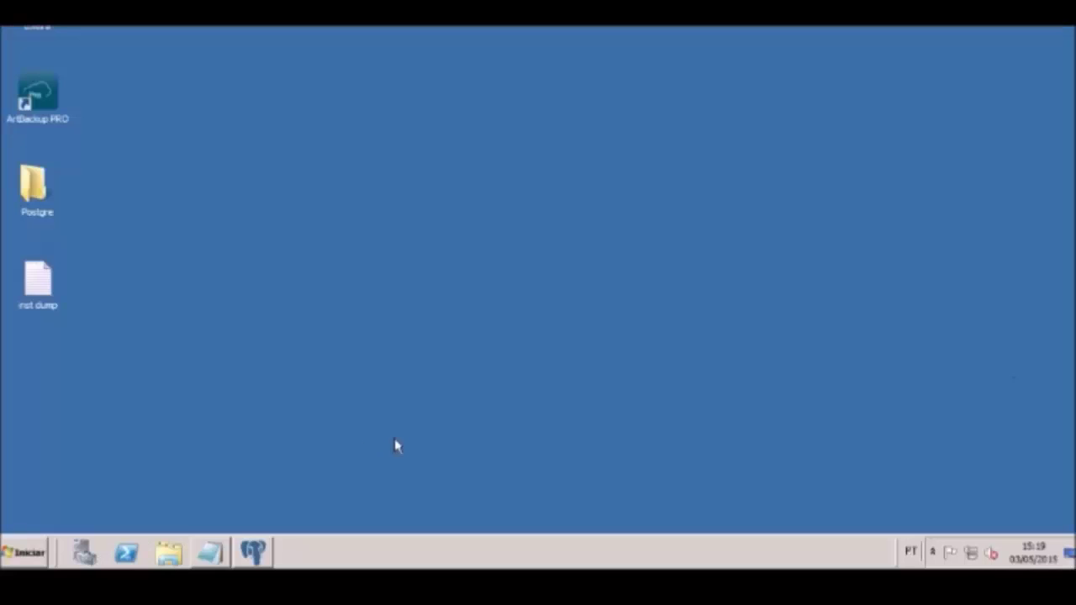
Launch ArtBackup PRO from the desktop, approve the UAC prompt, and enter the login password
double_click(37, 99)
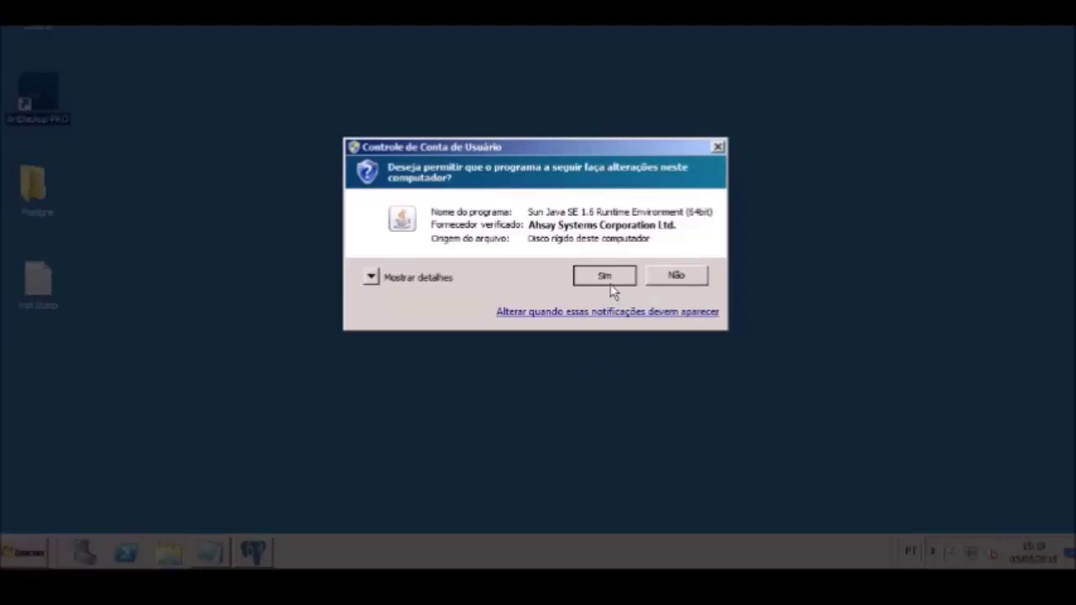
left_click(611, 278)
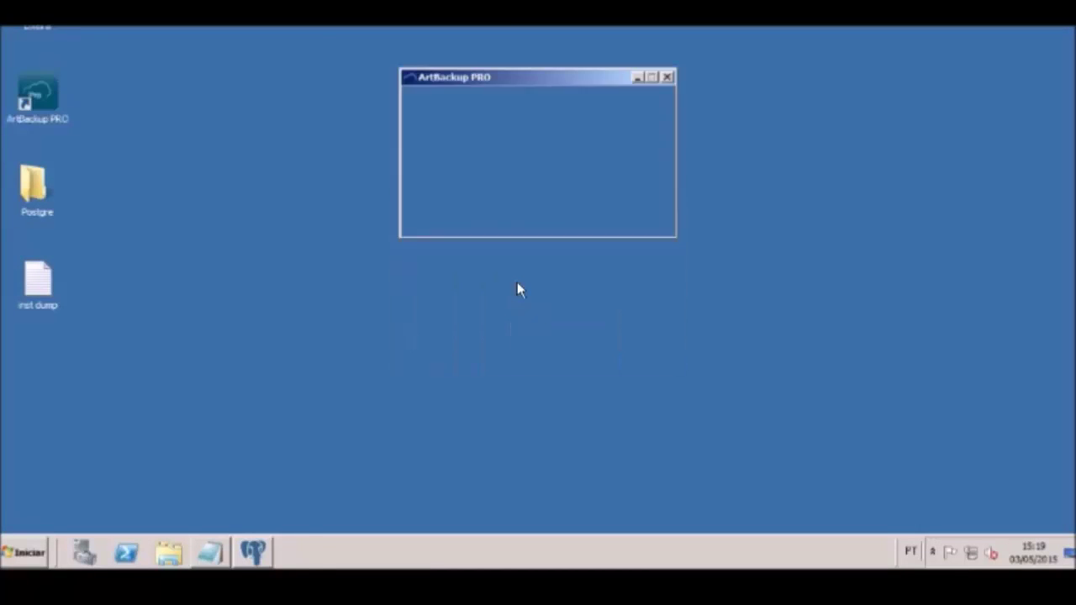
type("******")
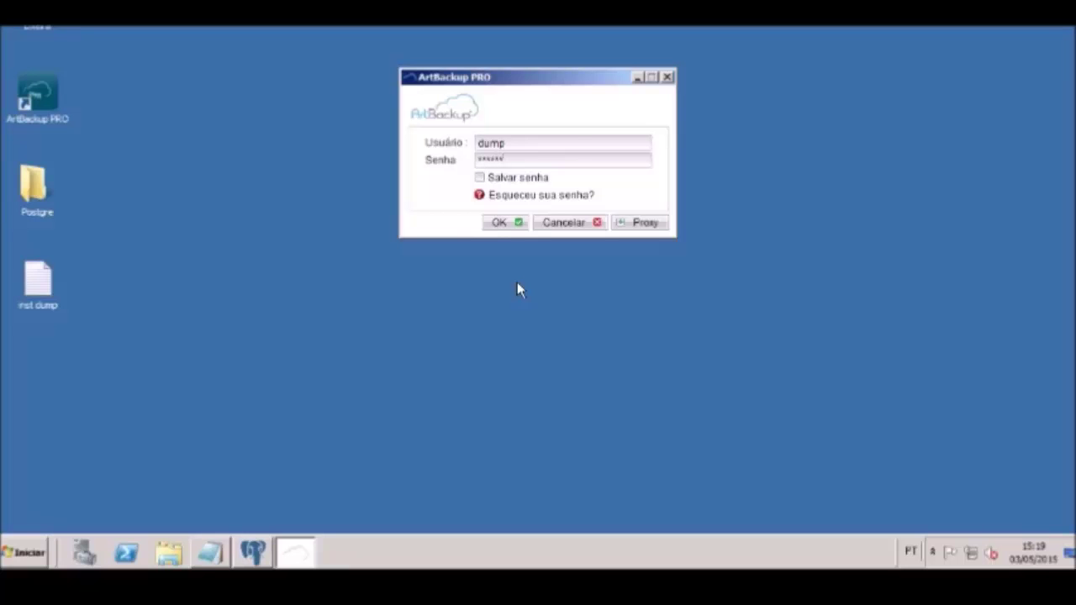
Log in and open Definições do Backup for the BackupSet profile
left_click(498, 222)
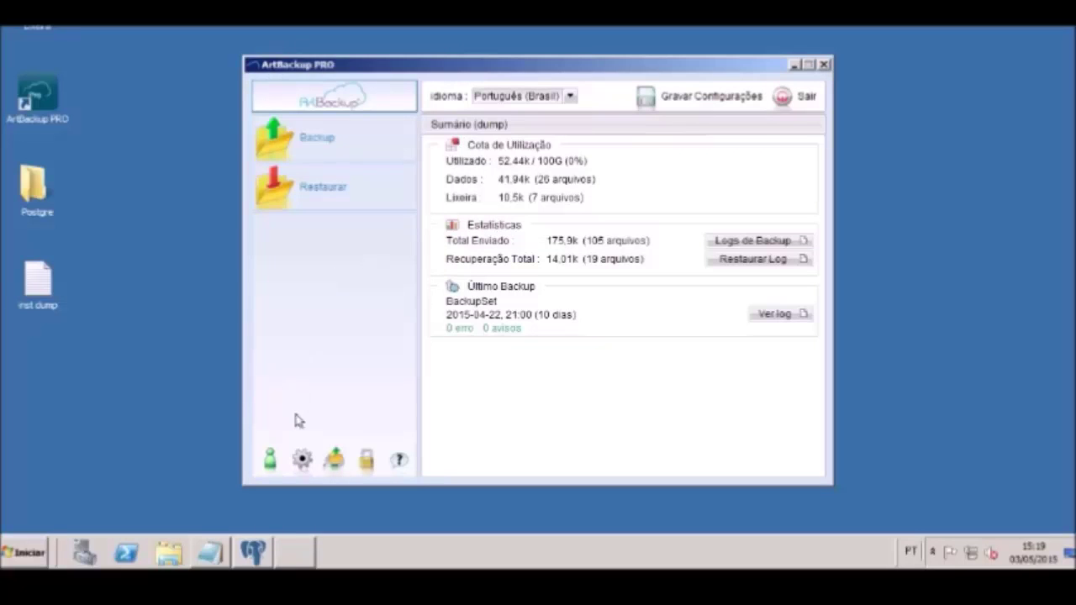
left_click(302, 460)
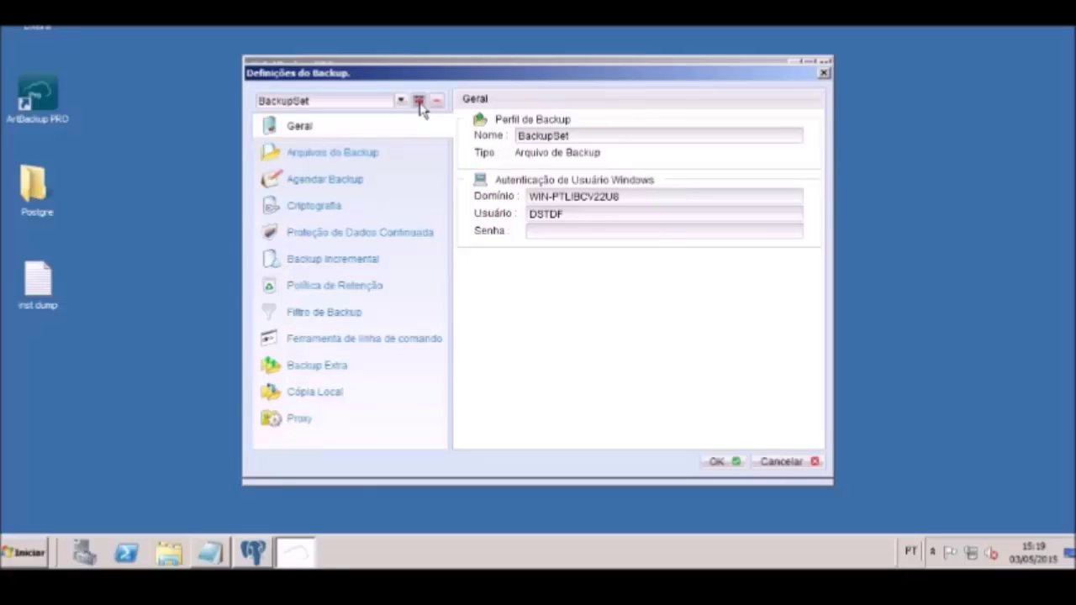
Create a new backup set named dump_postgre and open the Outros Arquivos advanced source picker
left_click(418, 100)
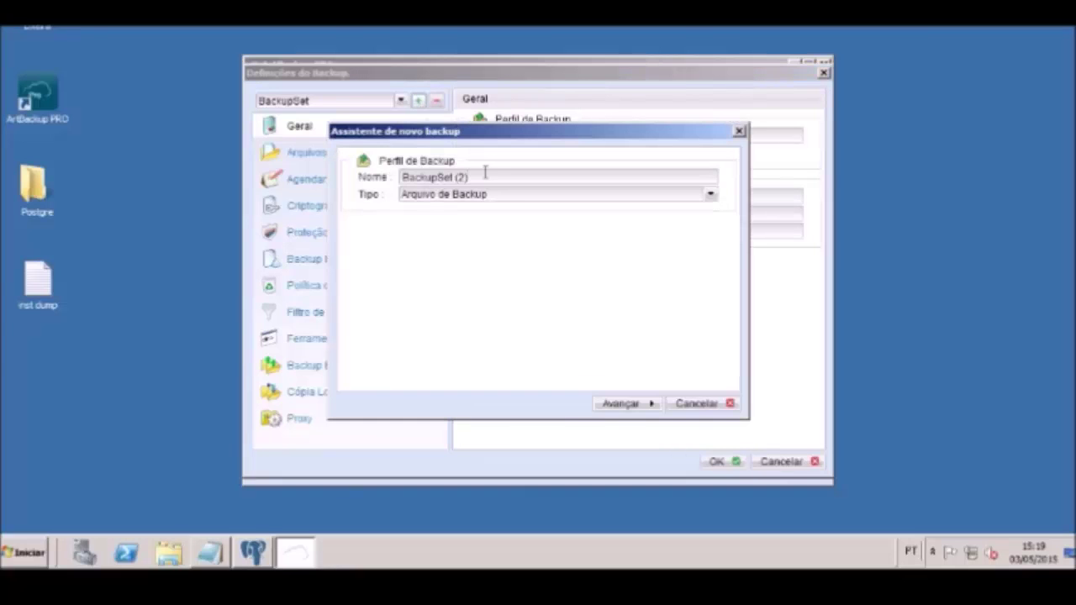
key("BackSpace")
key("BackSpace")
key("BackSpace")
key("BackSpace")
key("BackSpace")
key("BackSpace")
key("BackSpace")
key("BackSpace")
key("BackSpace")
key("BackSpace")
key("BackSpace")
key("BackSpace")
key("BackSpace")
type("d")
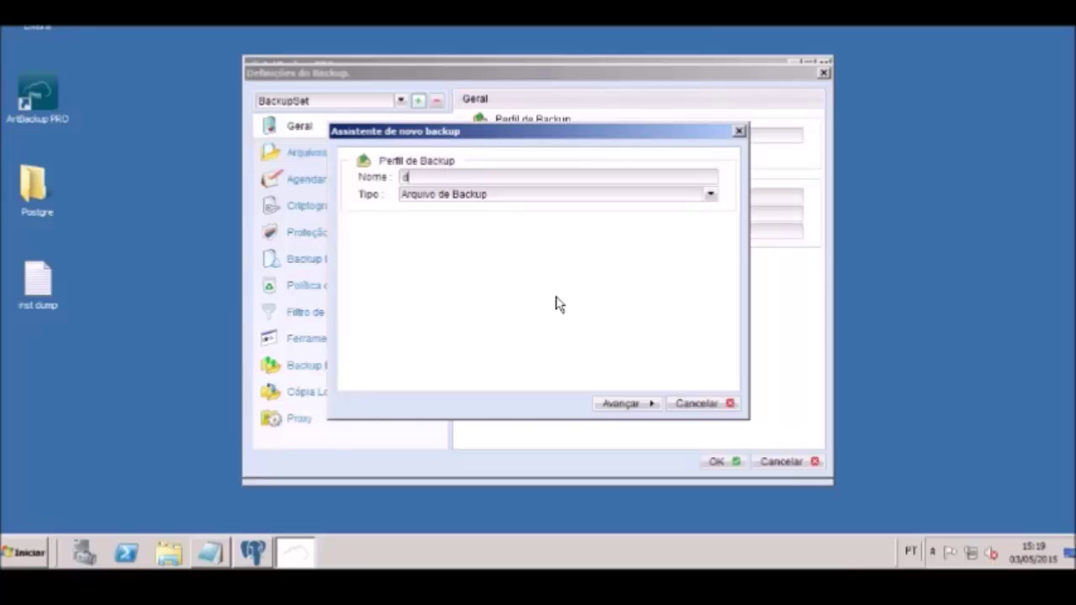
type("ump_postgre")
left_click(631, 405)
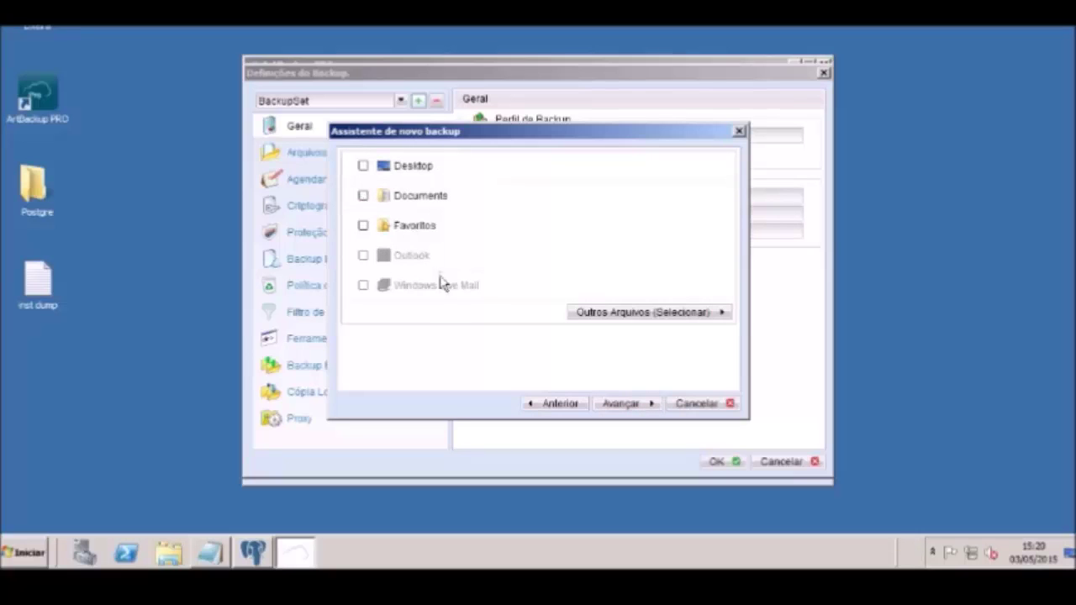
left_click(600, 315)
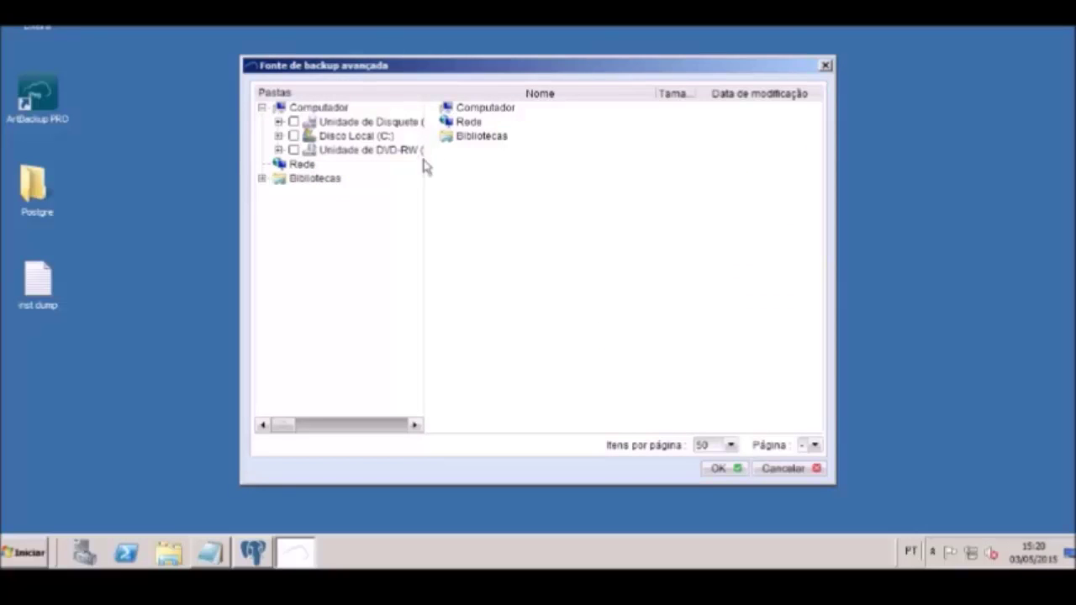
Tick only C:\Usuários\<user>\Documentos\DUMP as the backup source, leaving the C: drive unticked
left_click_drag(425, 167, 528, 168)
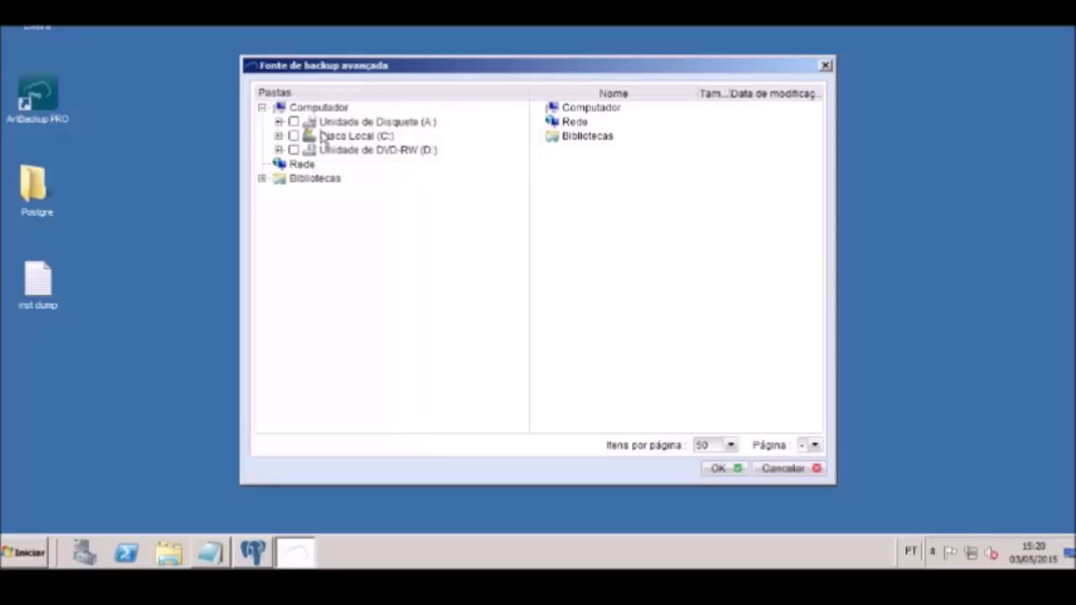
left_click(293, 136)
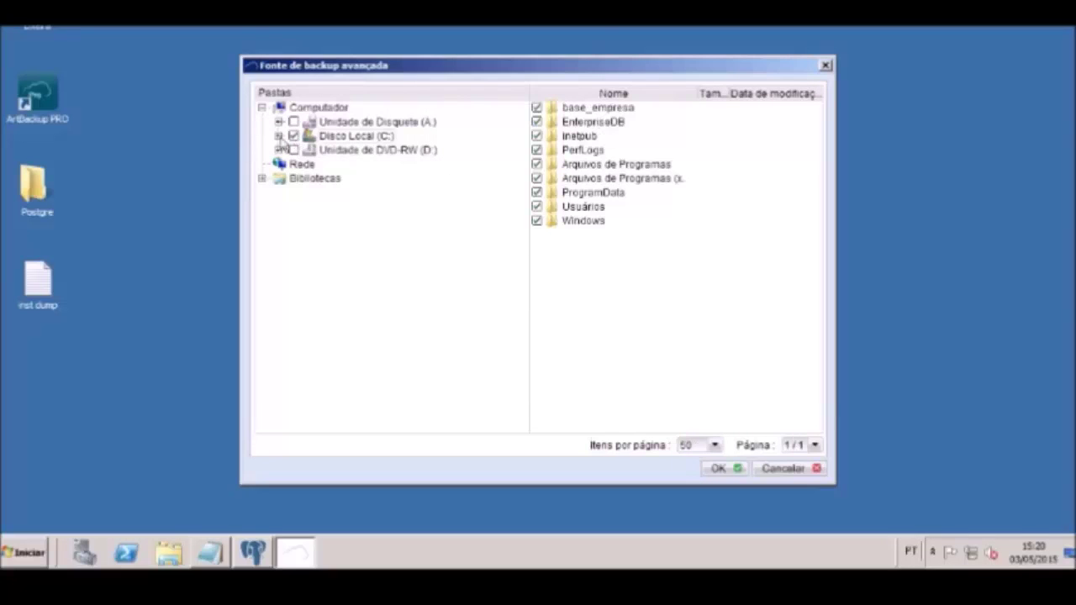
left_click(279, 136)
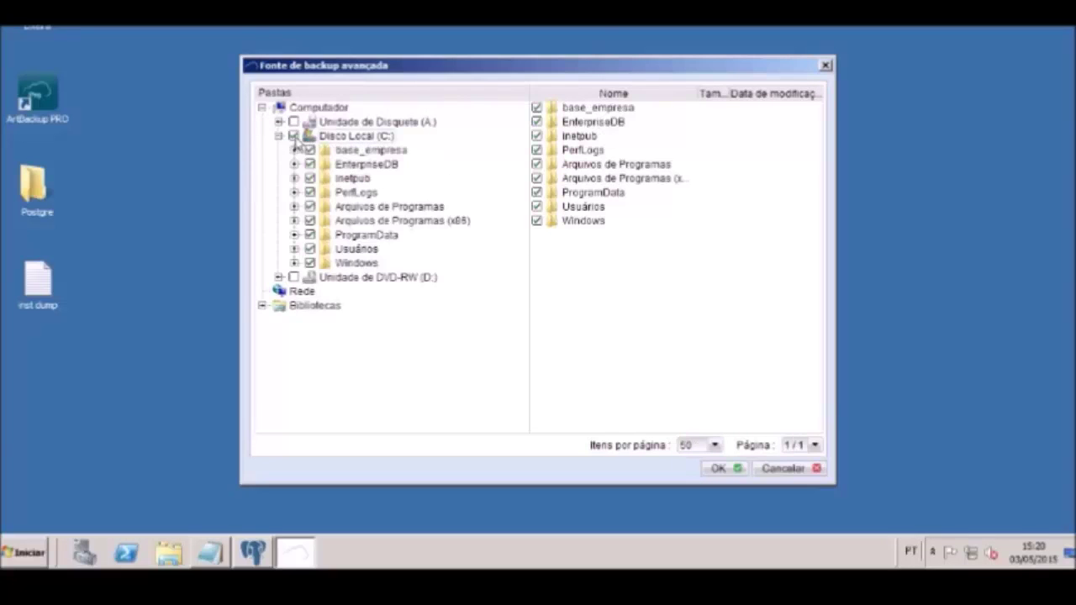
left_click(293, 137)
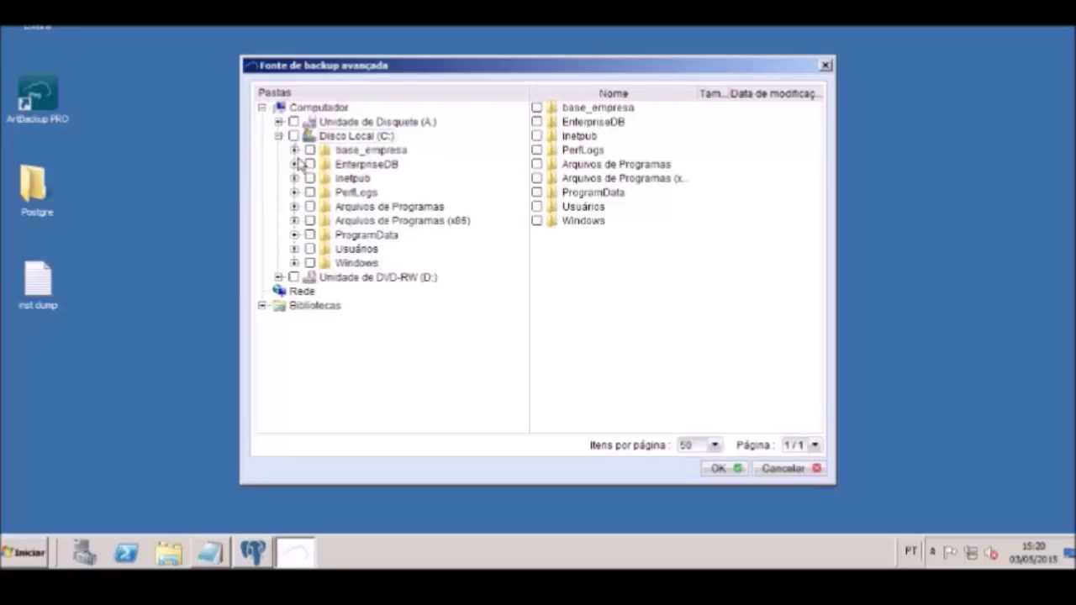
left_click(294, 248)
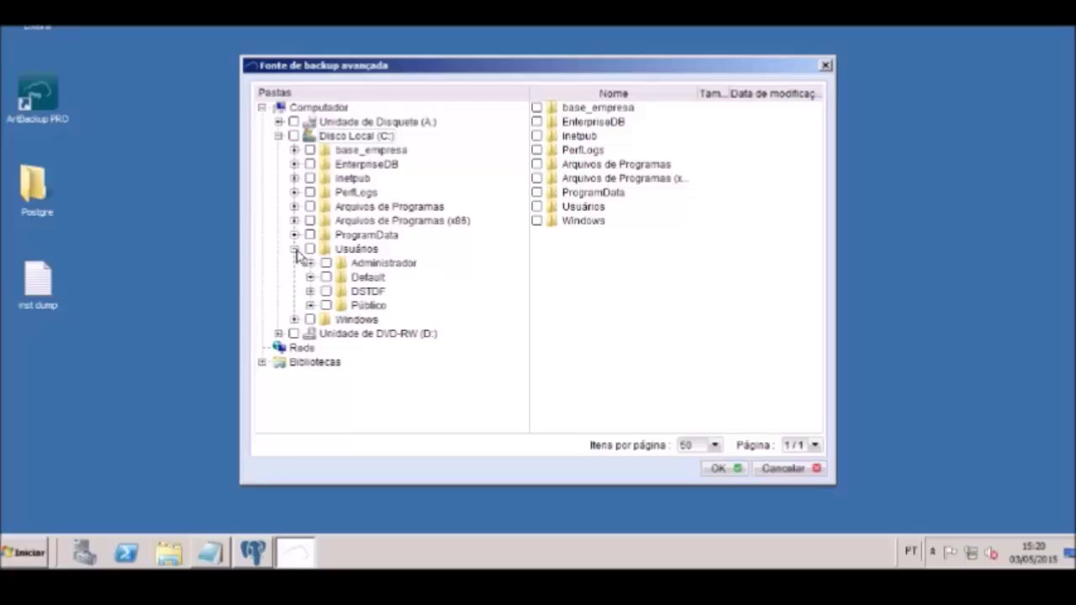
left_click(310, 292)
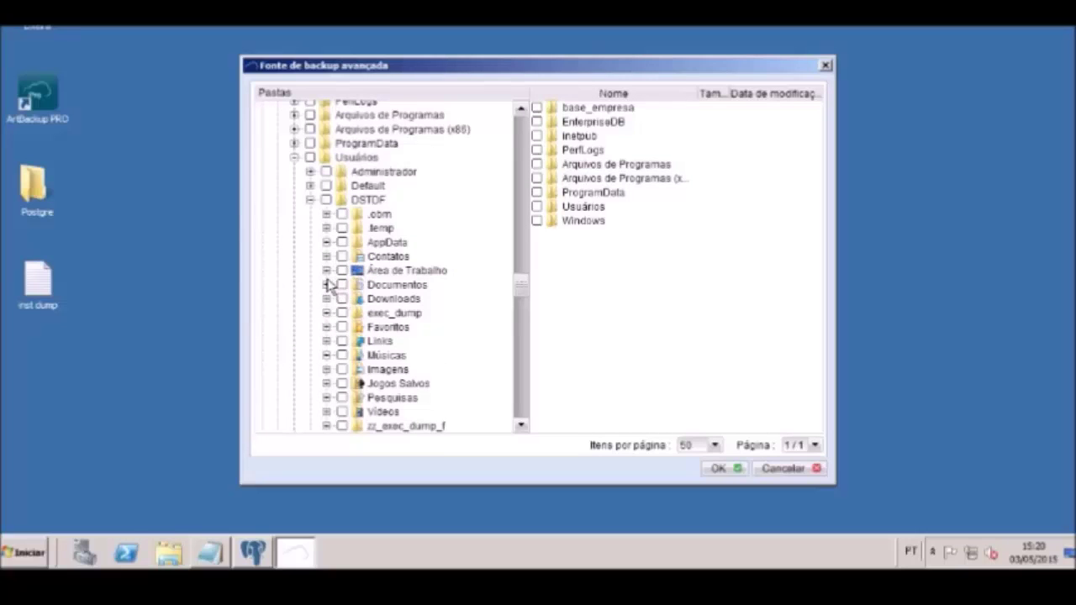
left_click(326, 285)
left_click(357, 298)
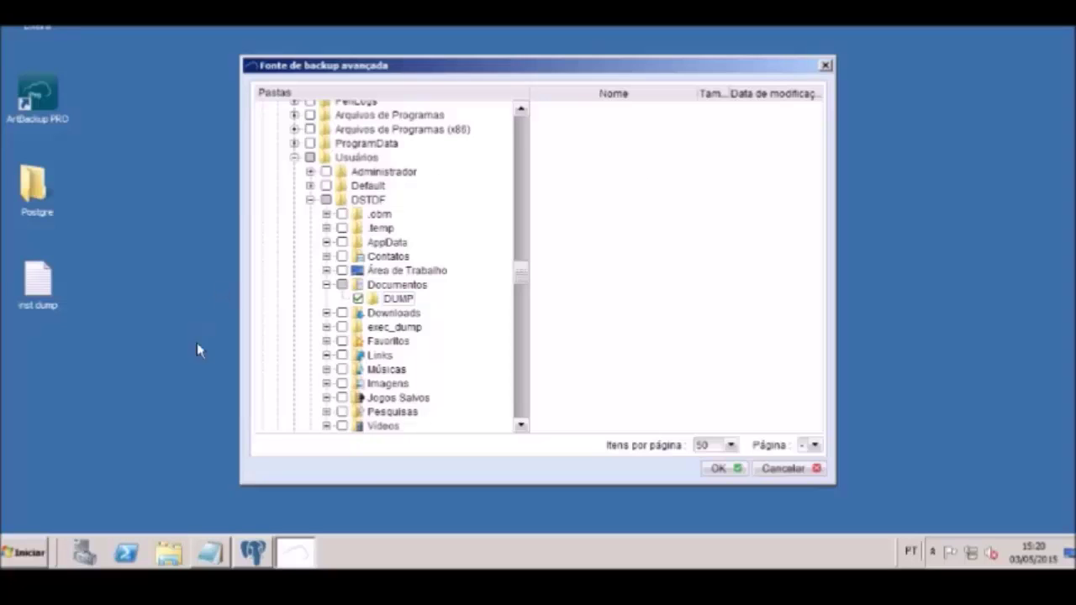
Check that the Documentos DUMP folder is empty, then minimize its Explorer window
left_click(168, 552)
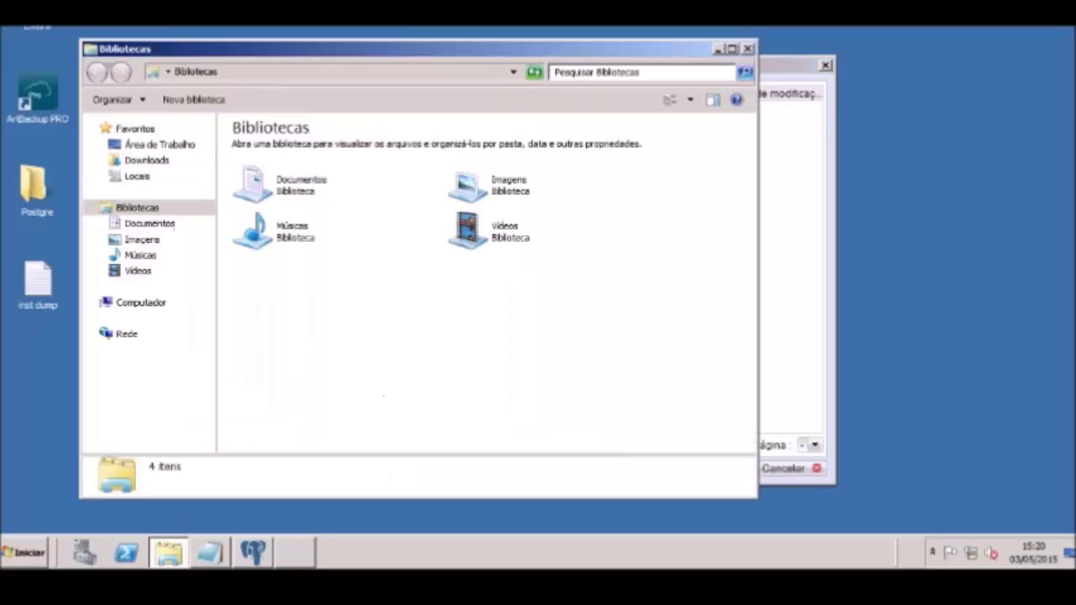
left_click(150, 226)
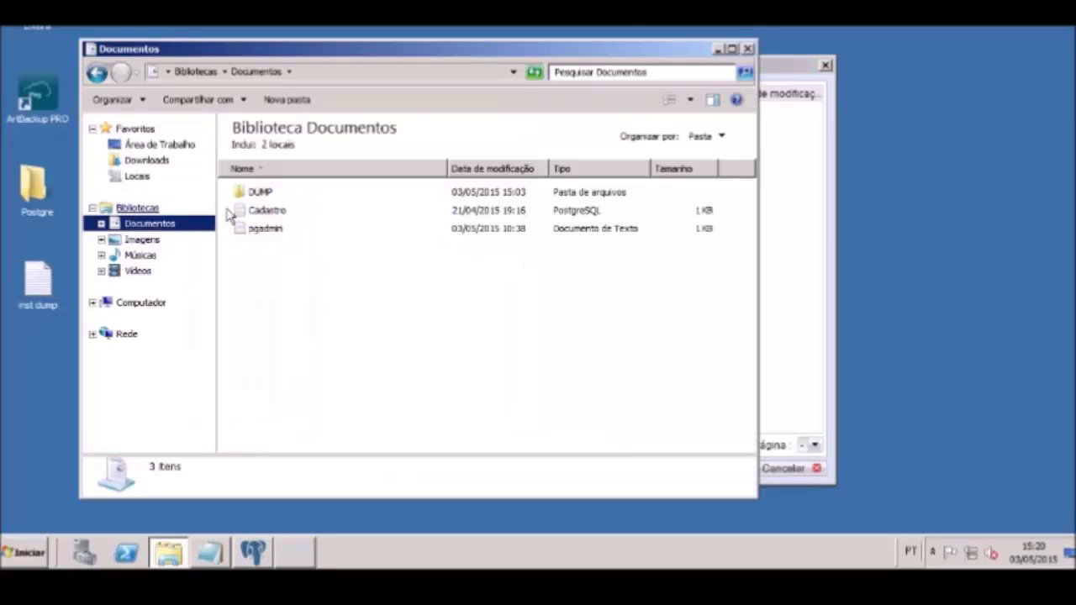
double_click(252, 192)
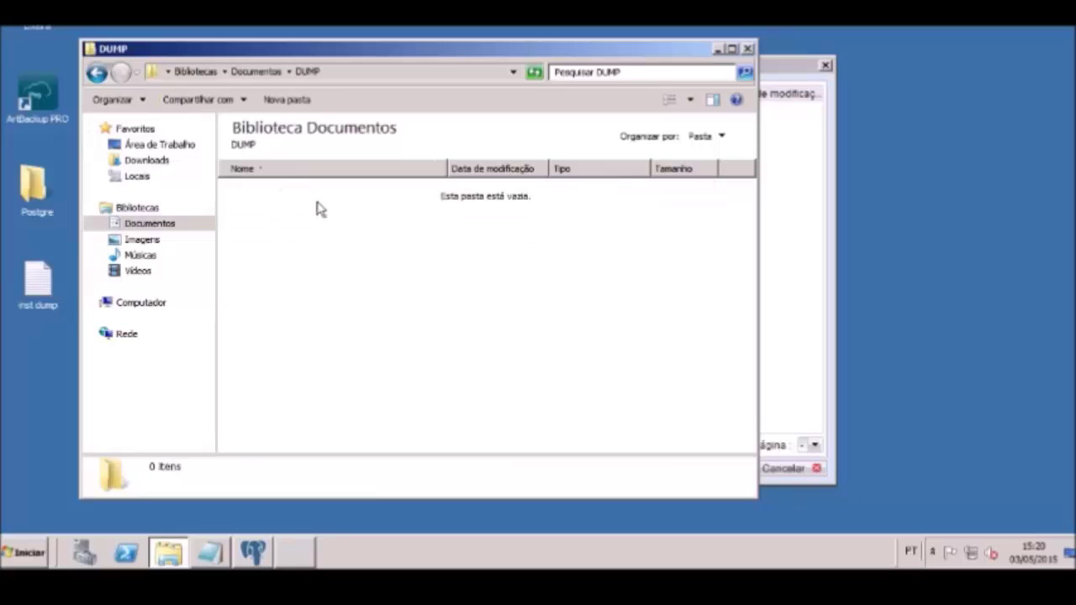
left_click(720, 49)
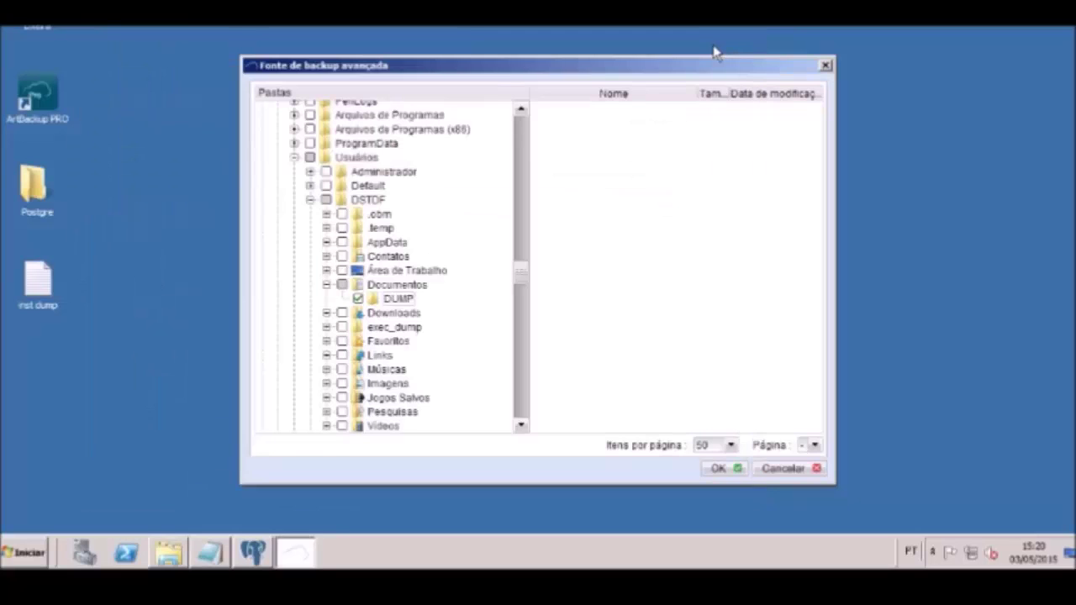
Confirm DUMP as the source, keep the daily schedule and Padrão encryption, and acknowledge the profile-created notice
left_click(719, 469)
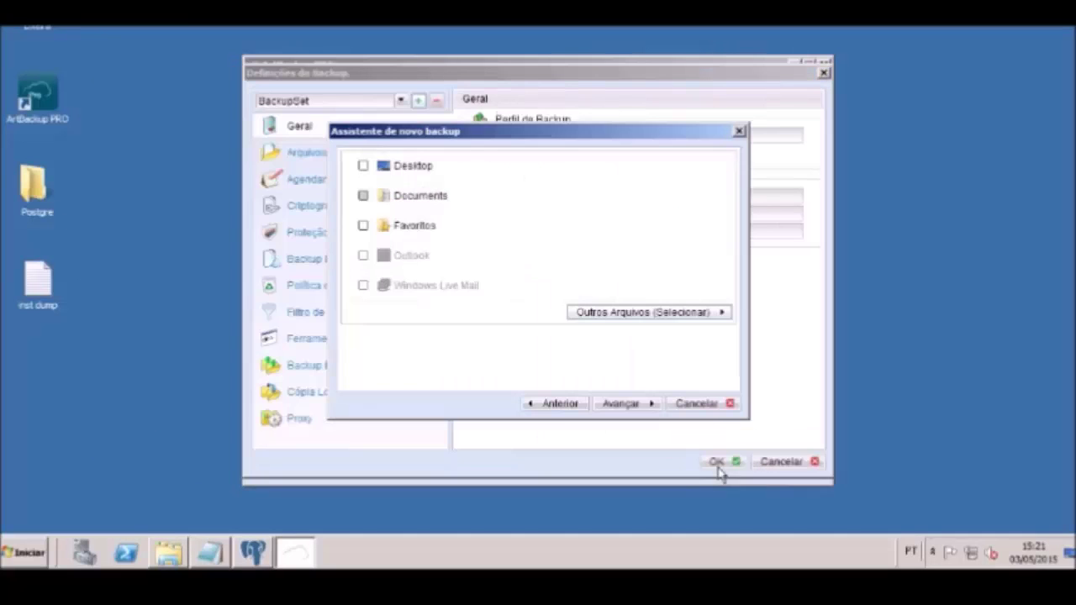
left_click(631, 405)
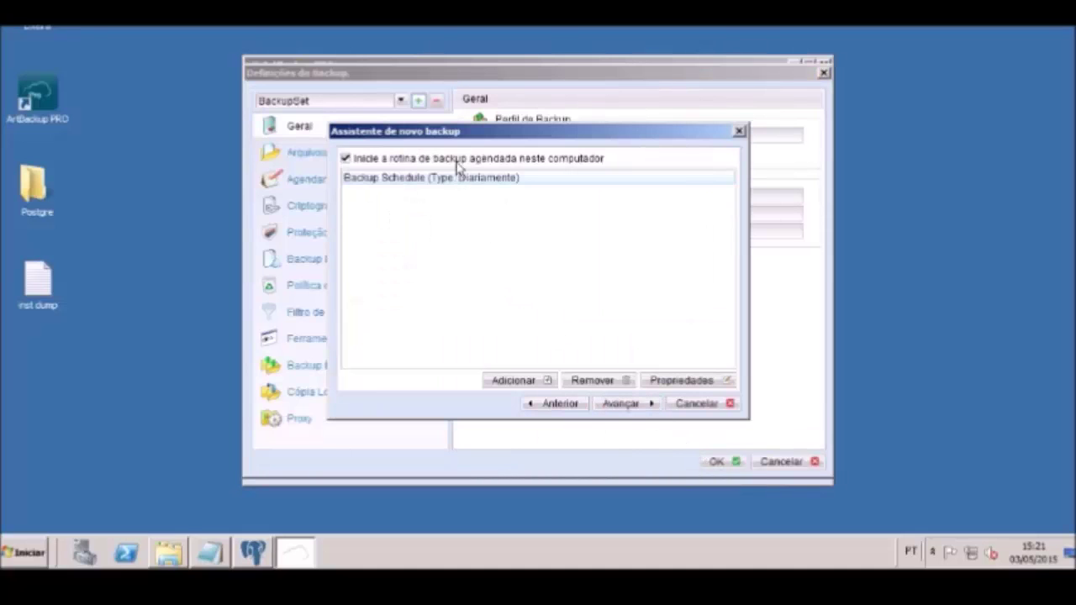
left_click(619, 404)
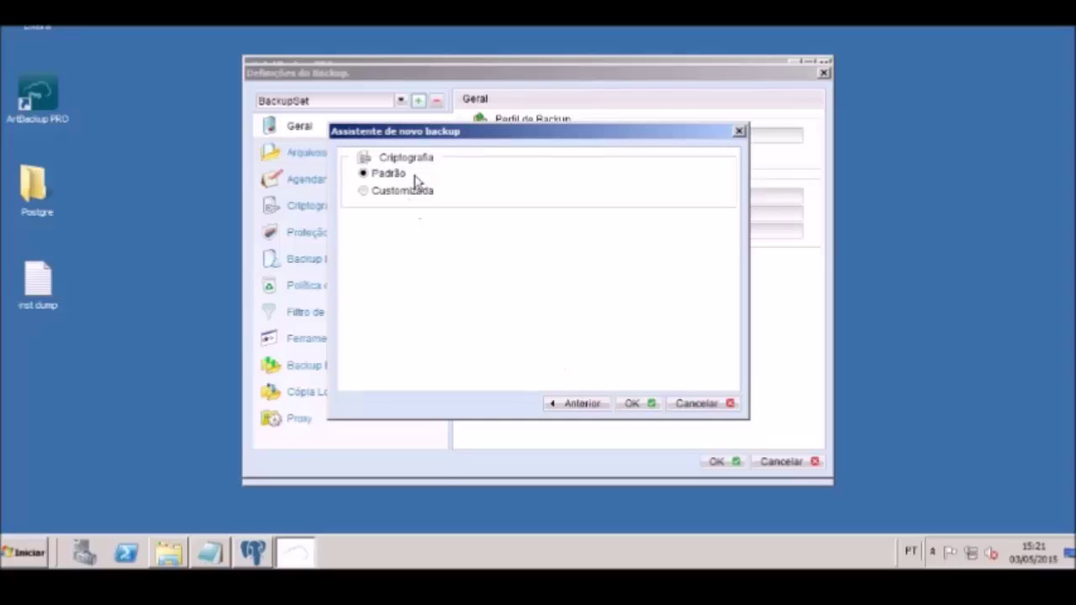
left_click(643, 405)
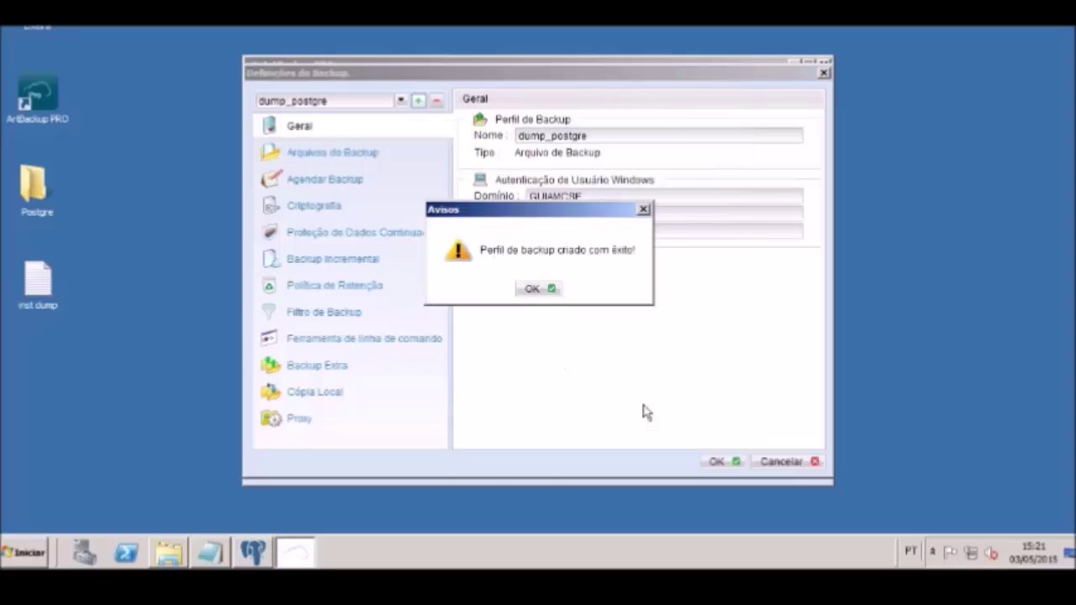
left_click(535, 289)
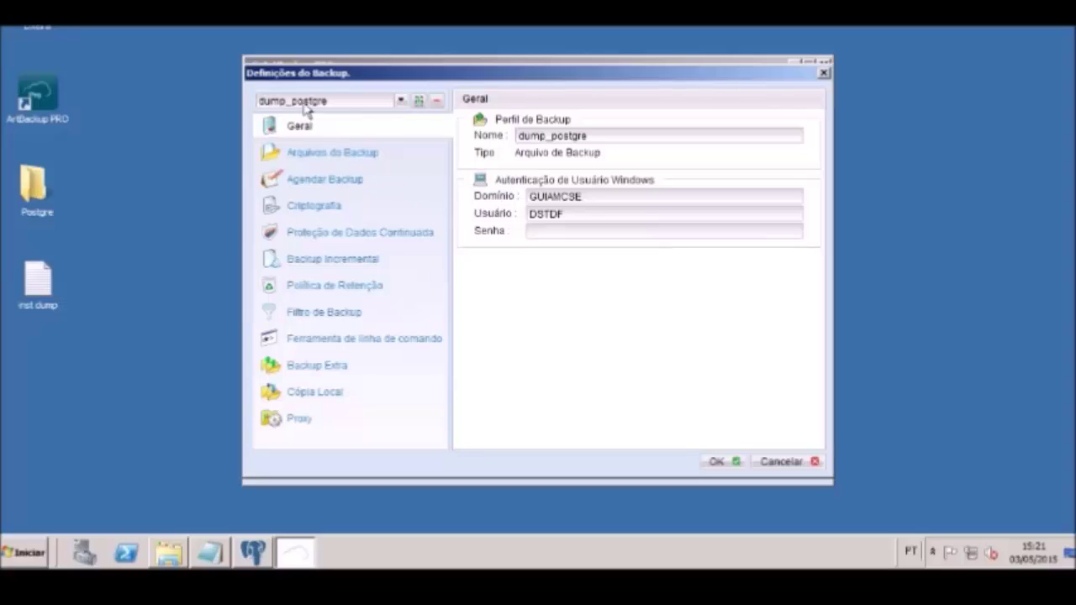
In Ferramenta de linha de comando, add a pre-backup command and rename it extracao
left_click(380, 343)
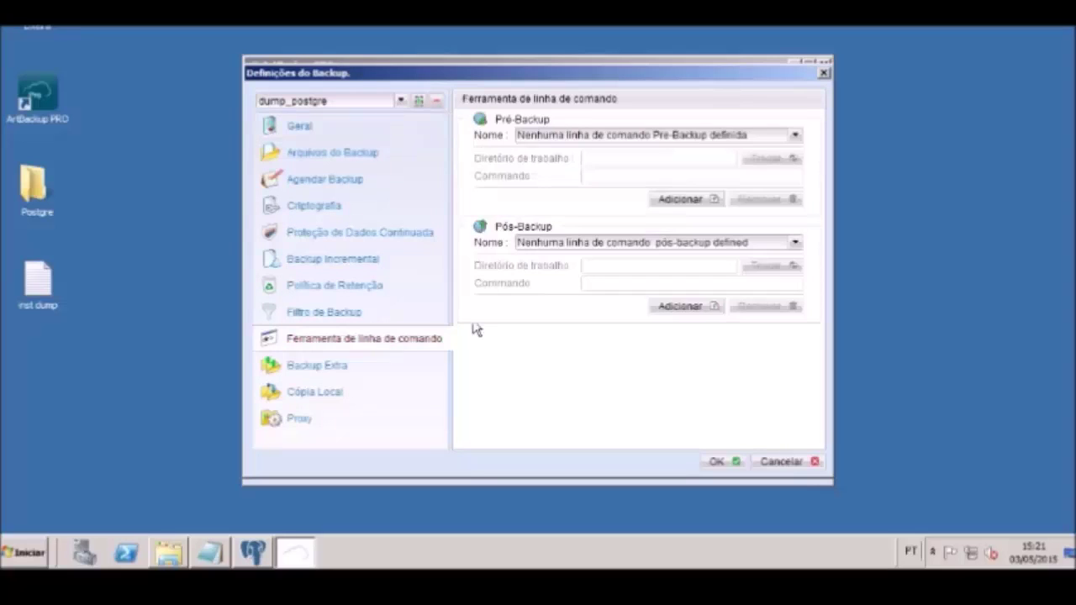
left_click(677, 199)
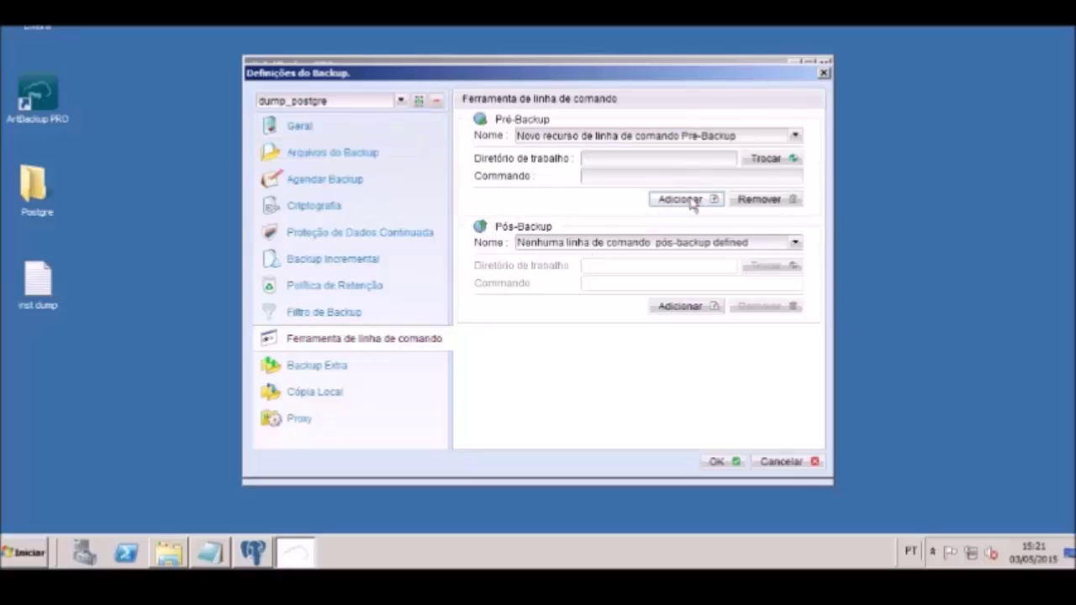
left_click(741, 136)
key("BackSpace")
key("BackSpace")
key("BackSpace")
key("BackSpace")
key("BackSpace")
key("BackSpace")
key("BackSpace")
key("BackSpace")
key("BackSpace")
key("BackSpace")
key("BackSpace")
key("BackSpace")
key("BackSpace")
key("BackSpace")
key("BackSpace")
key("BackSpace")
key("BackSpace")
key("BackSpace")
key("BackSpace")
key("BackSpace")
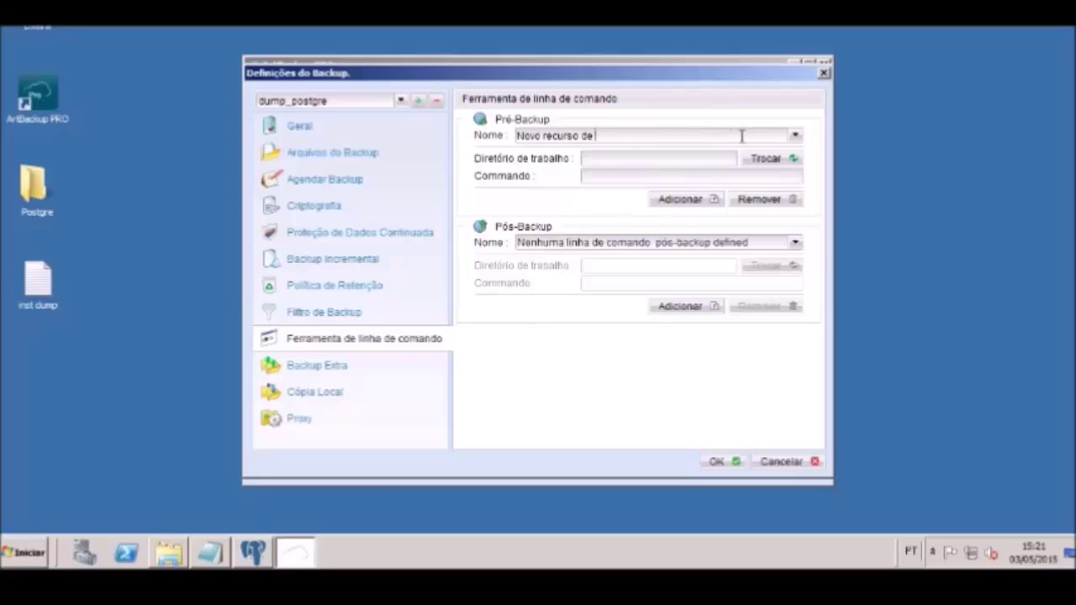
key("BackSpace")
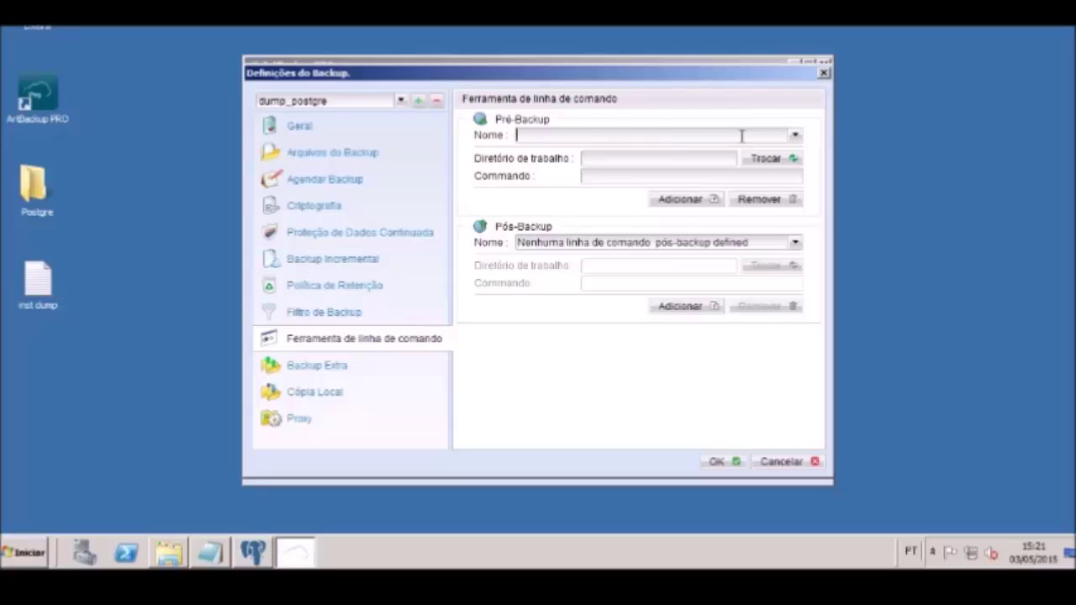
type("extracao")
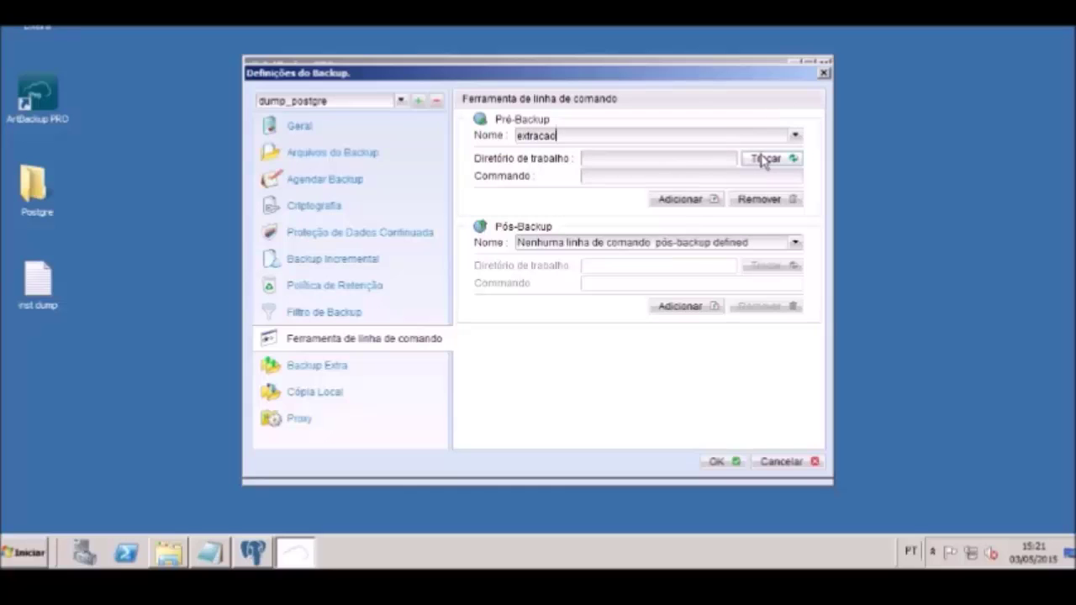
left_click(764, 160)
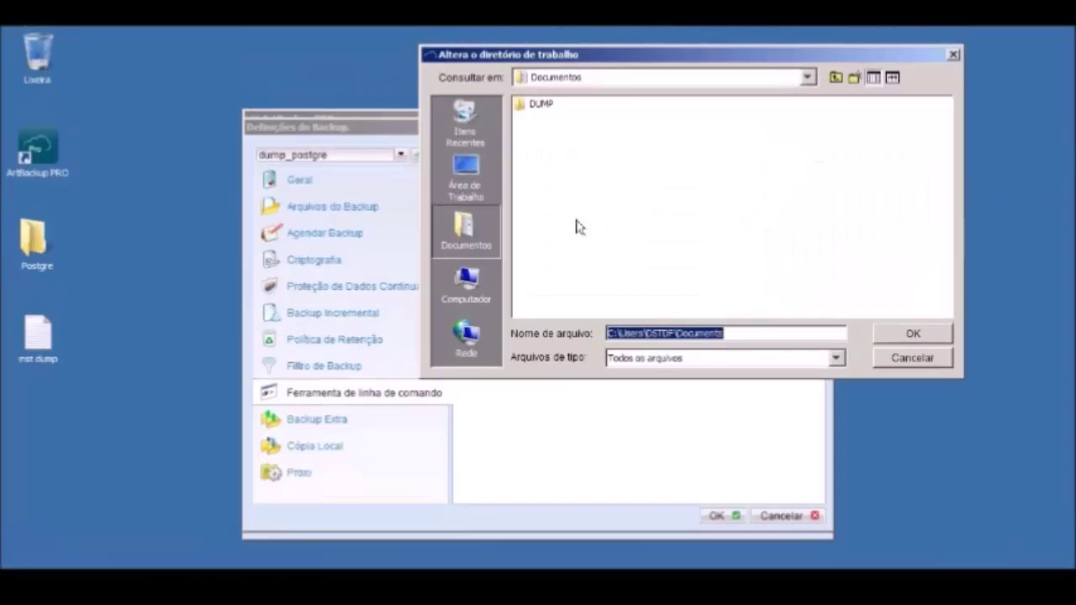
Set the extracao working directory to C: > Usuários > user profile > exec_dump
left_click(466, 281)
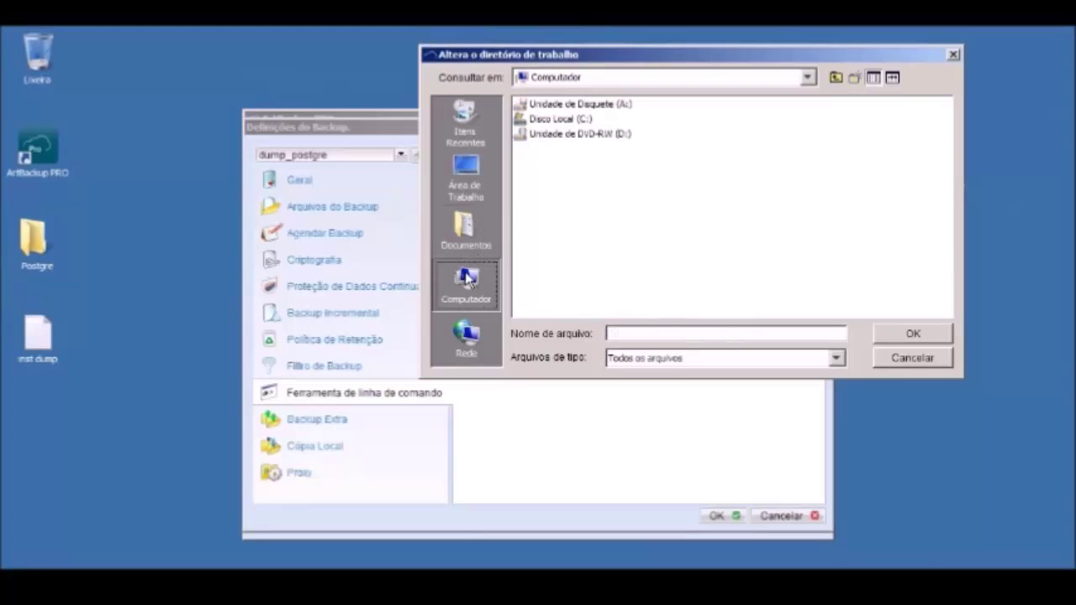
double_click(576, 119)
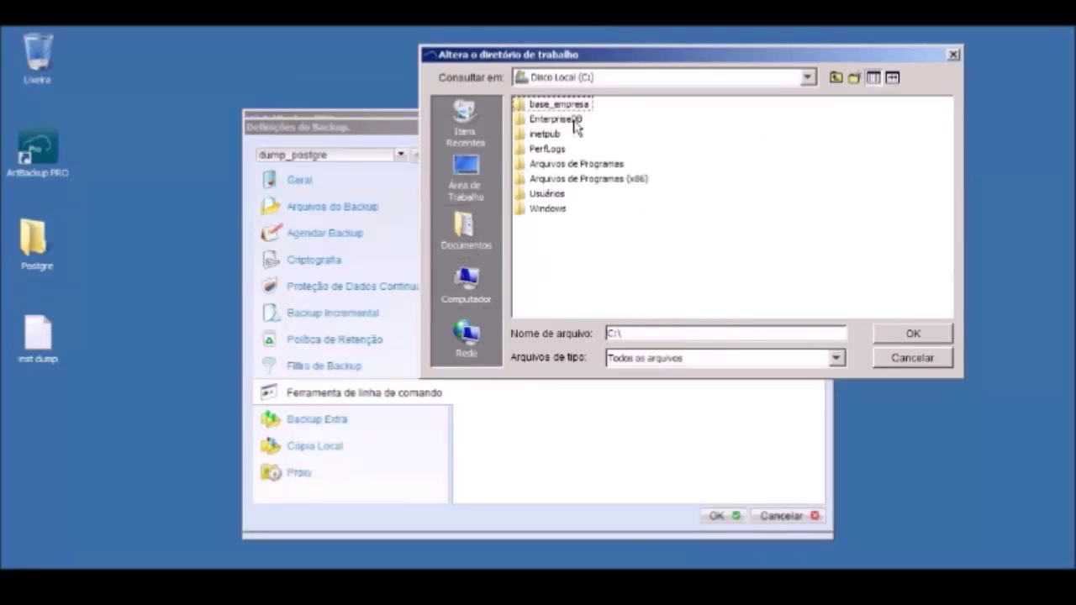
double_click(557, 199)
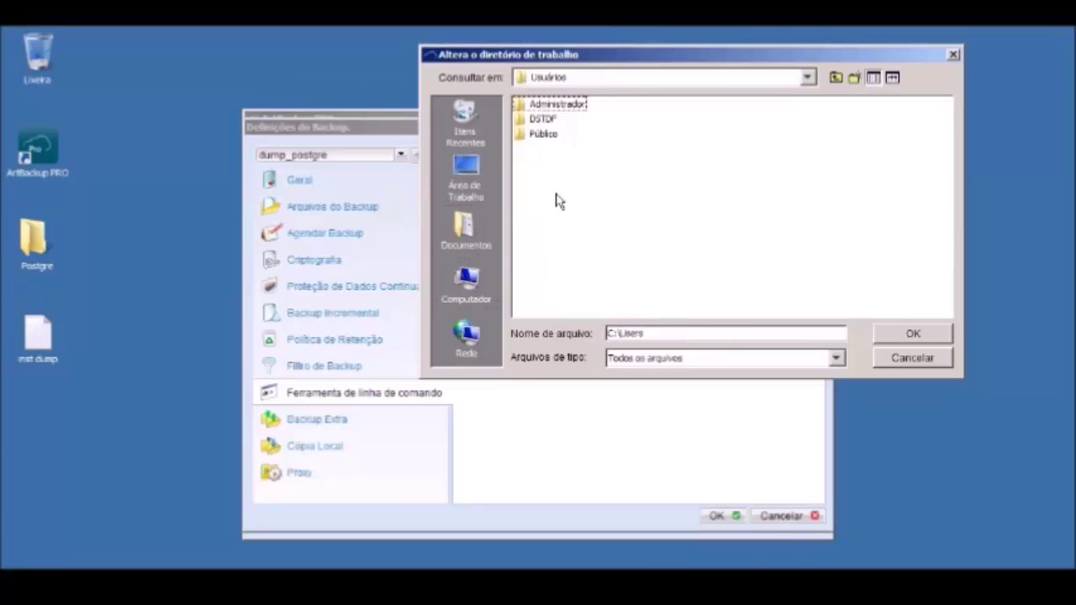
double_click(543, 121)
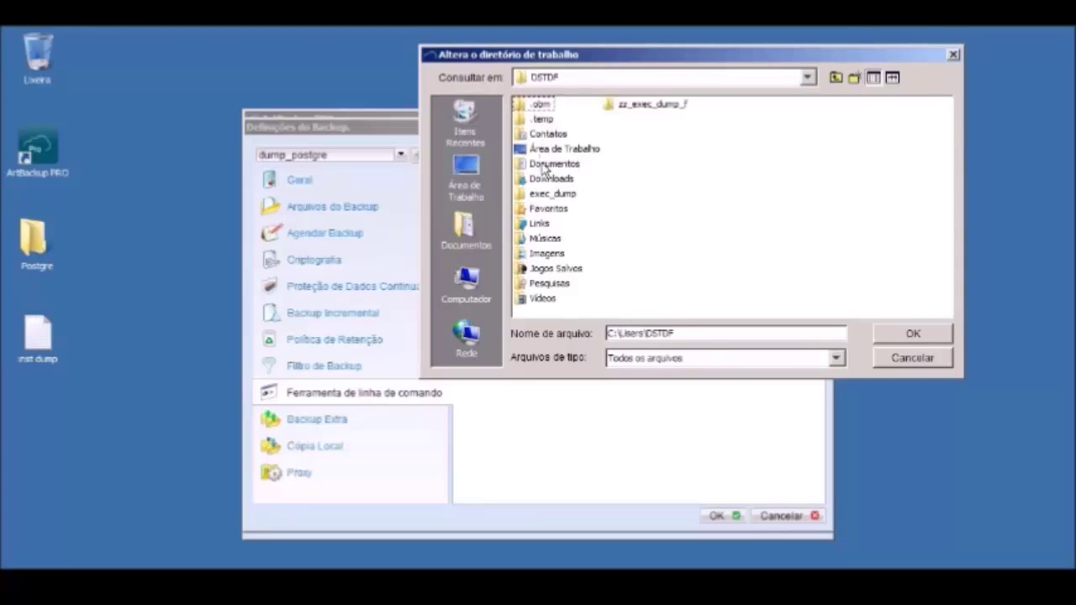
double_click(540, 195)
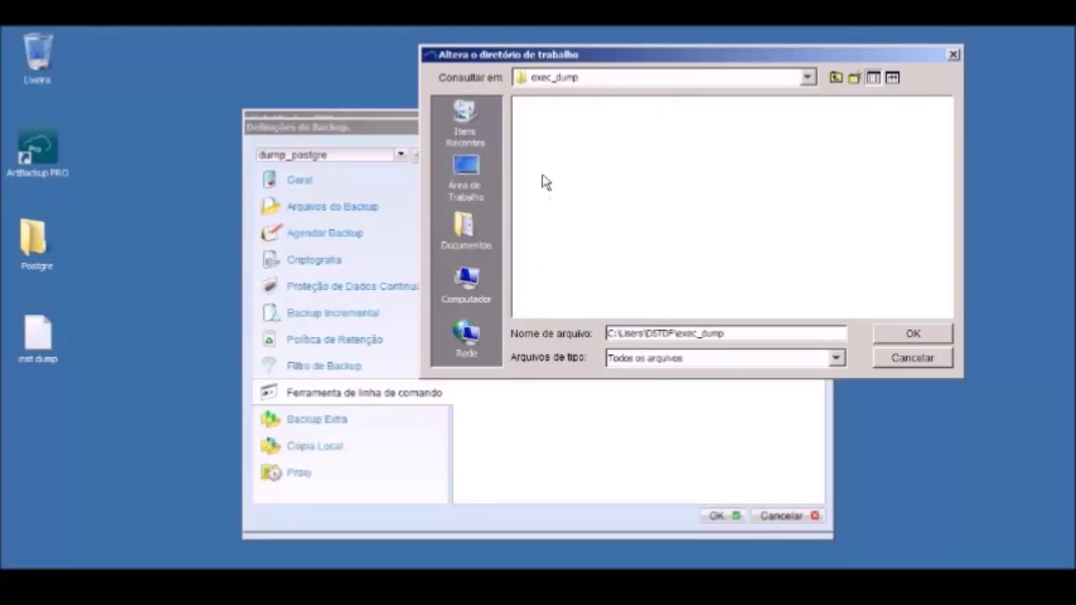
left_click(890, 336)
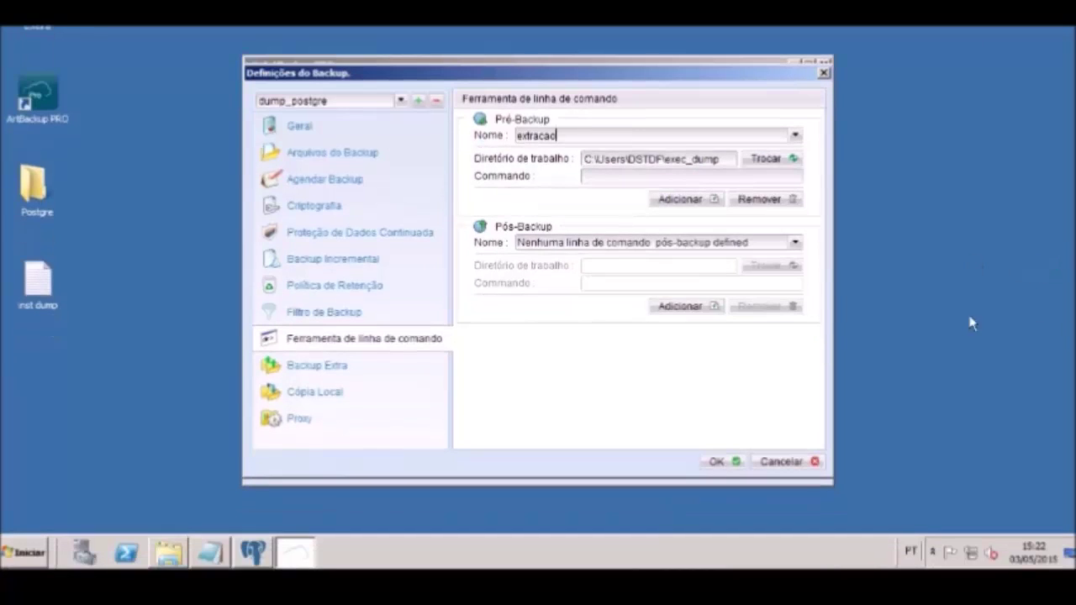
Browse Explorer to the exec_dump folder in the user's profile on drive C:
left_click(170, 558)
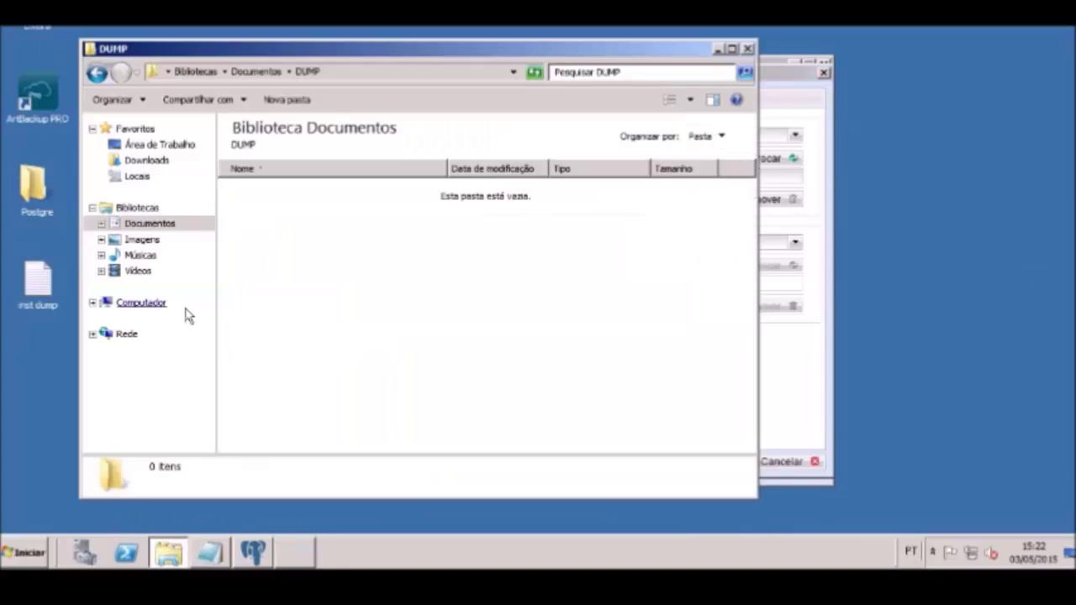
left_click(141, 302)
double_click(305, 158)
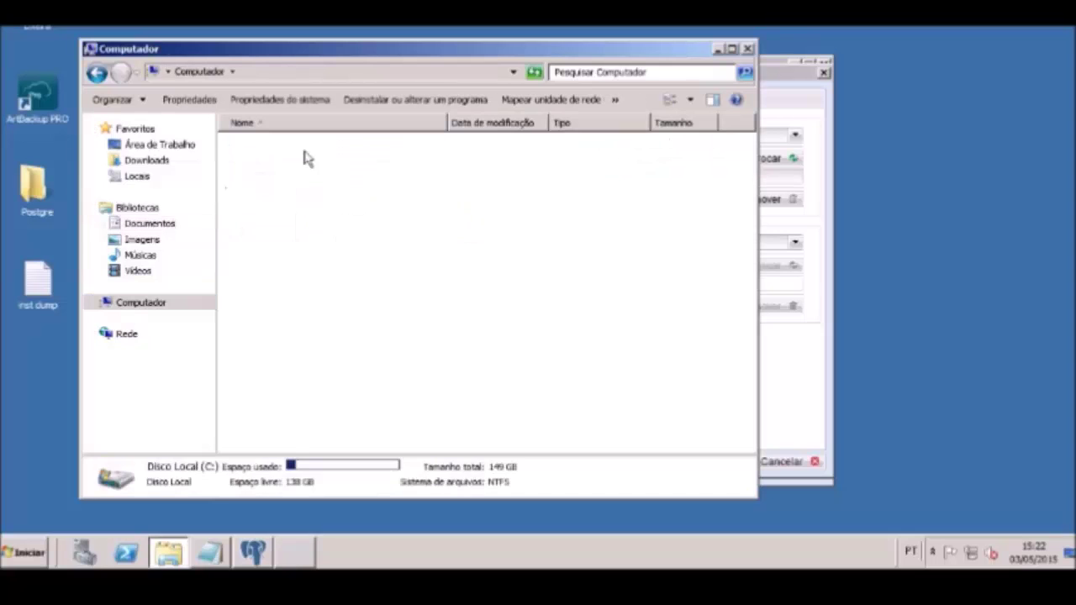
double_click(266, 256)
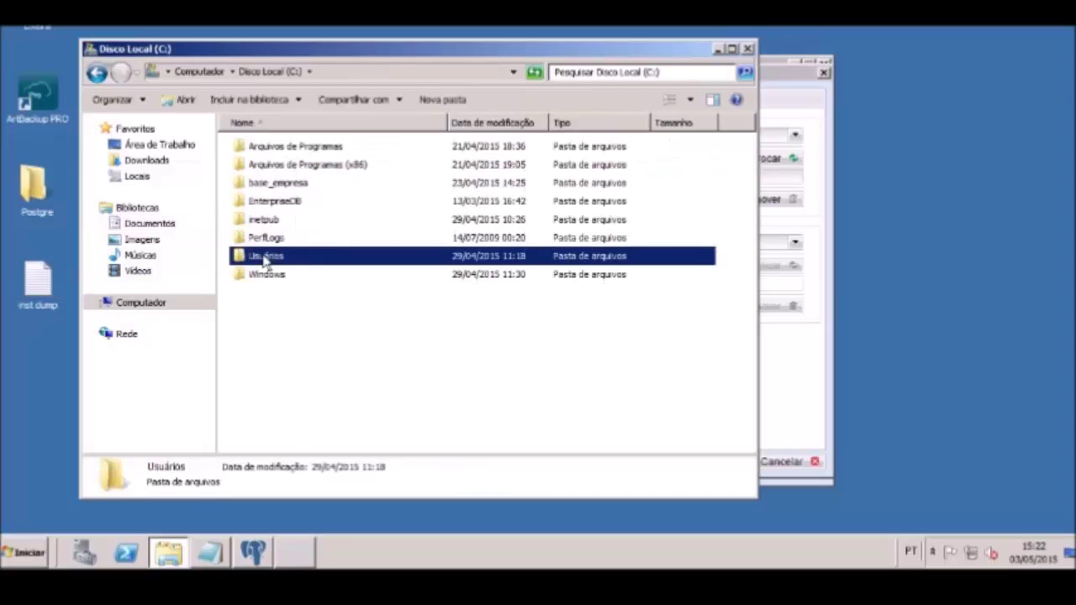
double_click(267, 165)
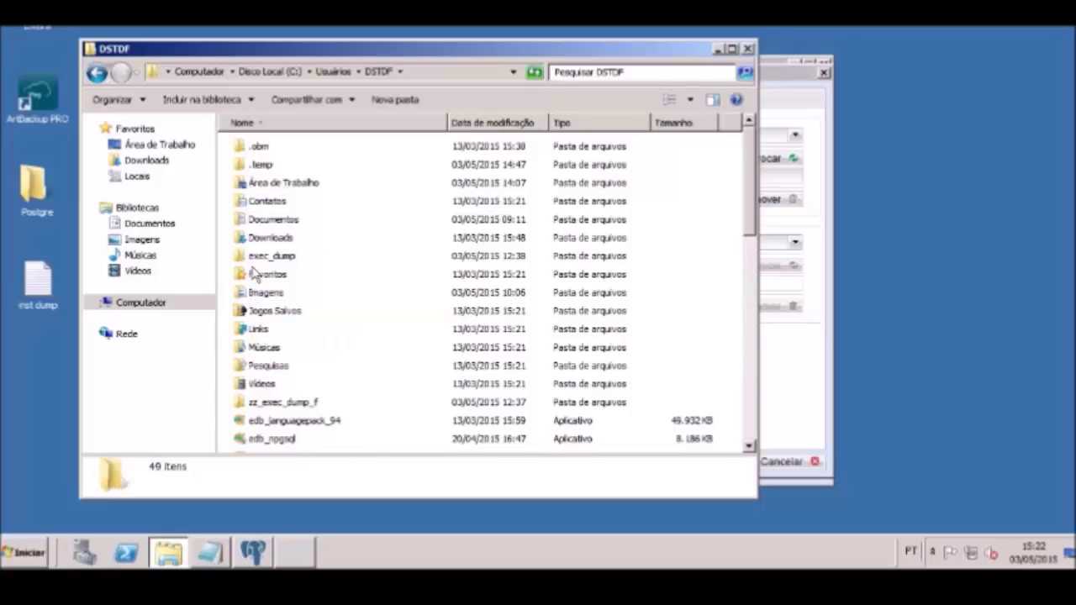
double_click(252, 259)
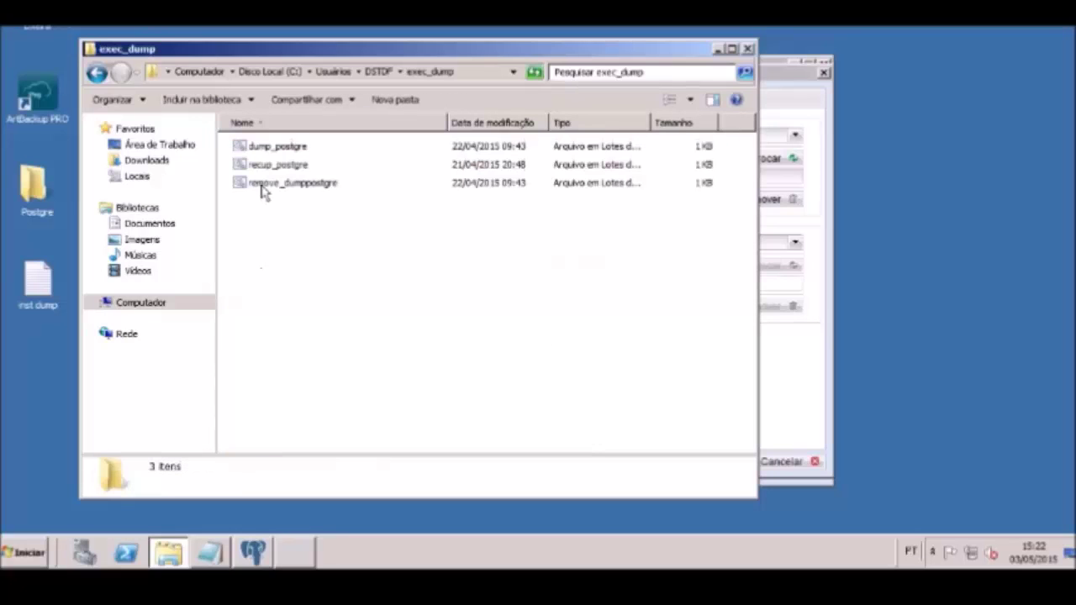
Copy the dump_postgre batch file's name and return to the backup settings
left_click(265, 148)
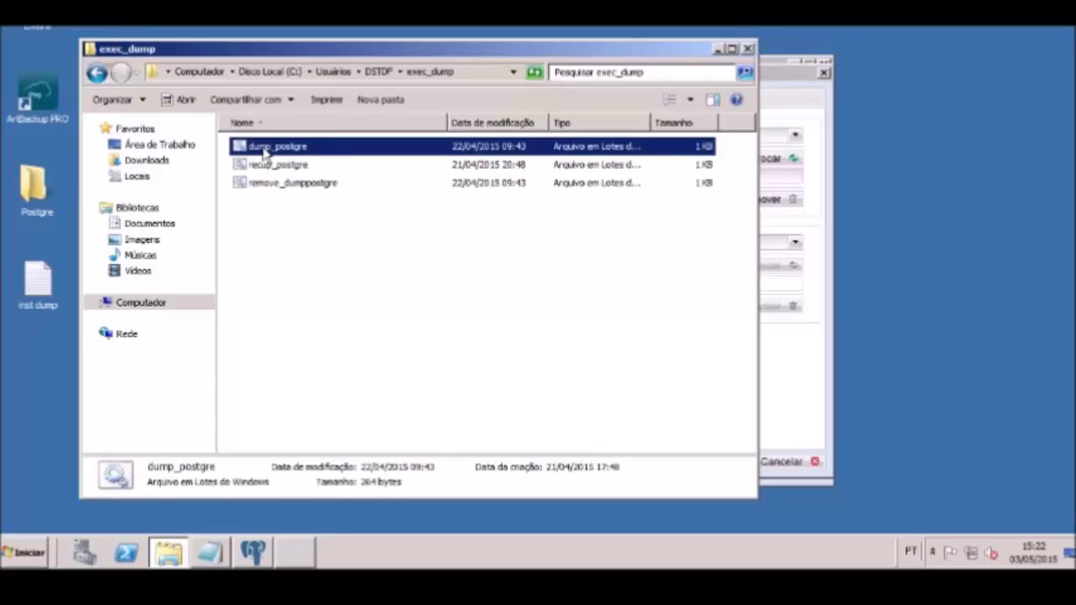
key("F2")
key("ctrl+c")
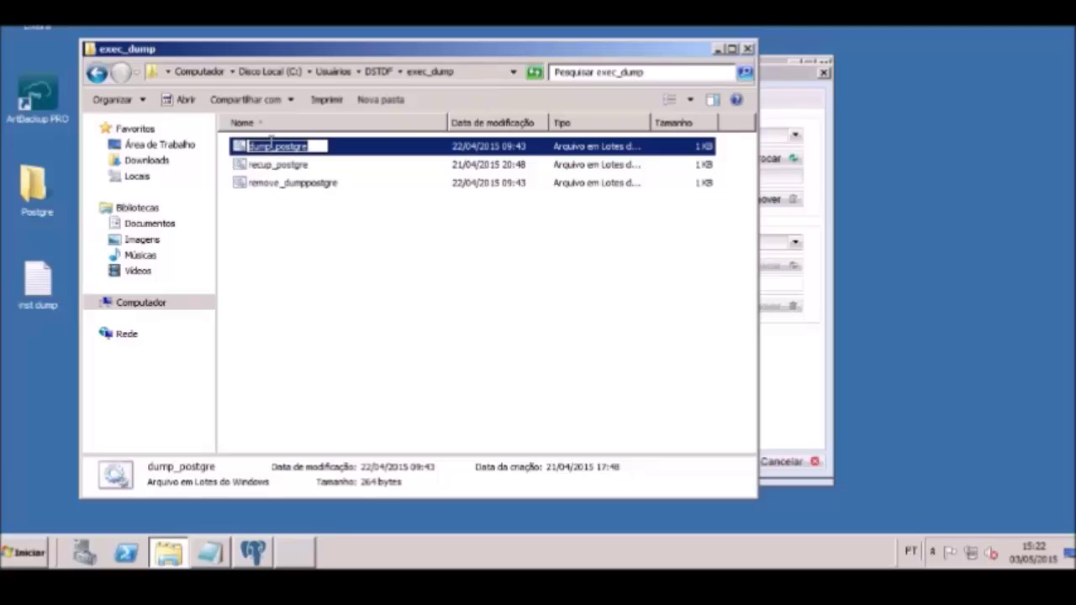
left_click(786, 357)
Enter dump_postgre.bat as the extracao pre-backup command
left_click(667, 205)
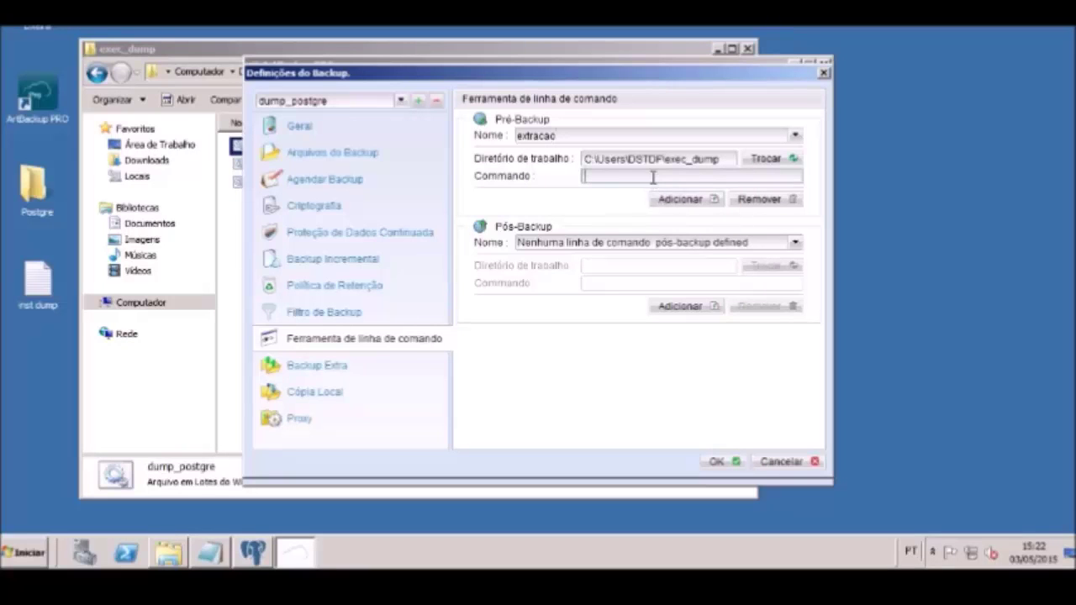
left_click(652, 176)
key("ctrl+v")
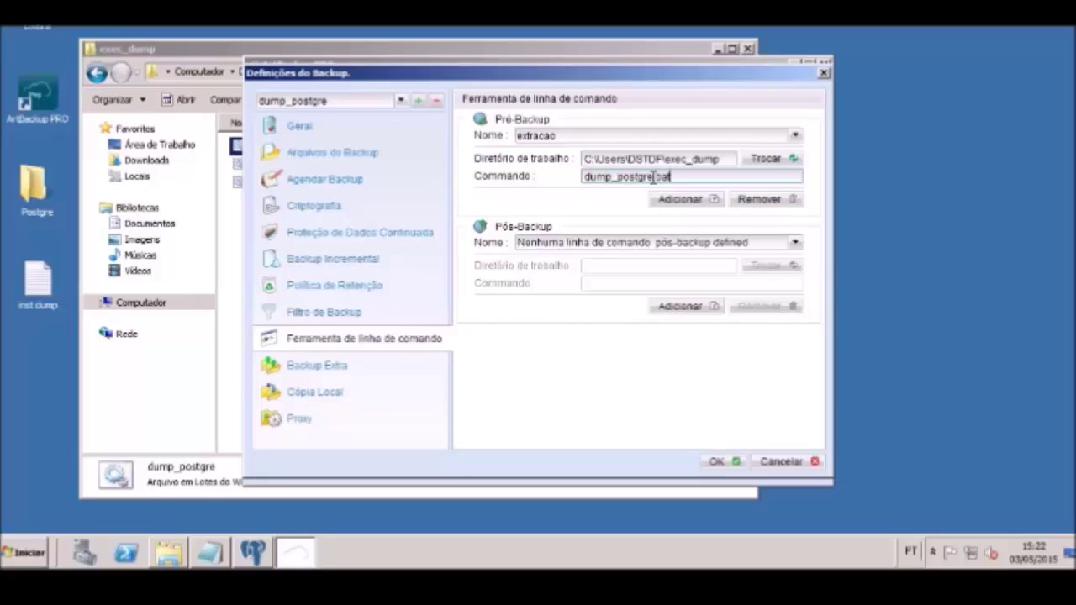
type(".bat")
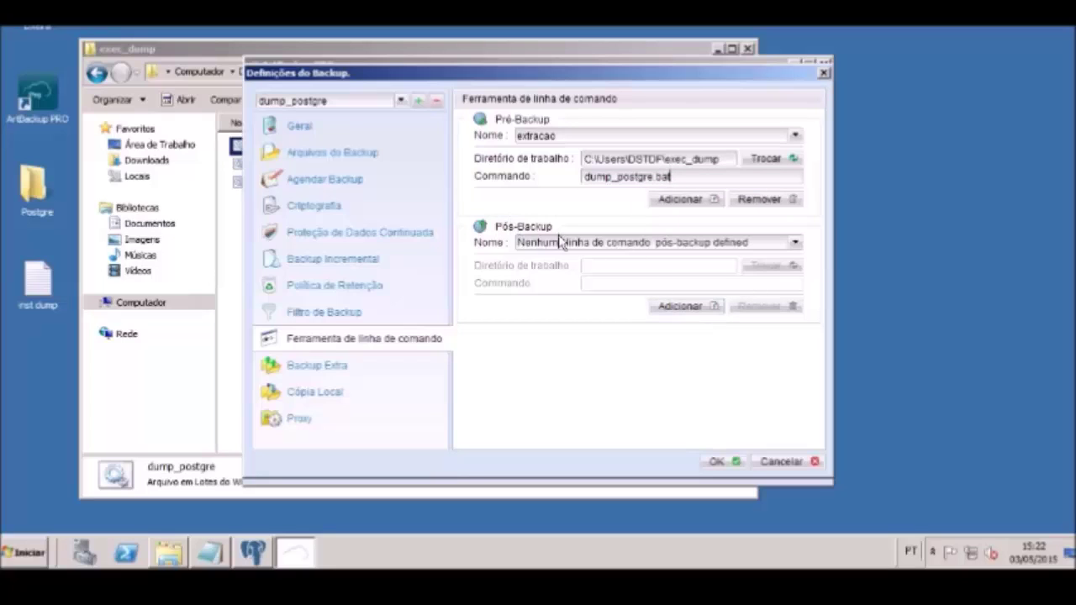
Add a post-backup command and name it remocao
left_click(681, 311)
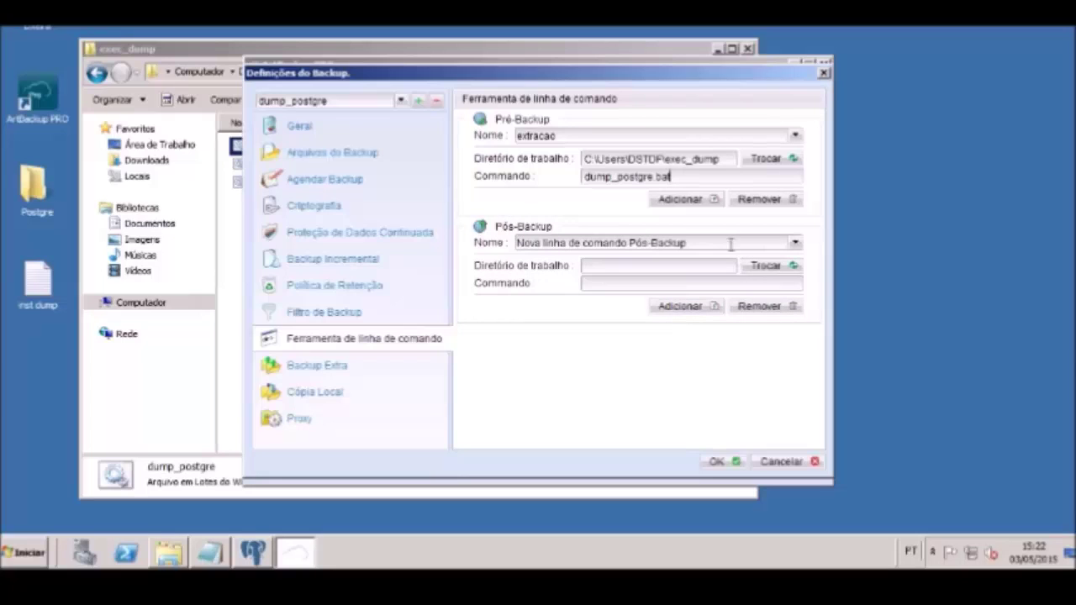
key("BackSpace")
key("BackSpace")
key("BackSpace")
key("BackSpace")
key("BackSpace")
key("BackSpace")
key("BackSpace")
key("BackSpace")
key("BackSpace")
key("BackSpace")
key("BackSpace")
key("BackSpace")
key("BackSpace")
key("BackSpace")
key("BackSpace")
key("BackSpace")
key("BackSpace")
key("BackSpace")
key("BackSpace")
key("BackSpace")
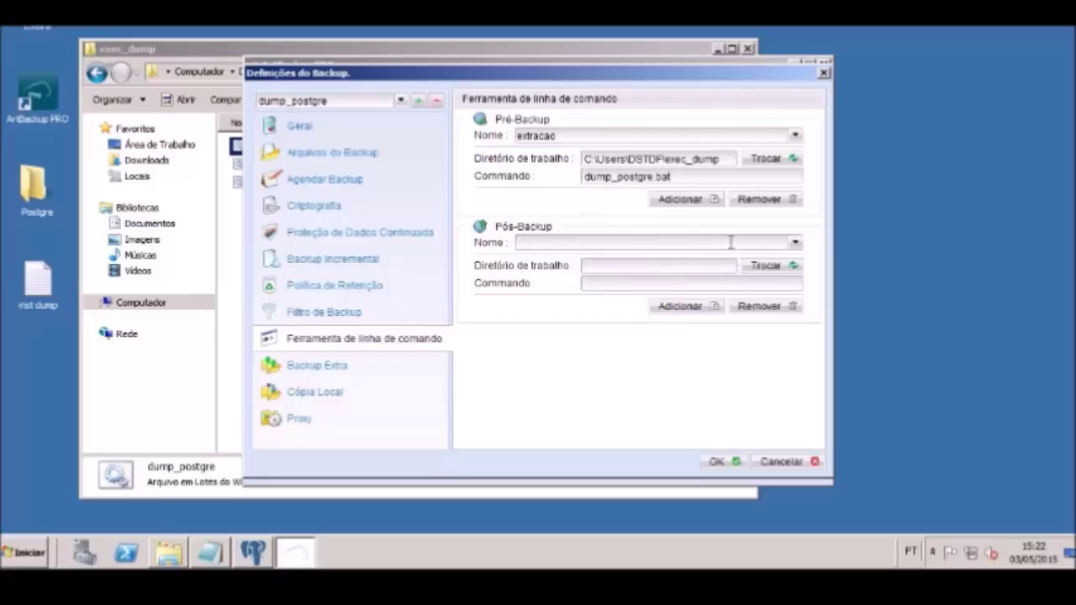
type("remocao")
Point the remocao working directory to the exec_dump folder in the user's profile on C:
left_click(750, 267)
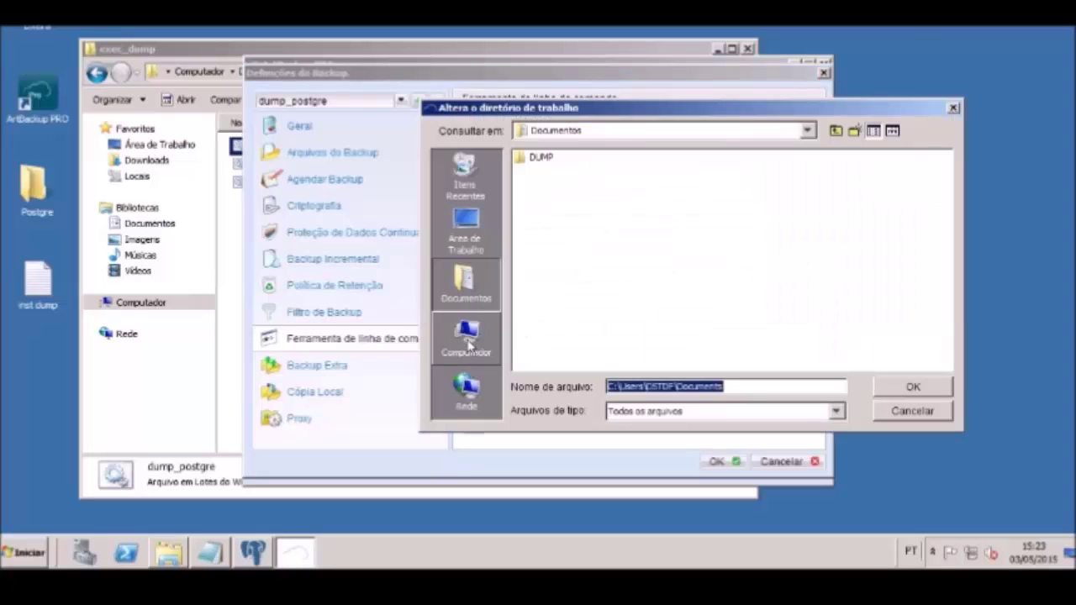
left_click(467, 337)
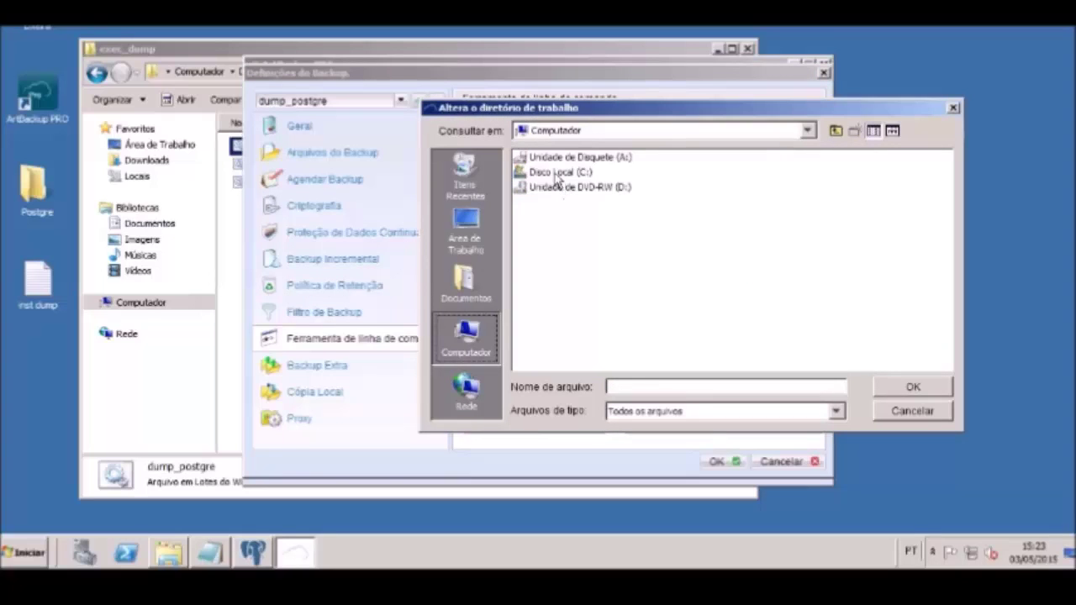
double_click(554, 174)
double_click(546, 246)
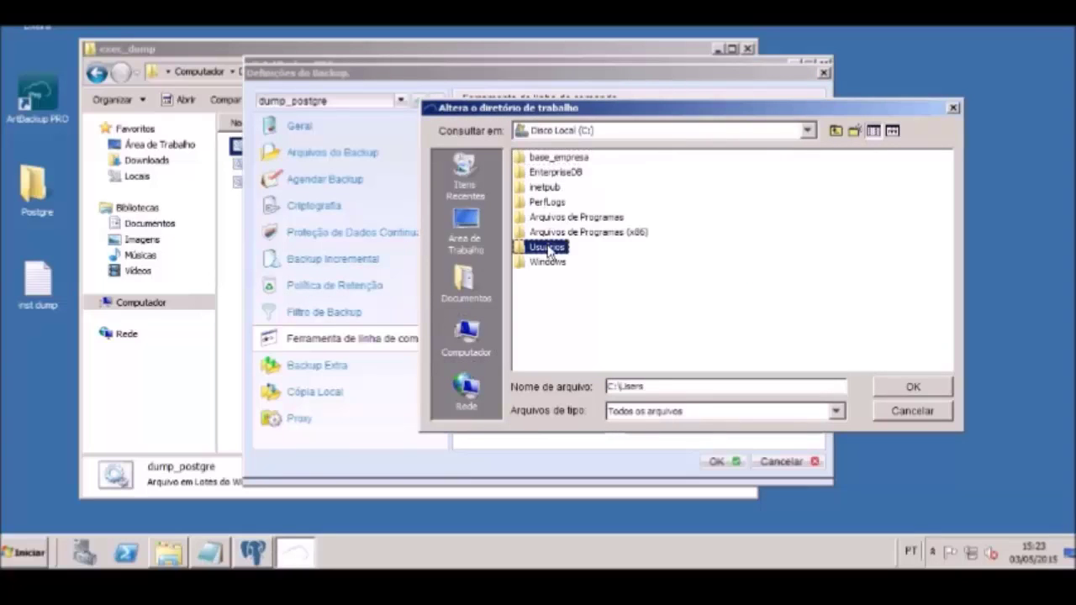
double_click(543, 172)
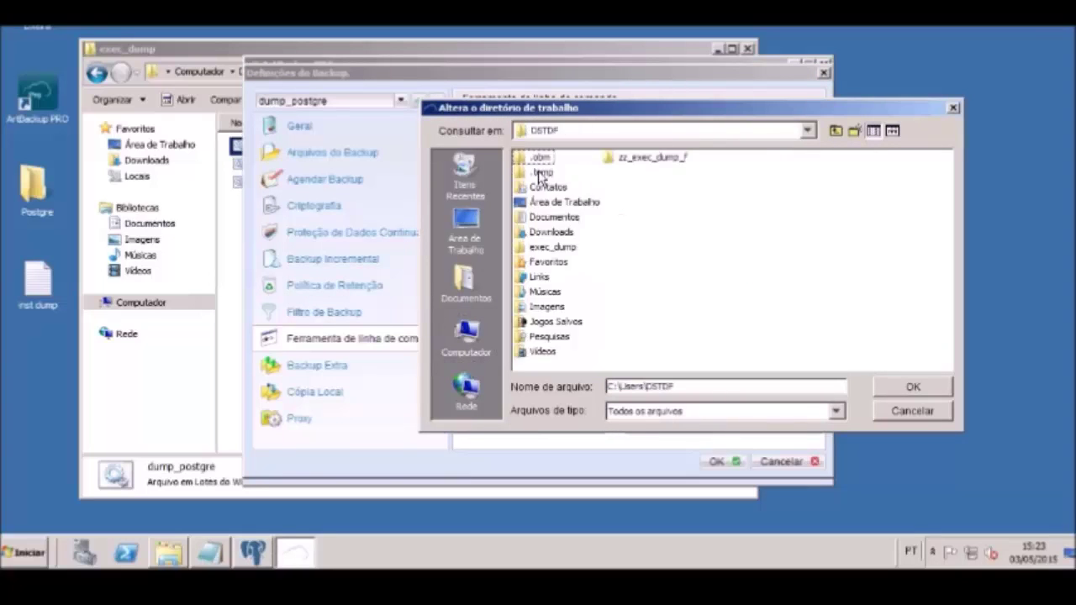
double_click(542, 248)
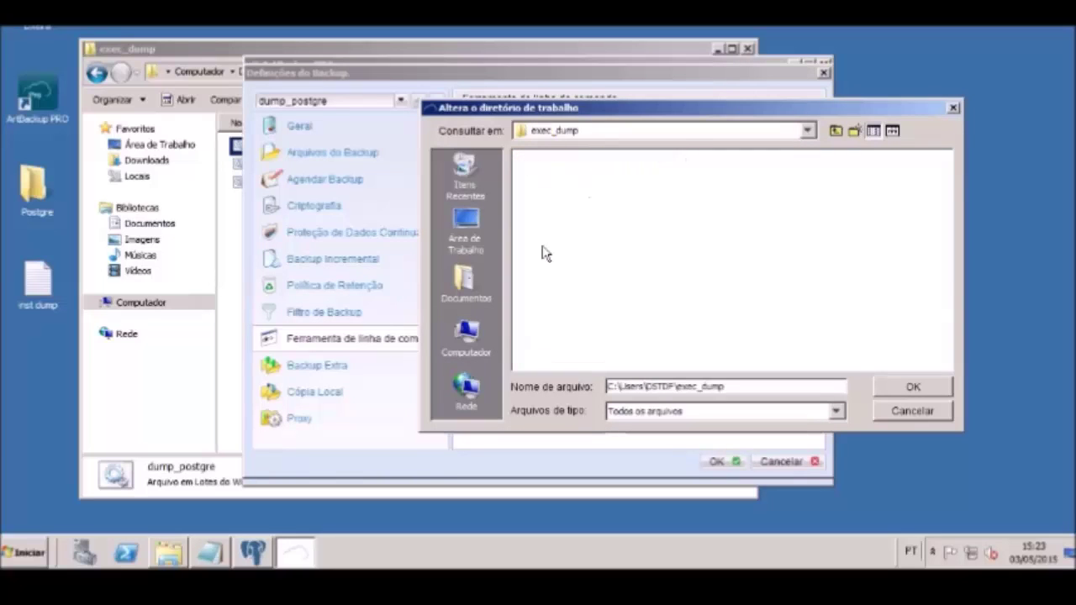
left_click(914, 388)
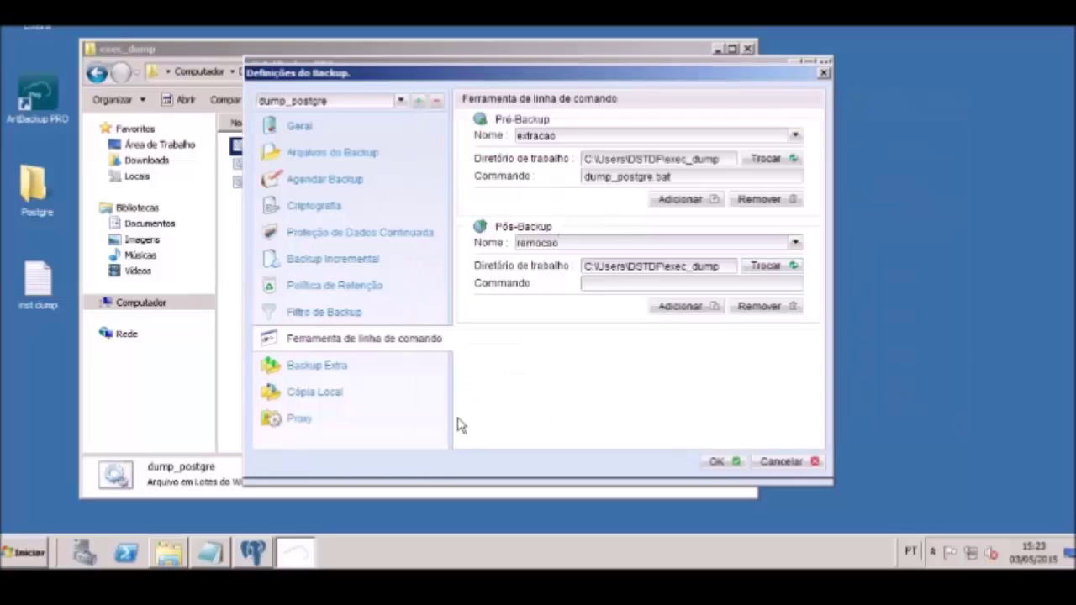
Copy the remove_dumppostgre file name from exec_dump, then return to Definições do Backup
left_click(168, 552)
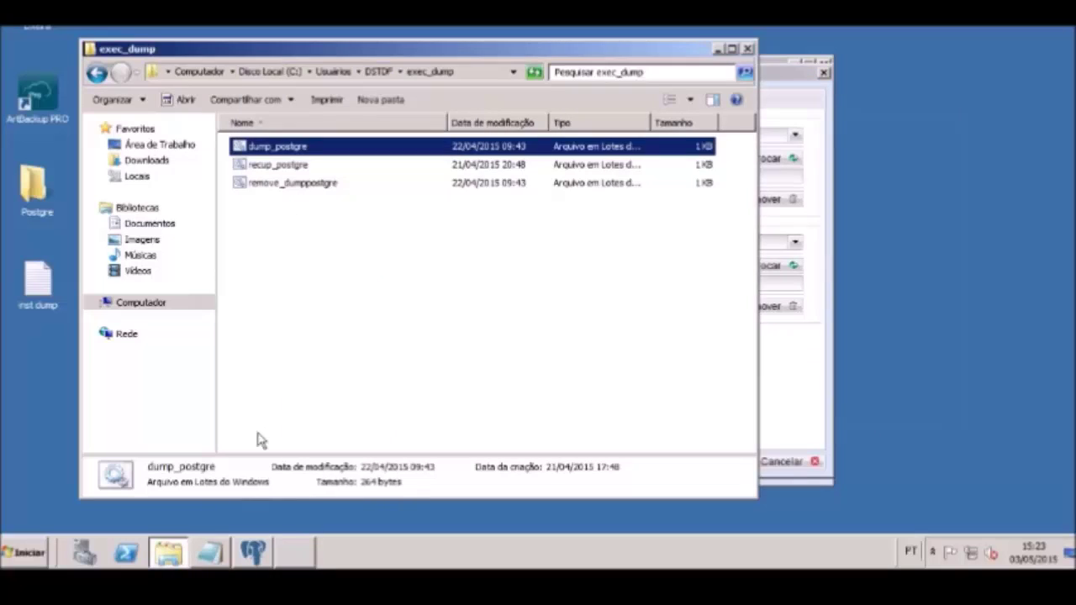
left_click(267, 185)
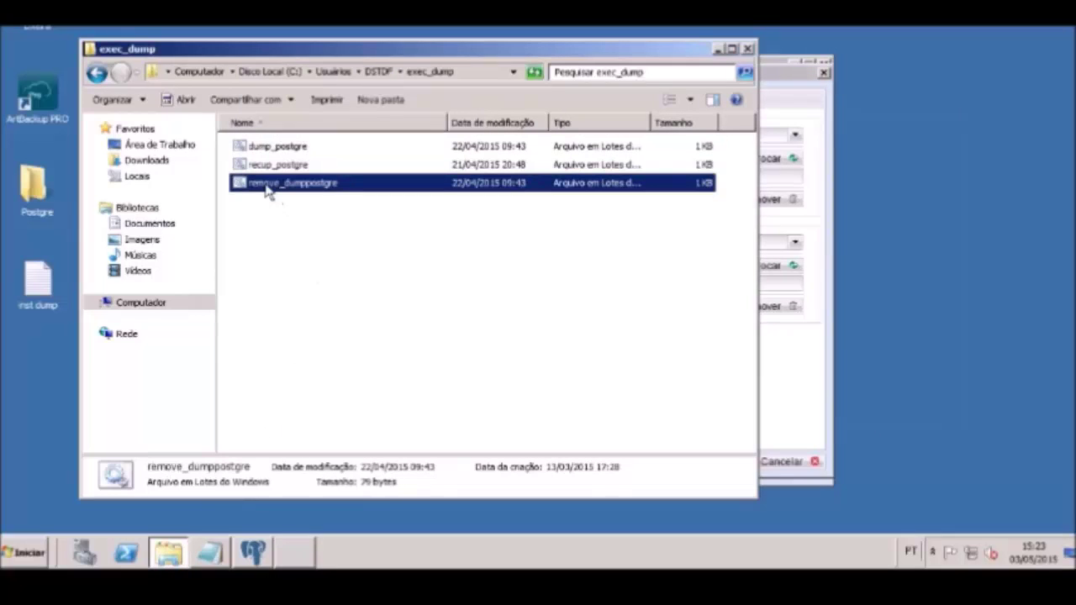
key("F2")
key("ctrl+c")
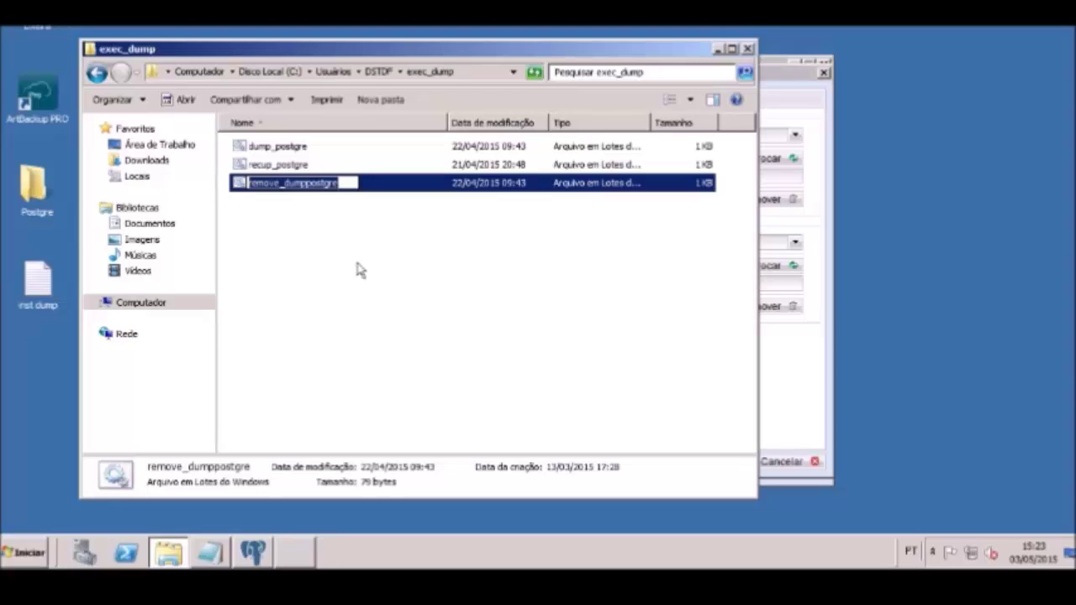
left_click(770, 351)
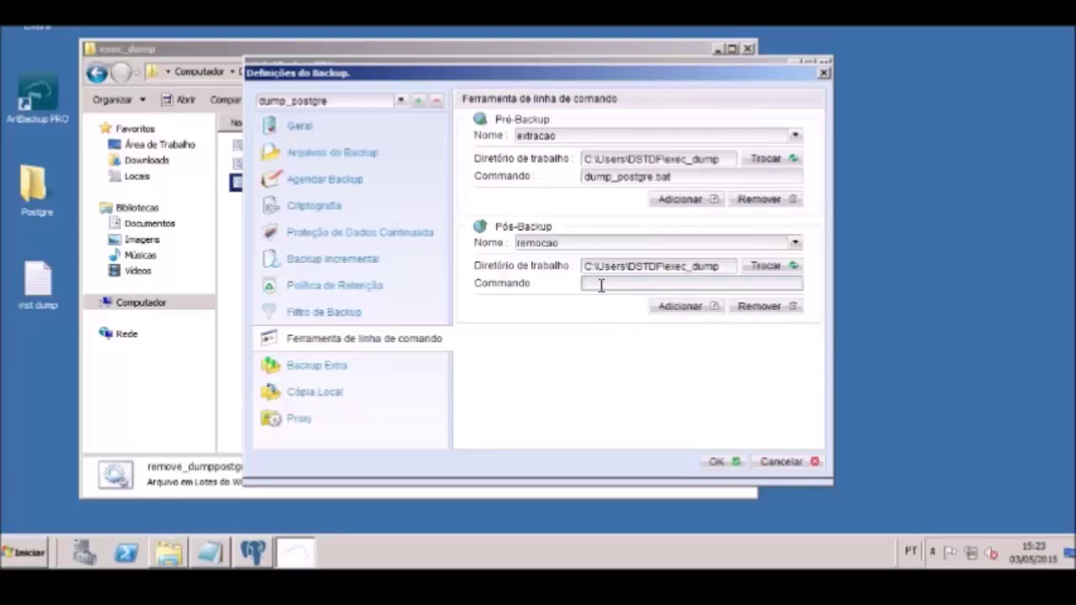
Set the post-backup command to remove_dumppostgre.bat and close the settings with OK
key("ctrl+v")
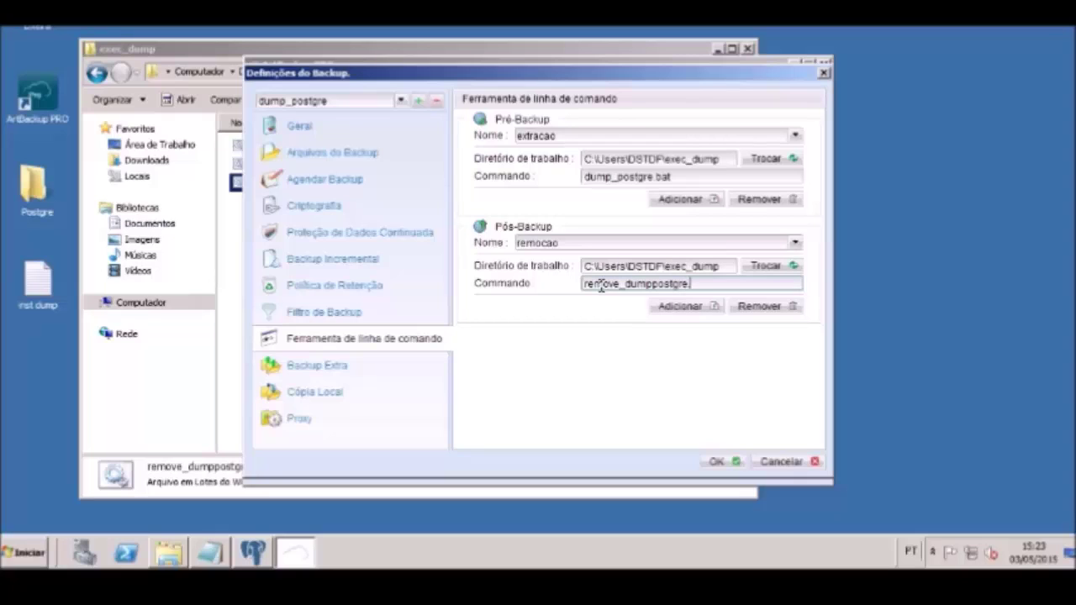
type(".bat")
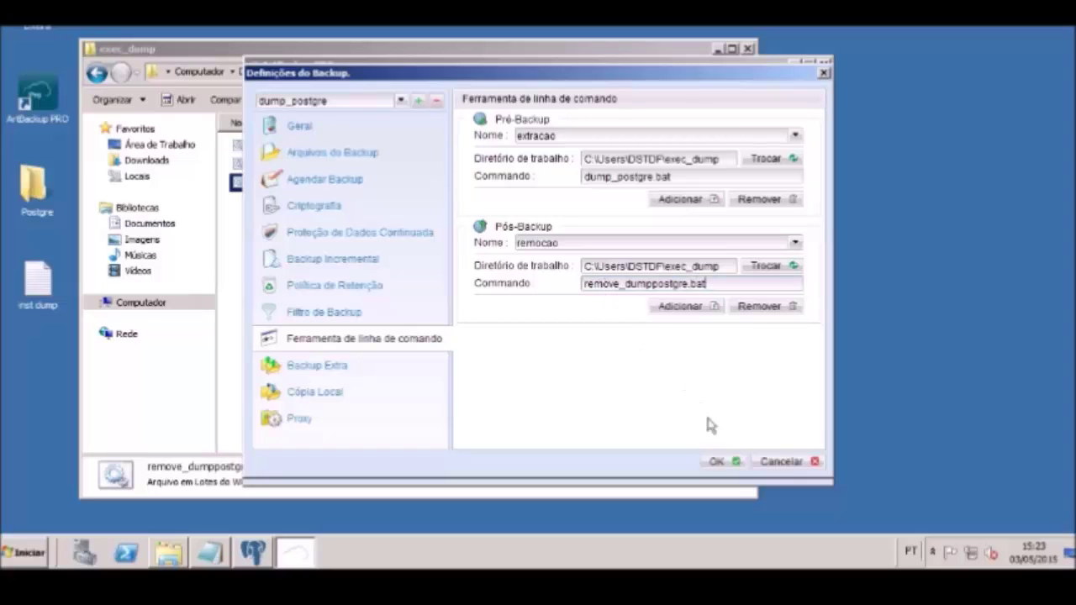
left_click(717, 462)
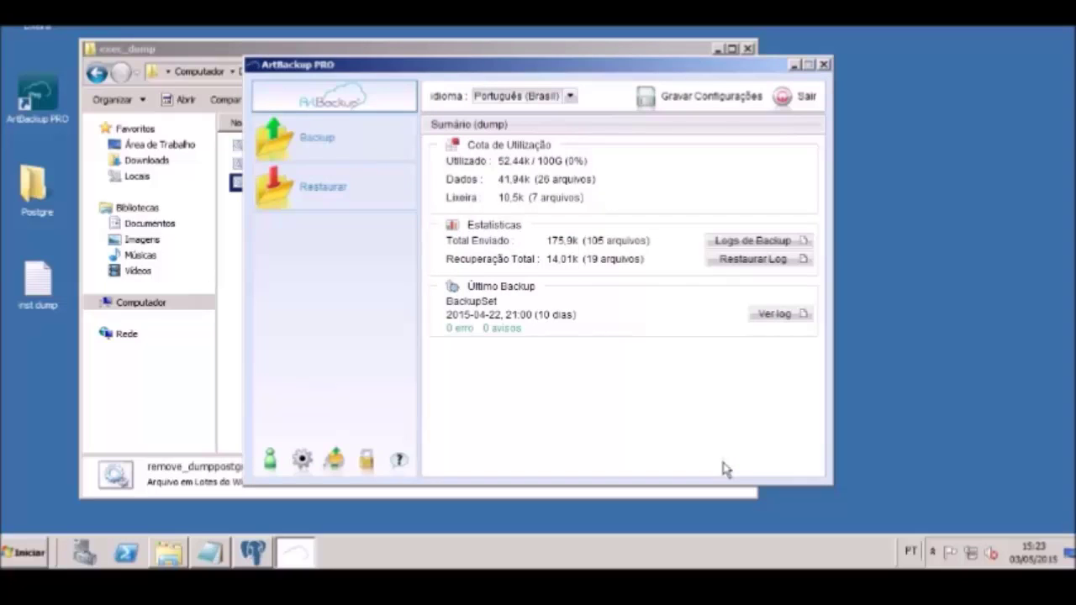
Save the configuration with Gravar Configurações and minimize the exec_dump window
left_click(711, 98)
left_click(526, 308)
left_click(717, 49)
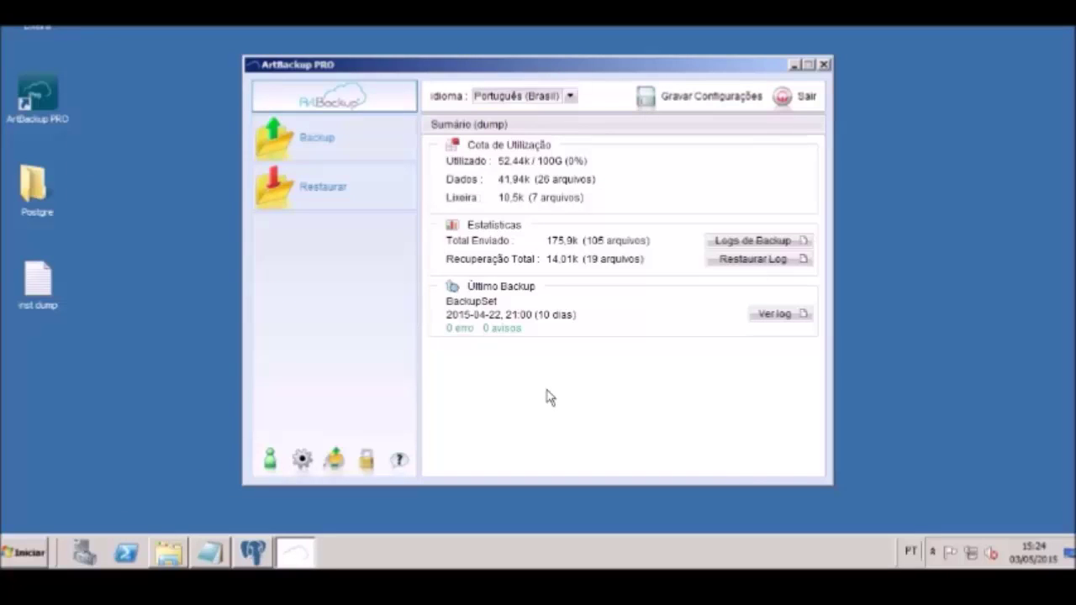
Reopen dump_postgre's settings to verify both command-line entries, then close them
left_click(301, 459)
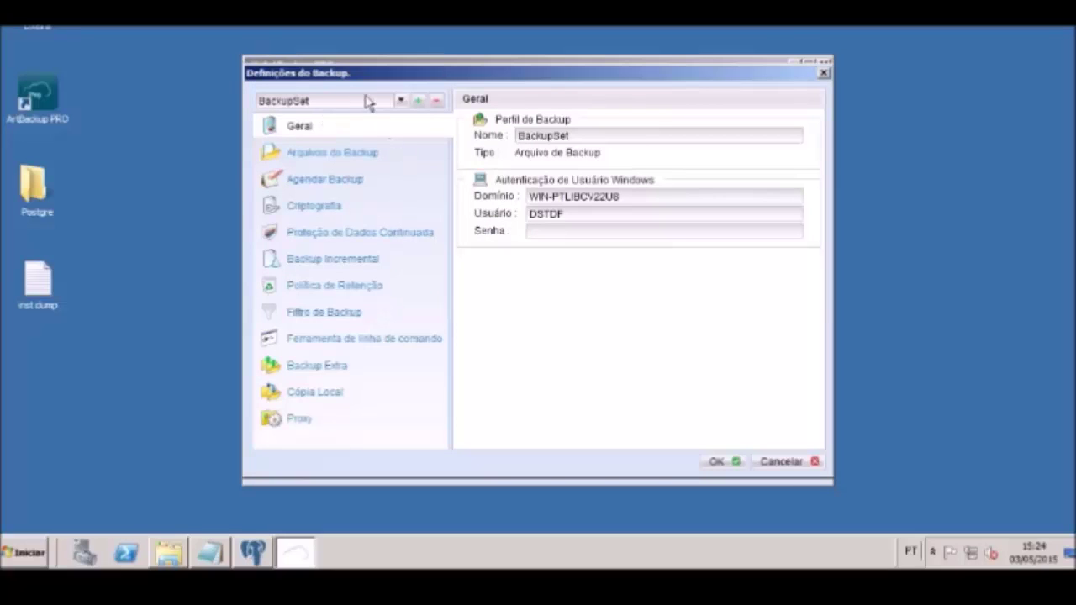
left_click(401, 100)
left_click(366, 132)
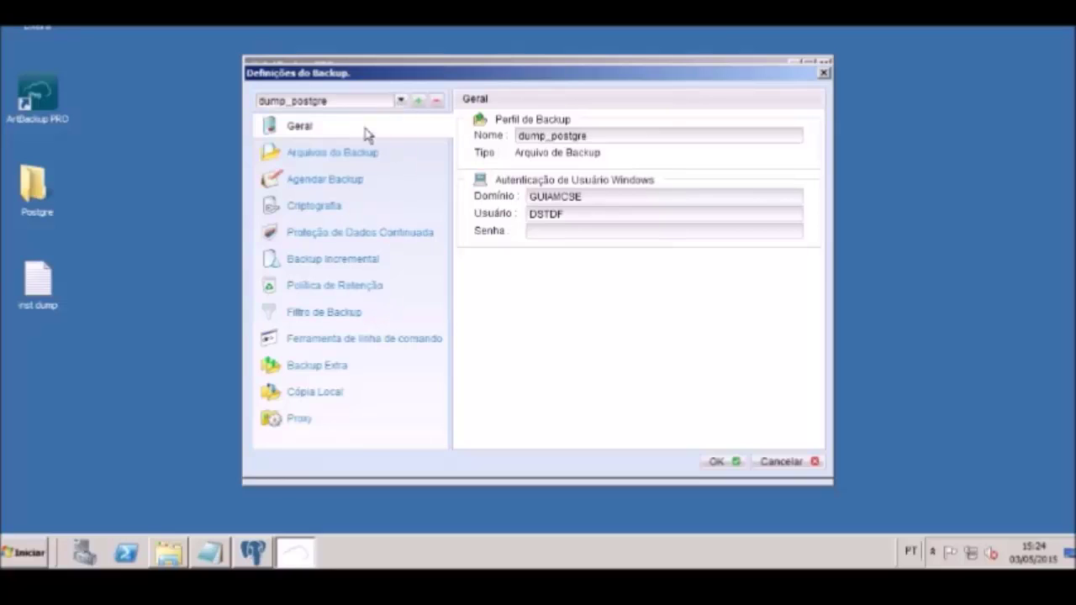
left_click(354, 340)
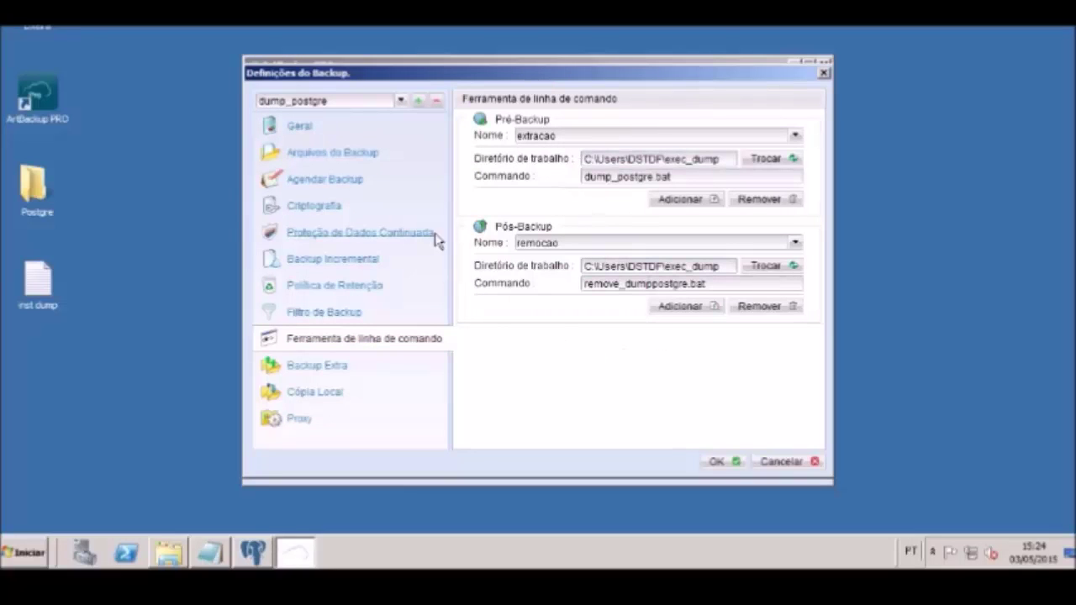
left_click(710, 462)
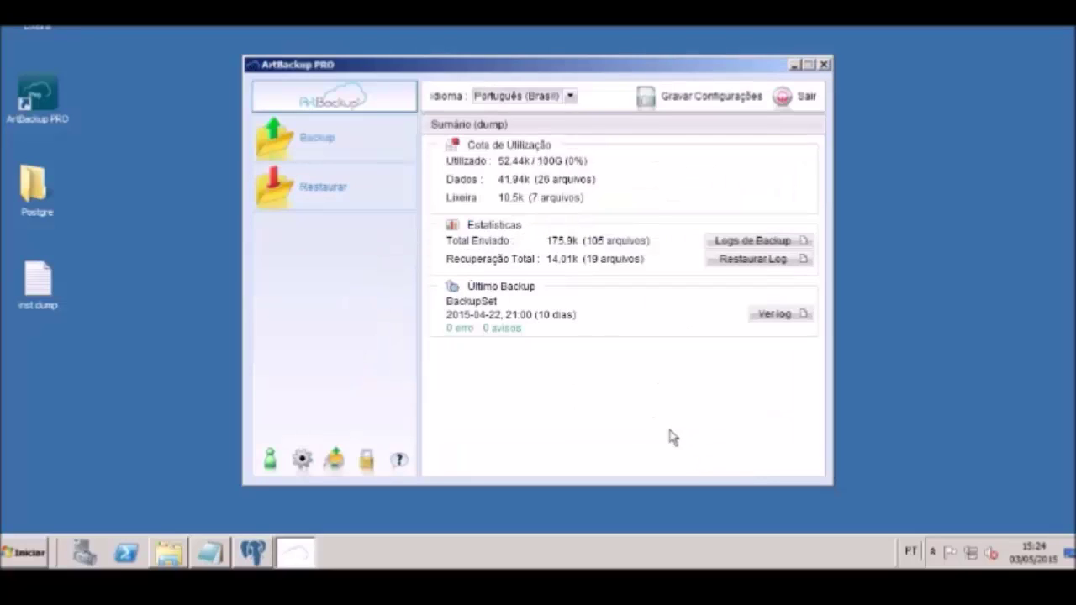
Open the empty DUMP folder under Documentos on drive C: and move its window to the lower left
left_click(167, 555)
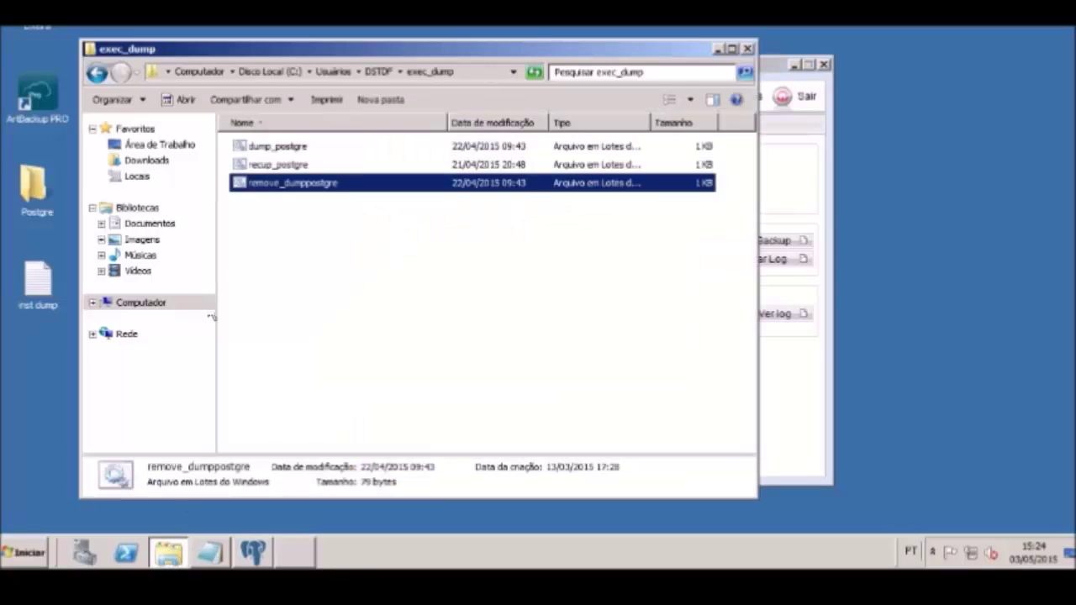
left_click(141, 304)
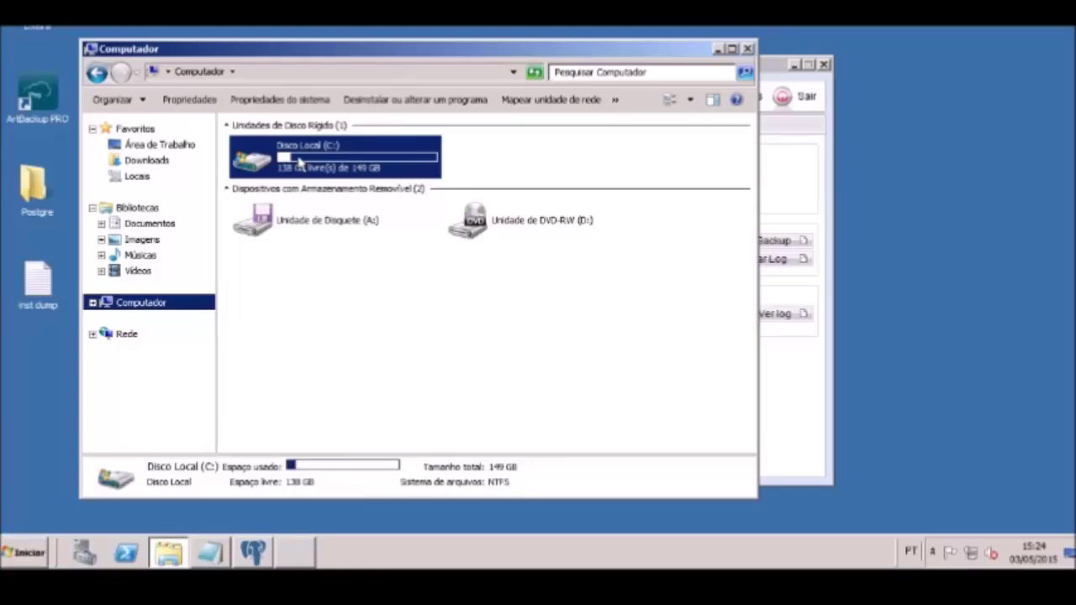
double_click(300, 162)
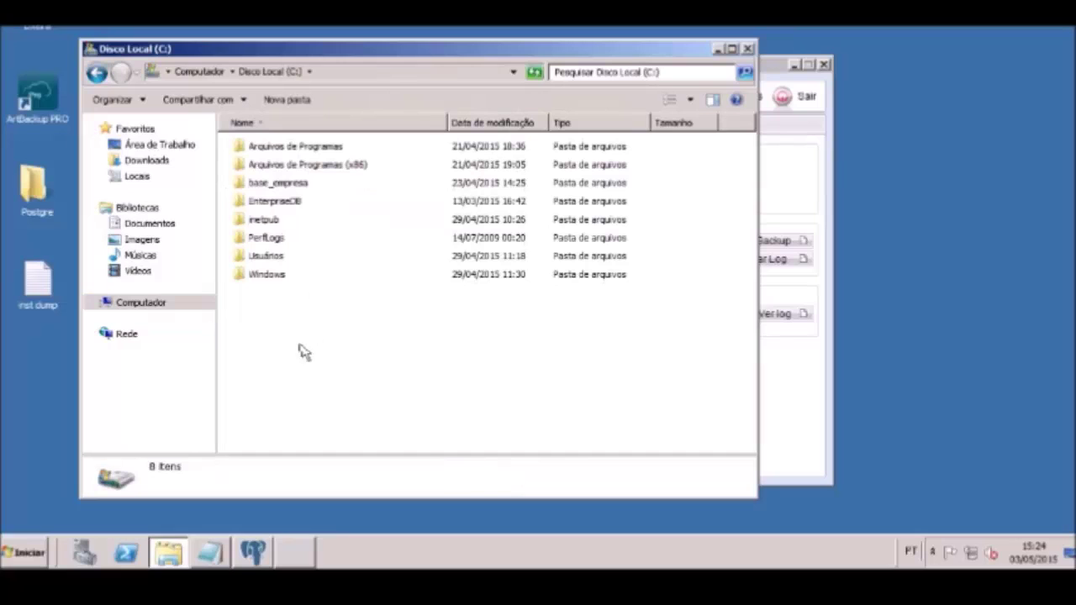
left_click(136, 224)
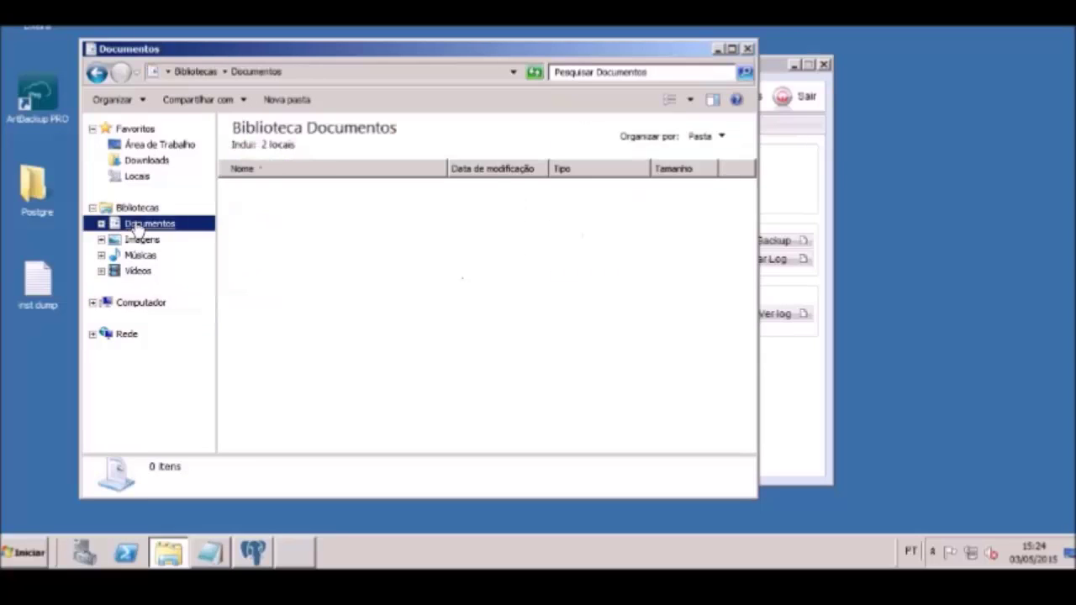
double_click(260, 188)
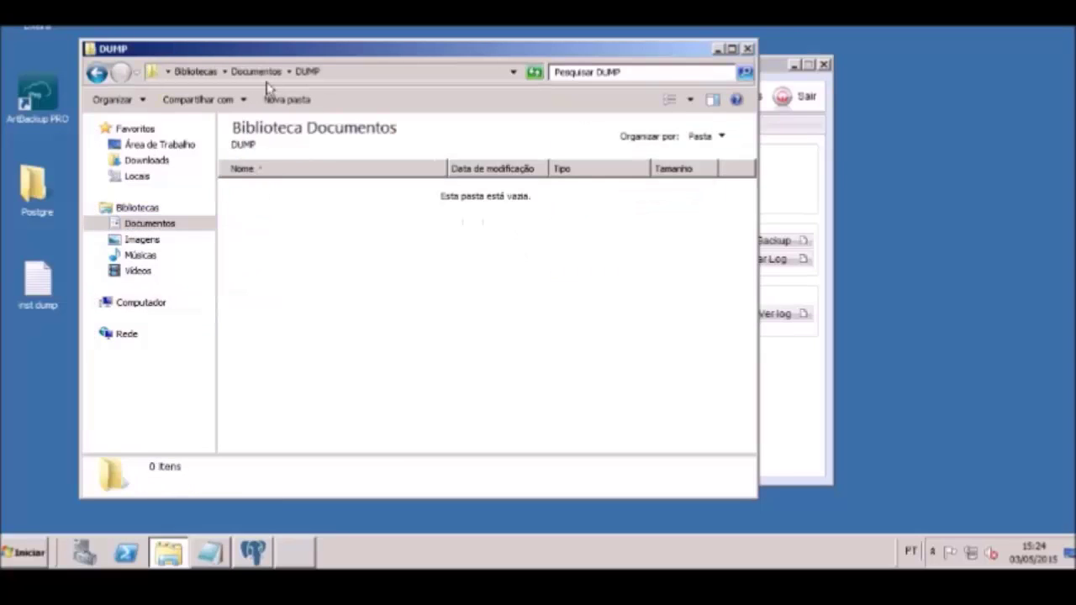
left_click_drag(271, 52, 209, 306)
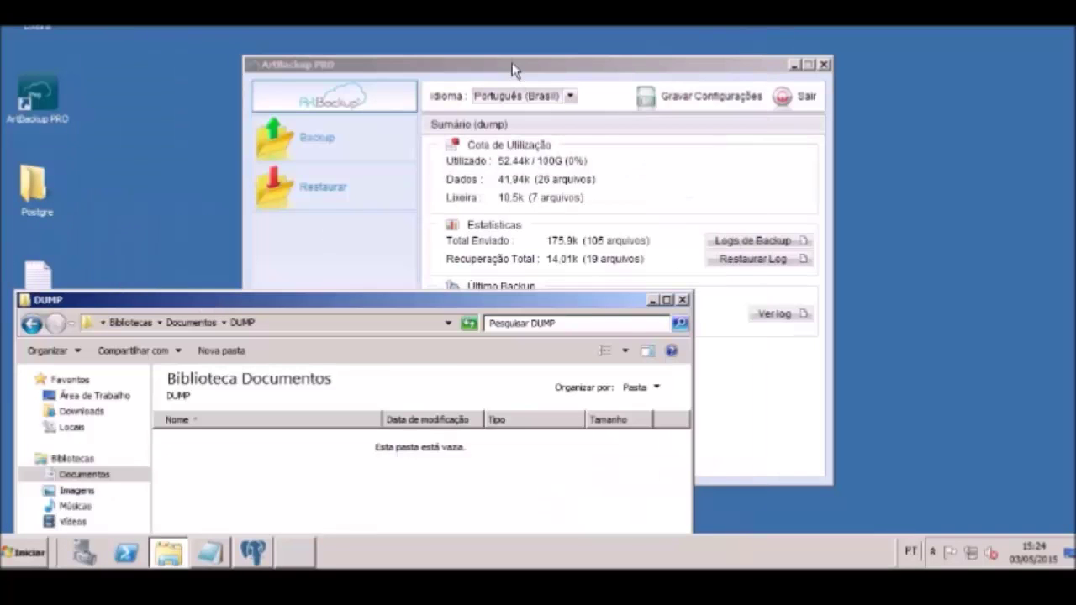
Run a backup with the dump_postgre profile and close the finished progress window
left_click_drag(511, 64, 599, 68)
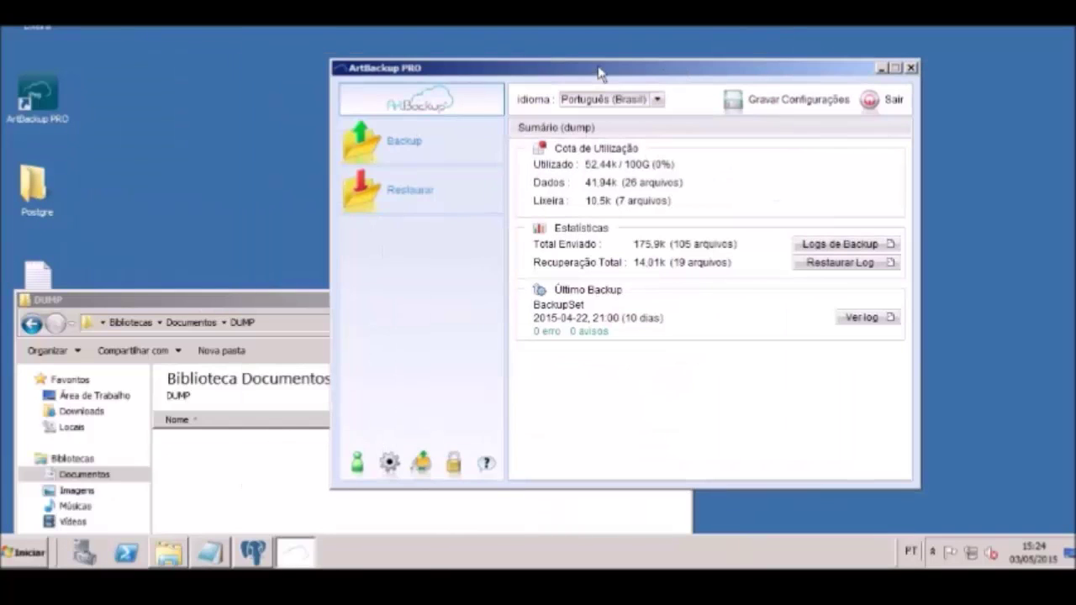
left_click(403, 142)
left_click(592, 260)
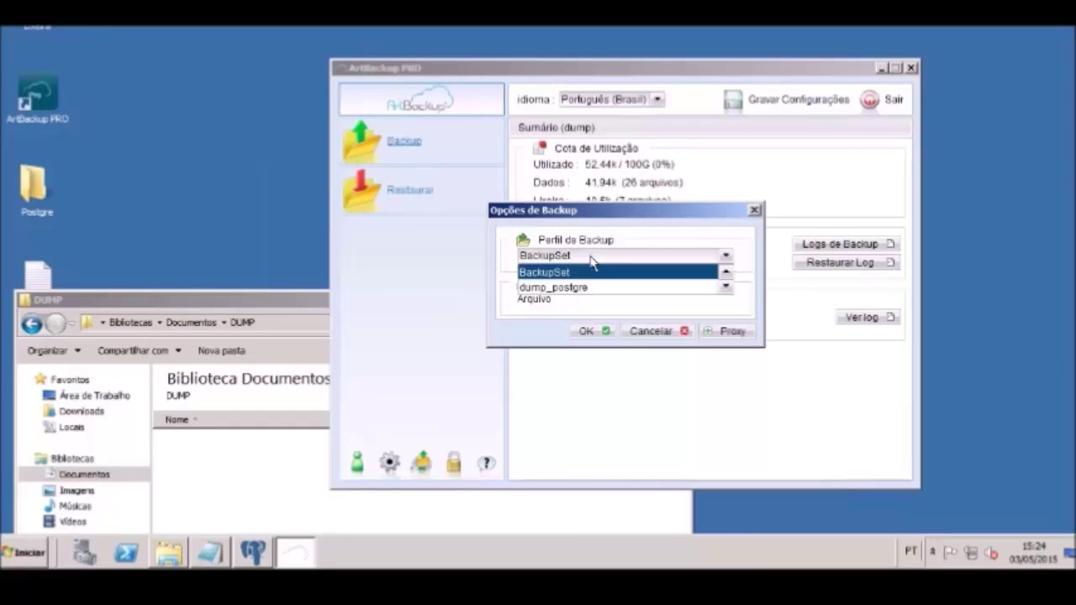
left_click(584, 283)
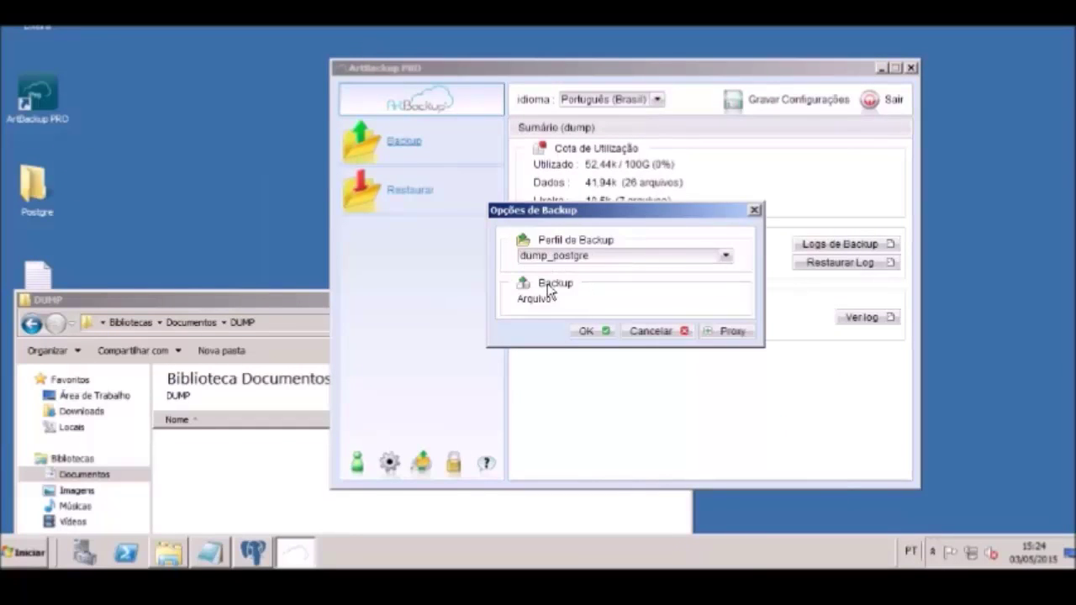
left_click(582, 332)
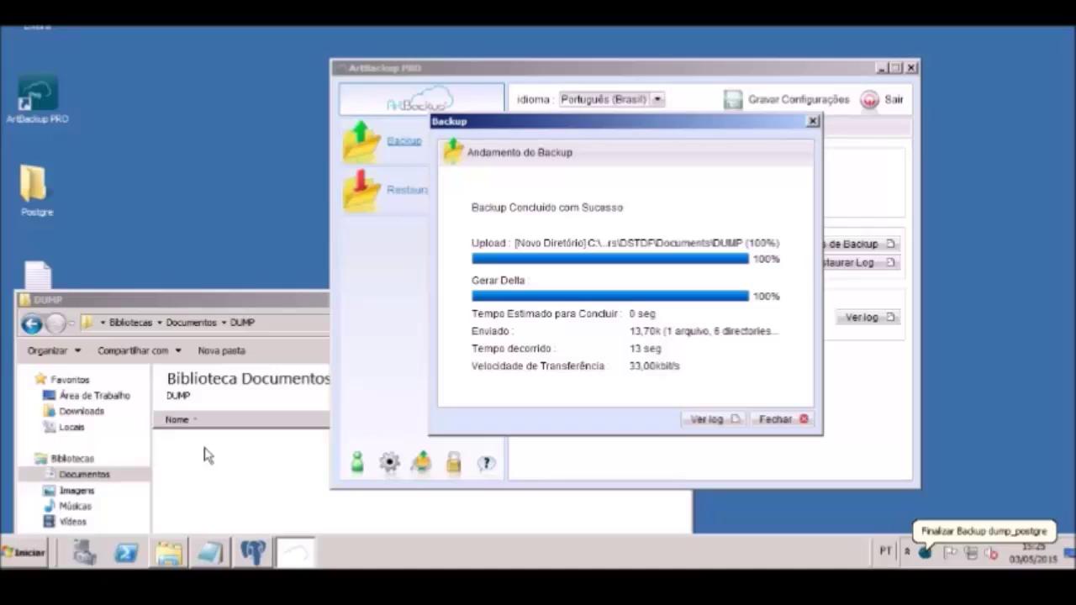
left_click(775, 418)
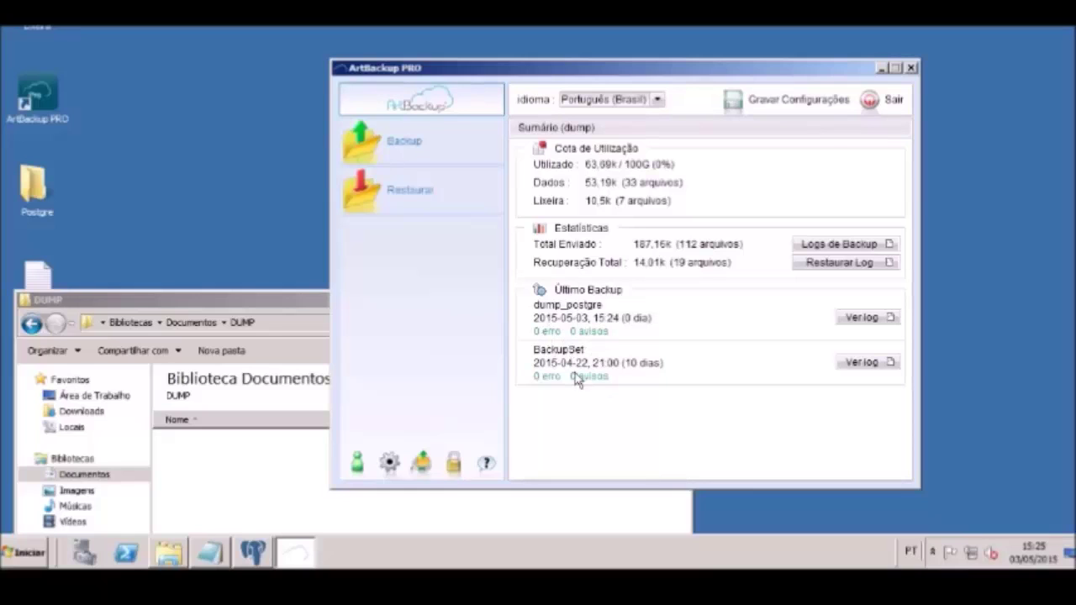
Start a dump_postgre restore and expand C:\ > Users > Documents > DUMP to reveal Empresa_BKP.dump
left_click(411, 191)
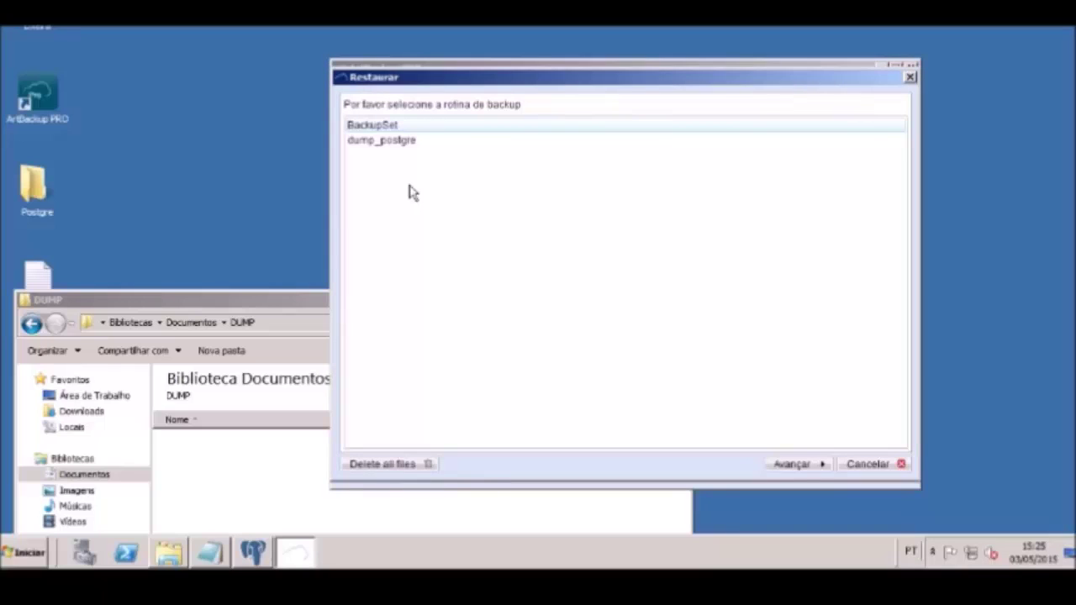
left_click(390, 141)
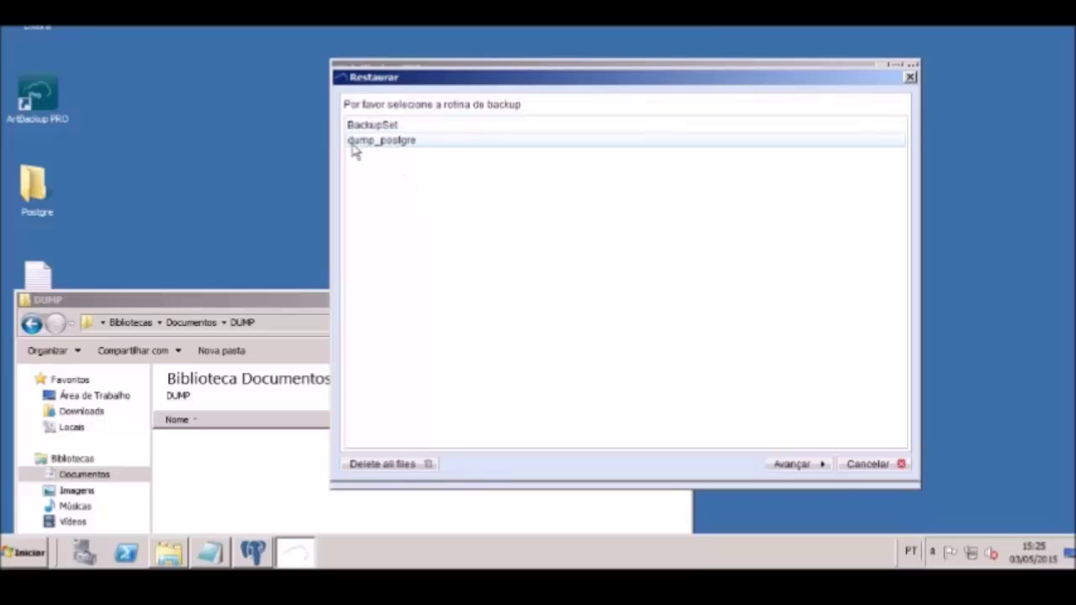
left_click(774, 467)
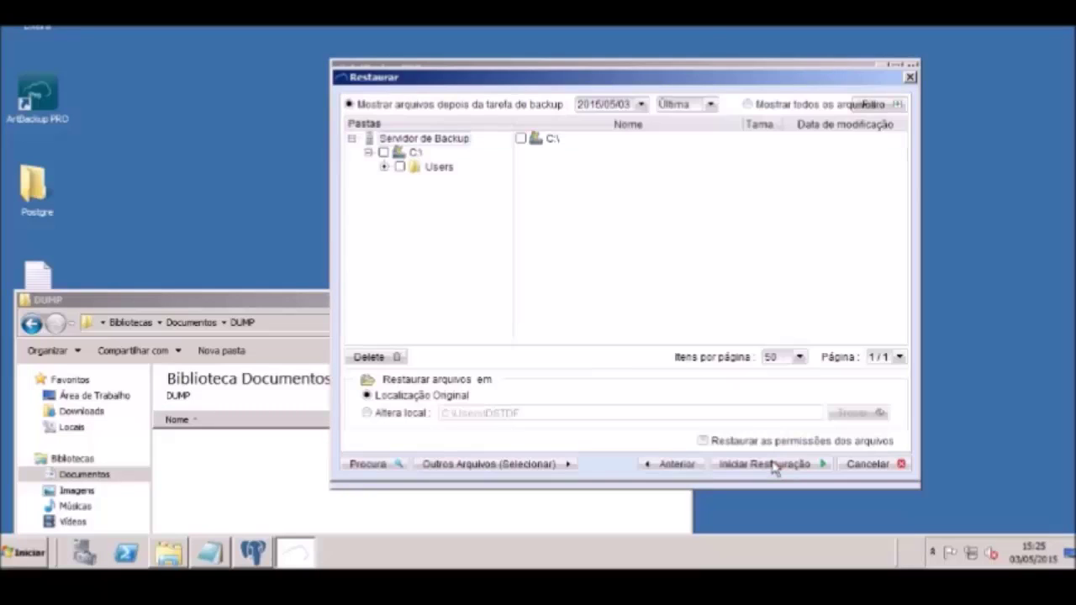
left_click(384, 153)
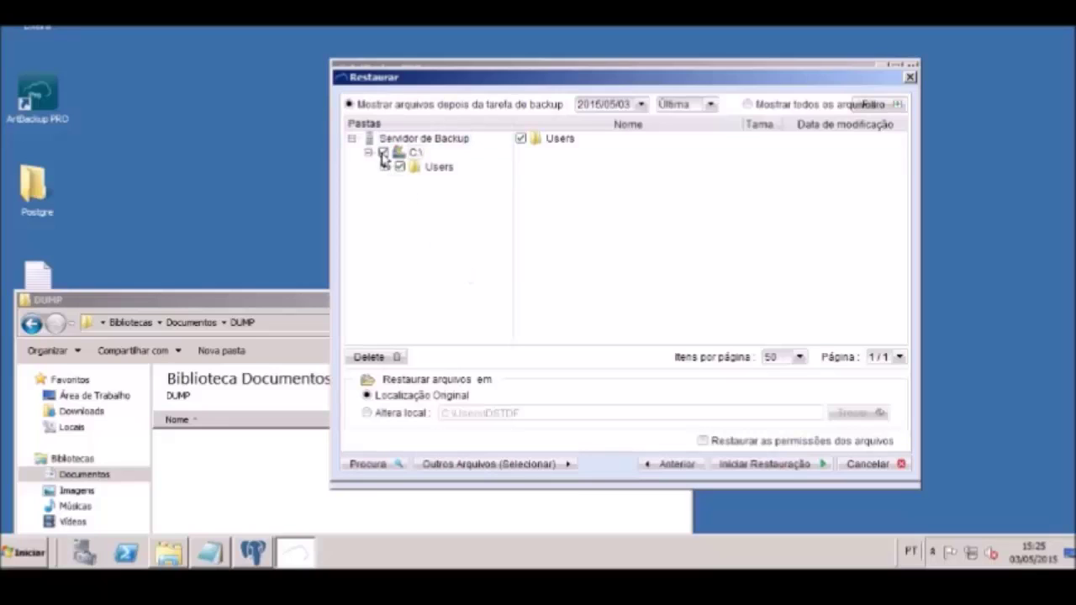
left_click(384, 167)
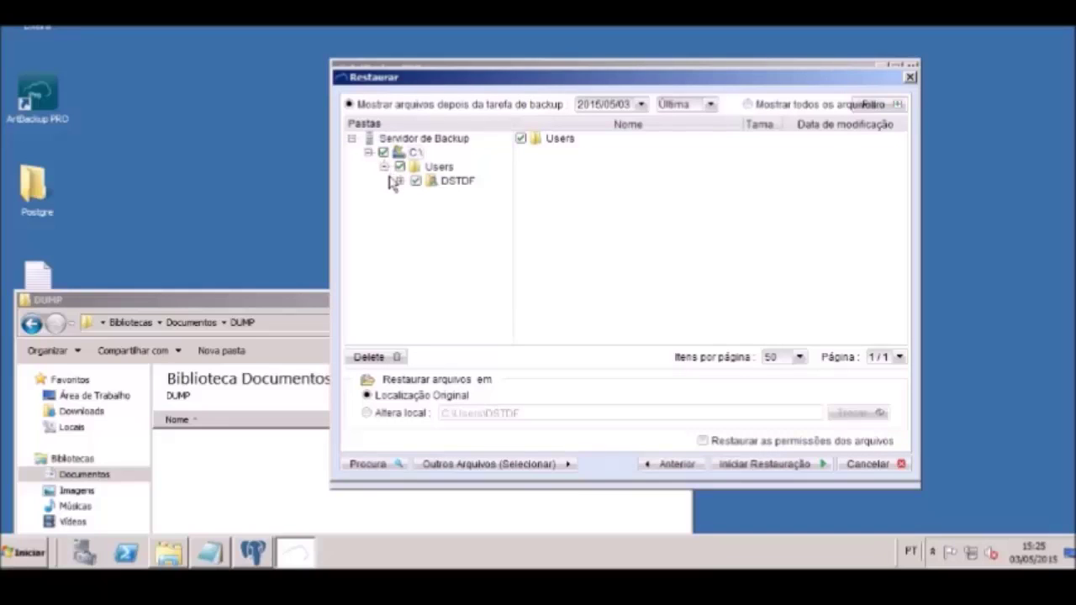
left_click(399, 181)
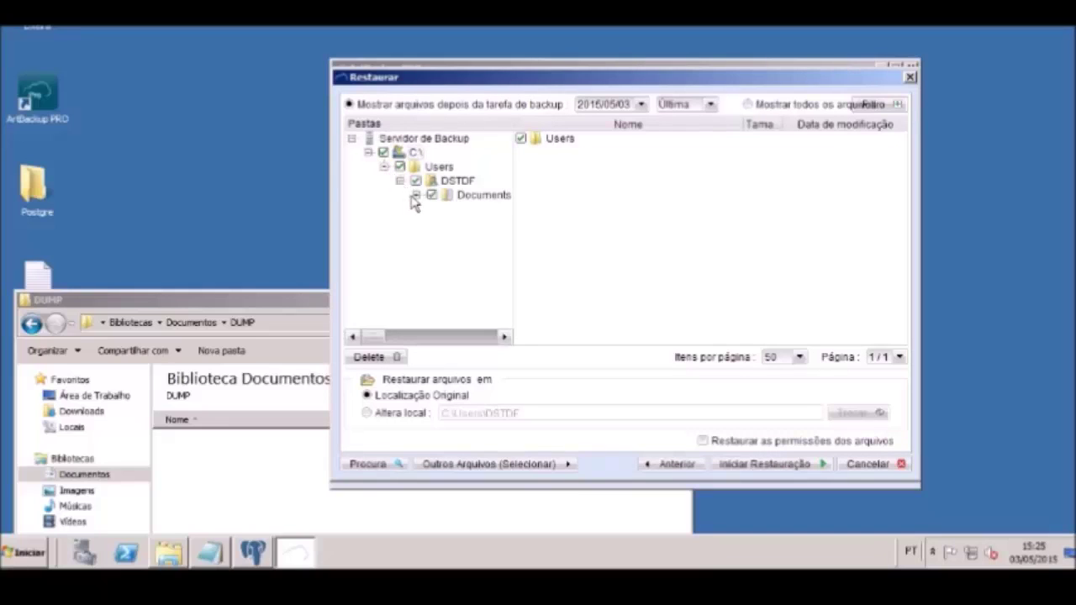
left_click(416, 195)
left_click(432, 209)
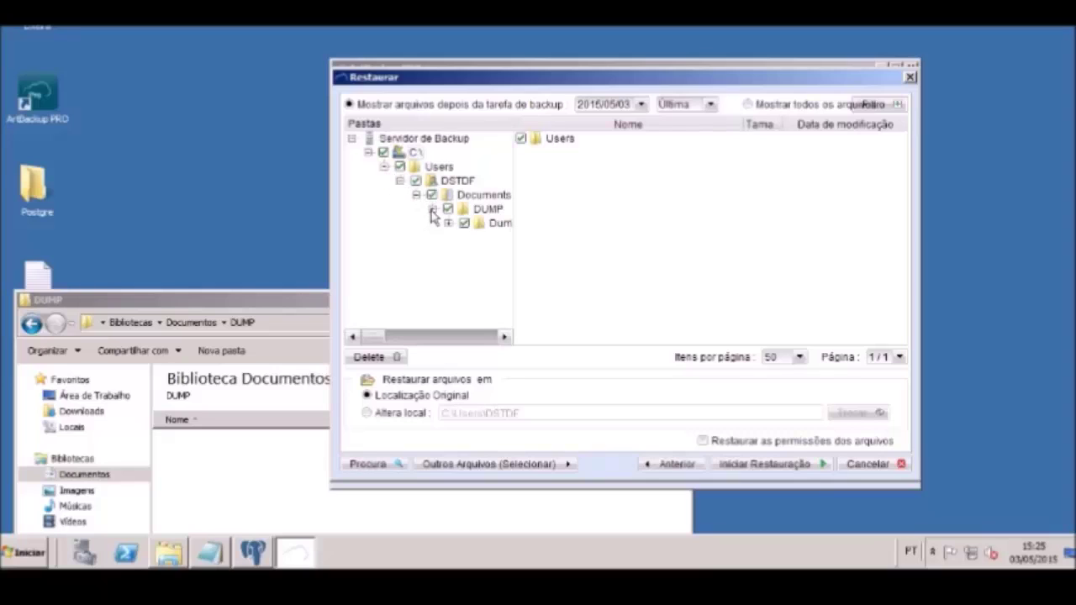
left_click(448, 224)
left_click(463, 225)
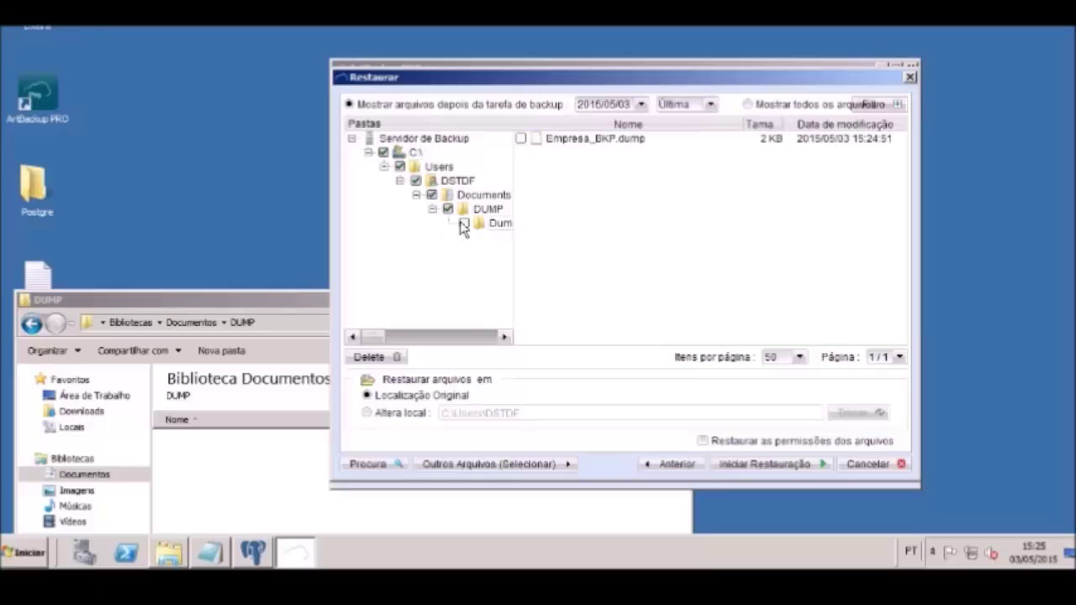
left_click(463, 225)
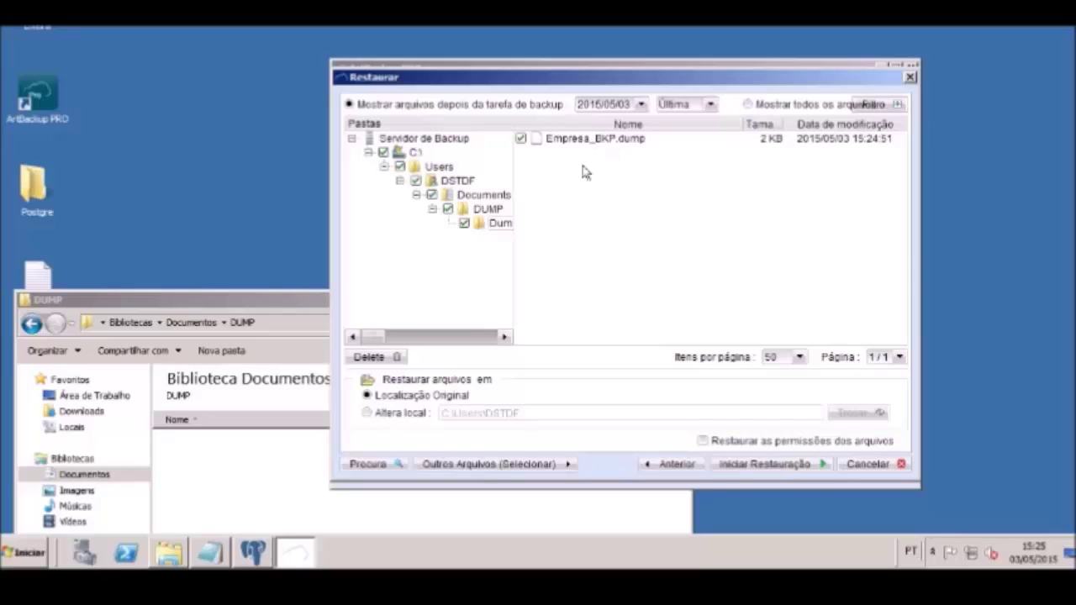
Cancel the restore and minimize the DUMP folder window
left_click(315, 300)
left_click_drag(314, 301, 354, 258)
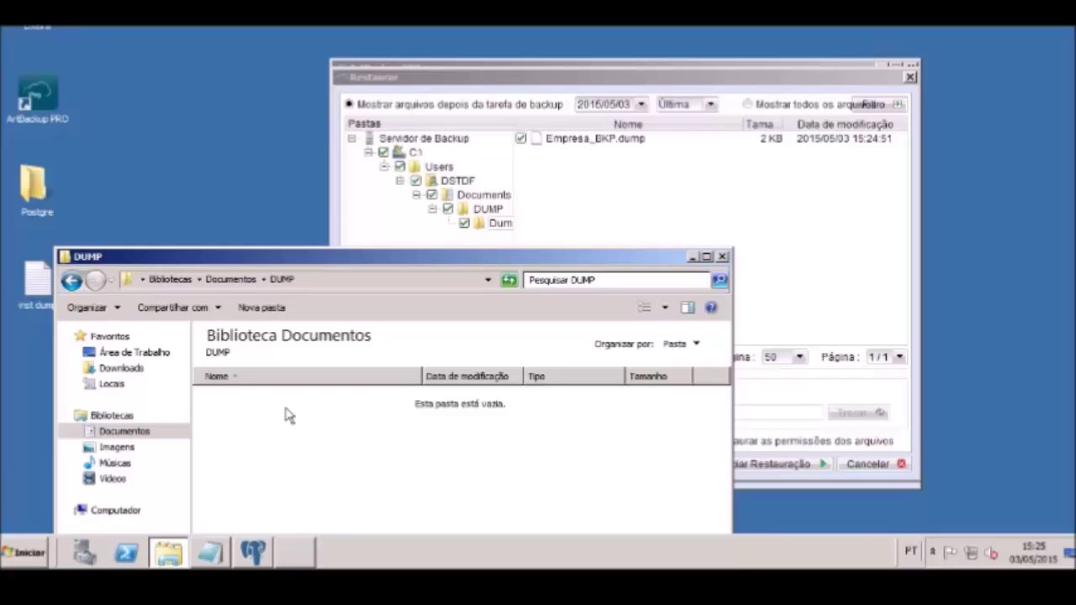
left_click(830, 248)
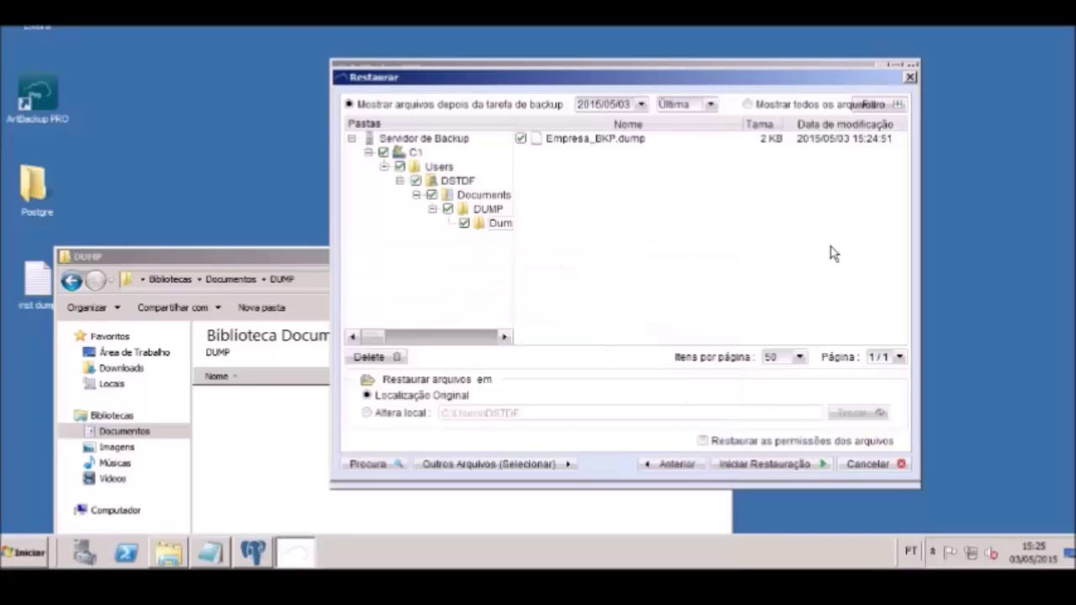
left_click(870, 464)
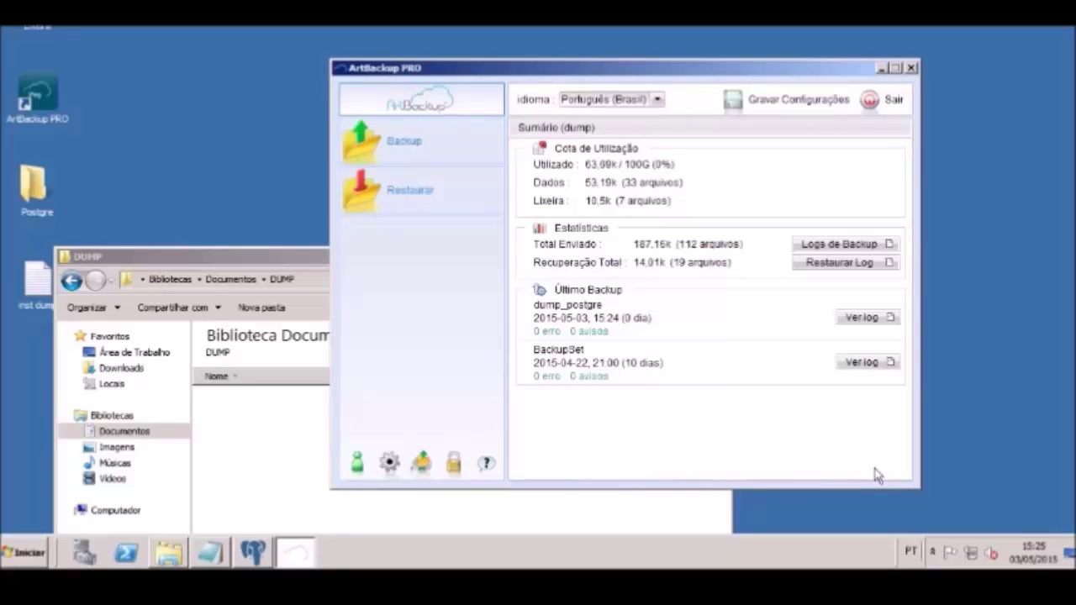
left_click_drag(257, 254, 311, 133)
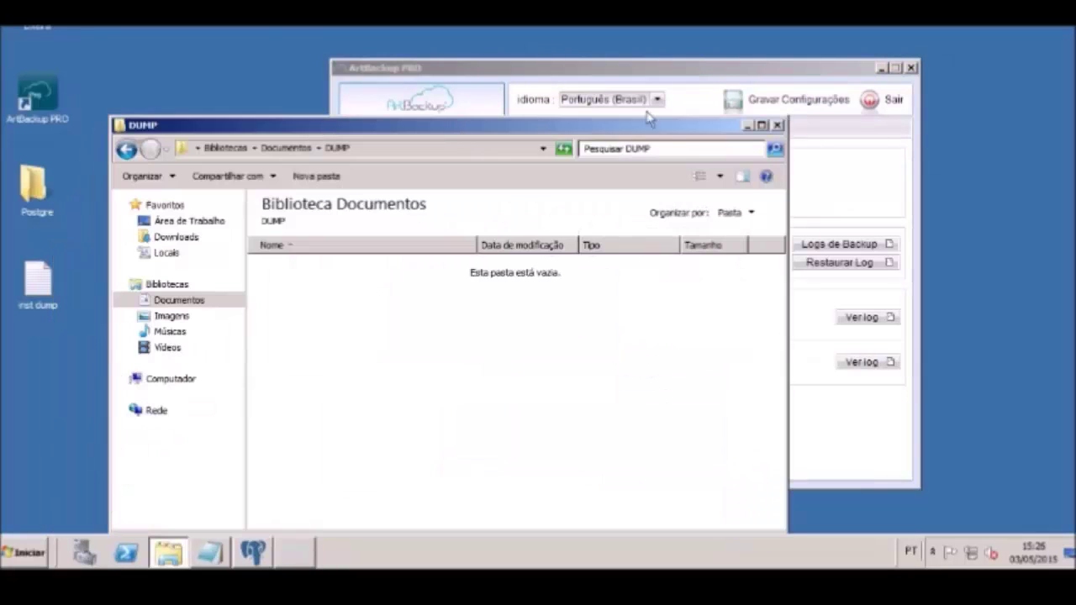
left_click(745, 126)
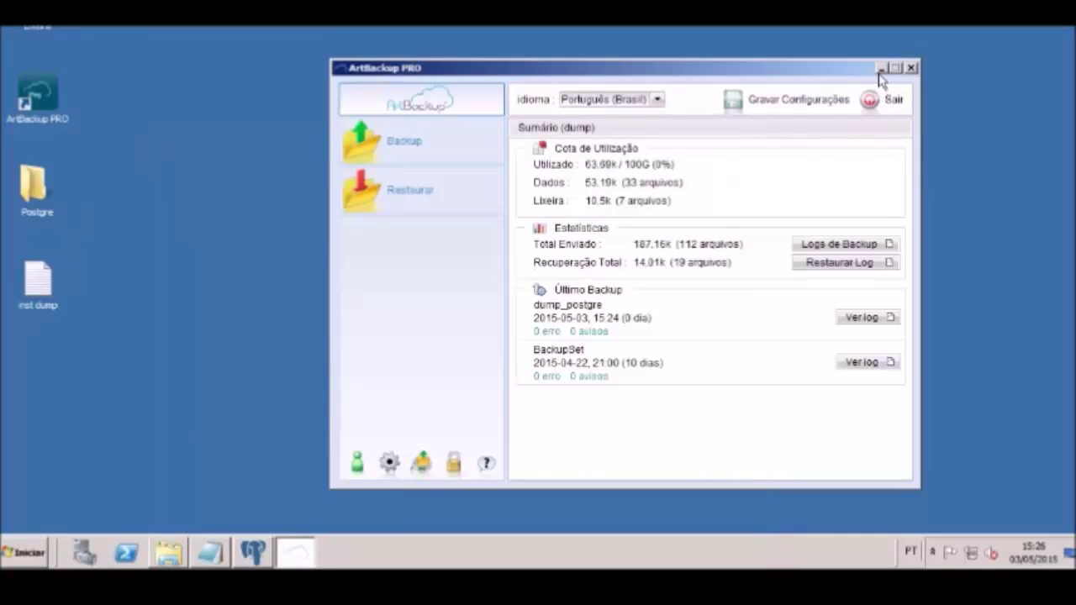
Minimize ArtBackup PRO, bring up pgAdmin III and select the Cadastro table under Empresa's tables
left_click(880, 68)
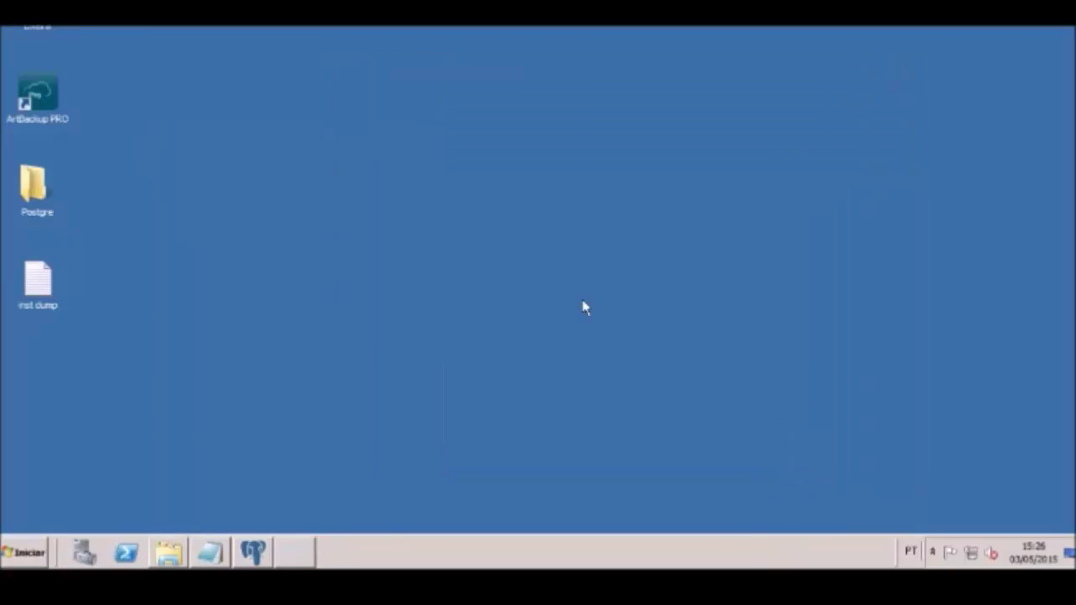
left_click(253, 551)
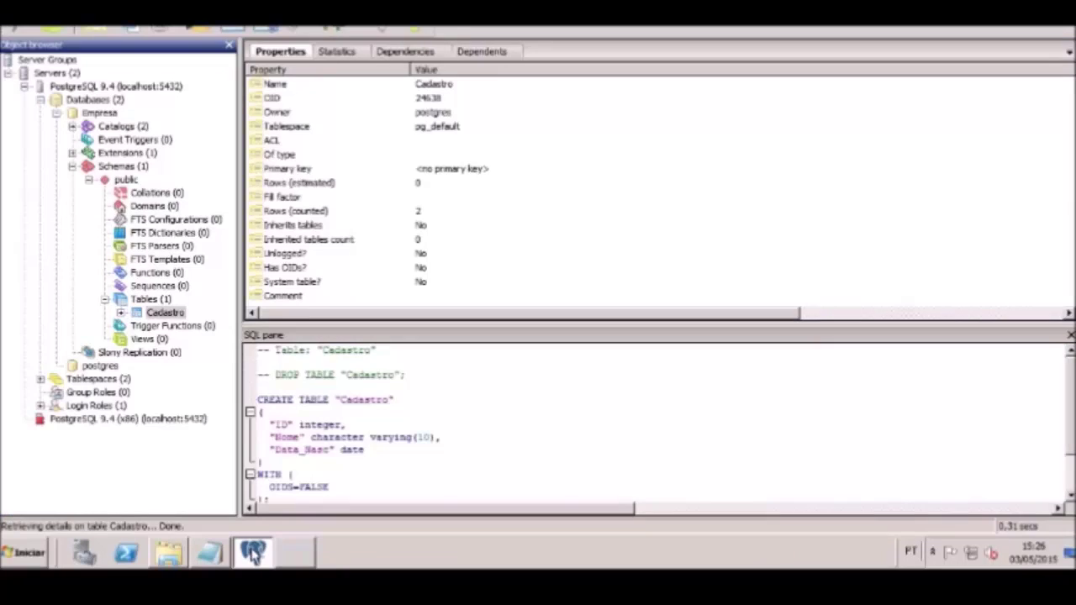
left_click(98, 113)
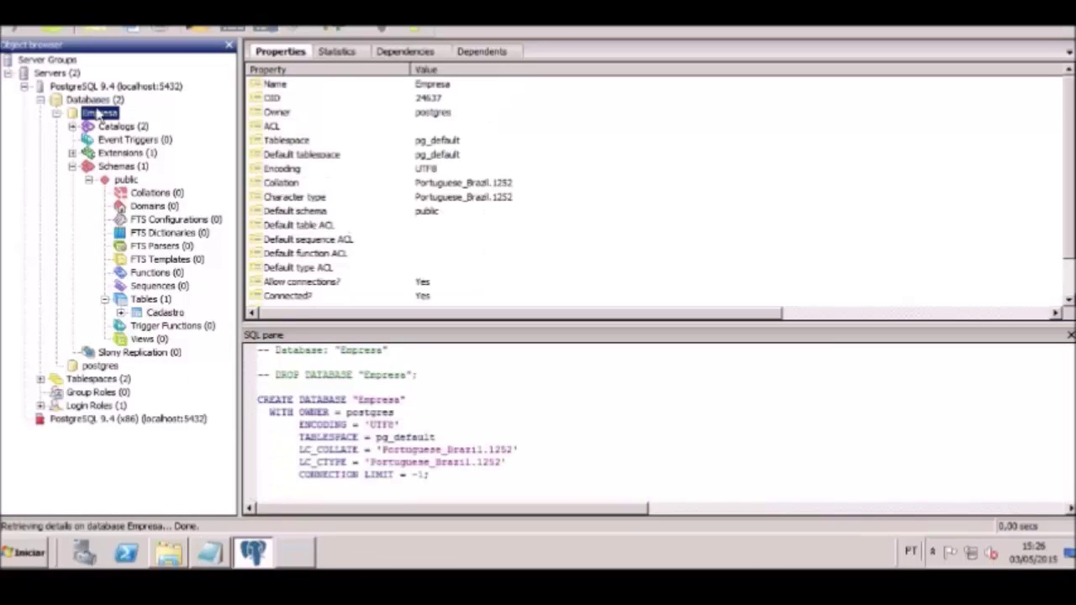
left_click(151, 301)
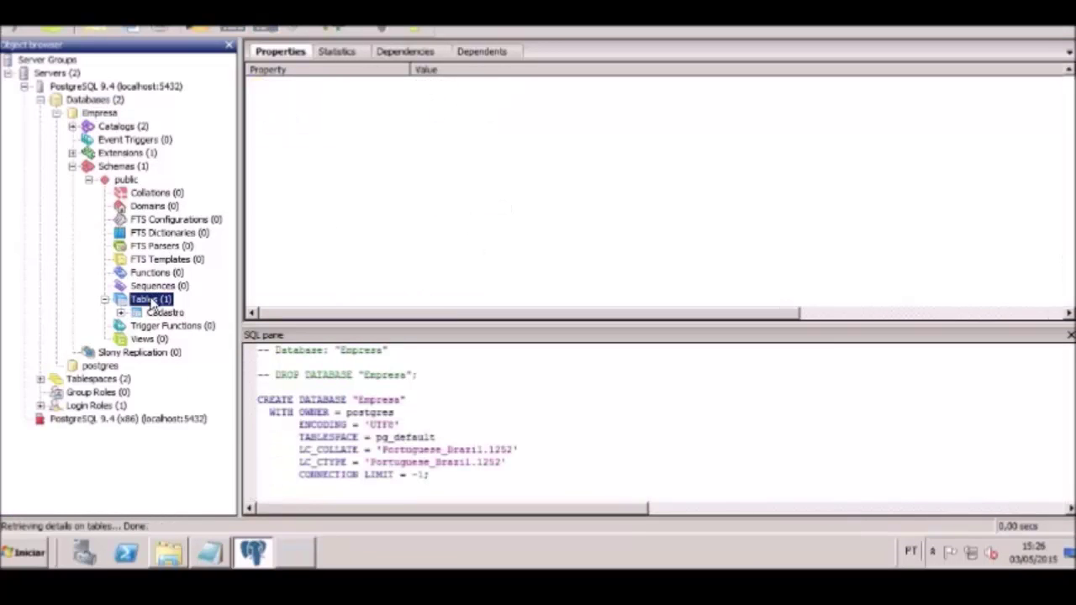
left_click(155, 313)
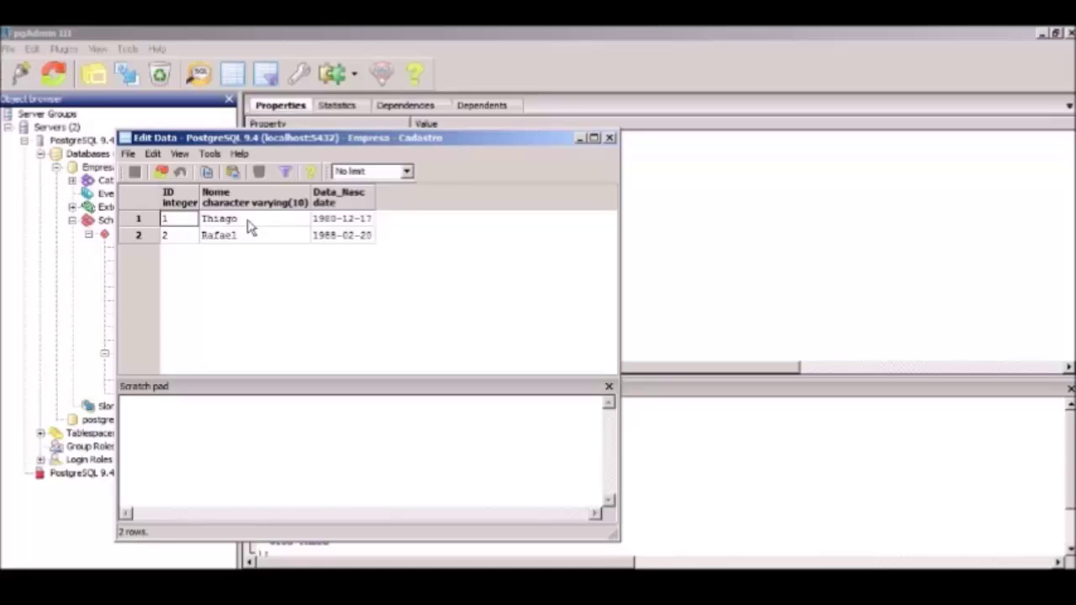
Close the Cadastro data view and drop the Empresa database, confirming with Sim
left_click(609, 138)
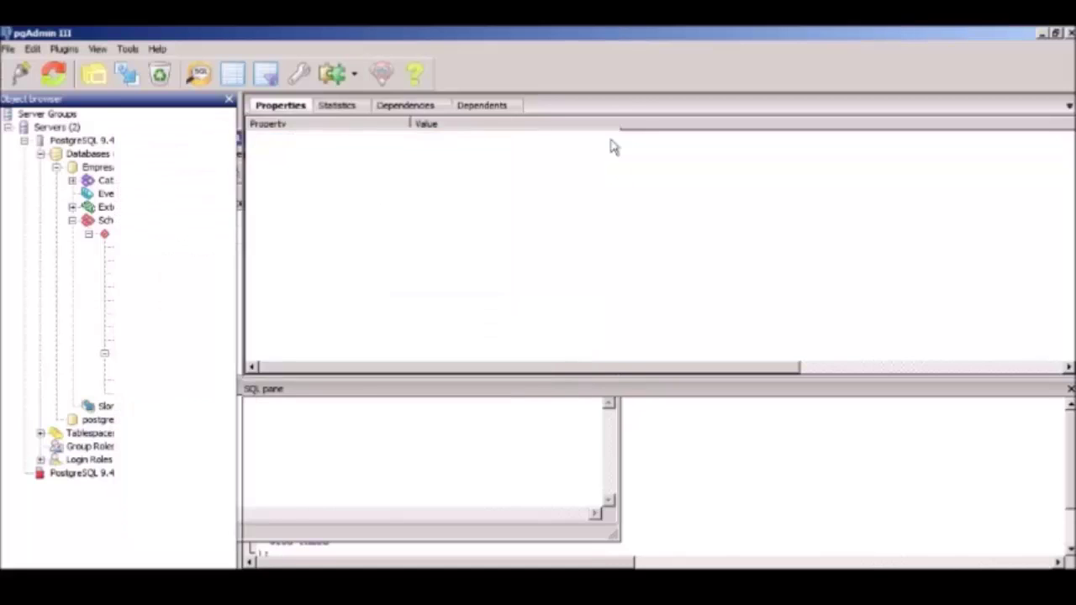
left_click(94, 170)
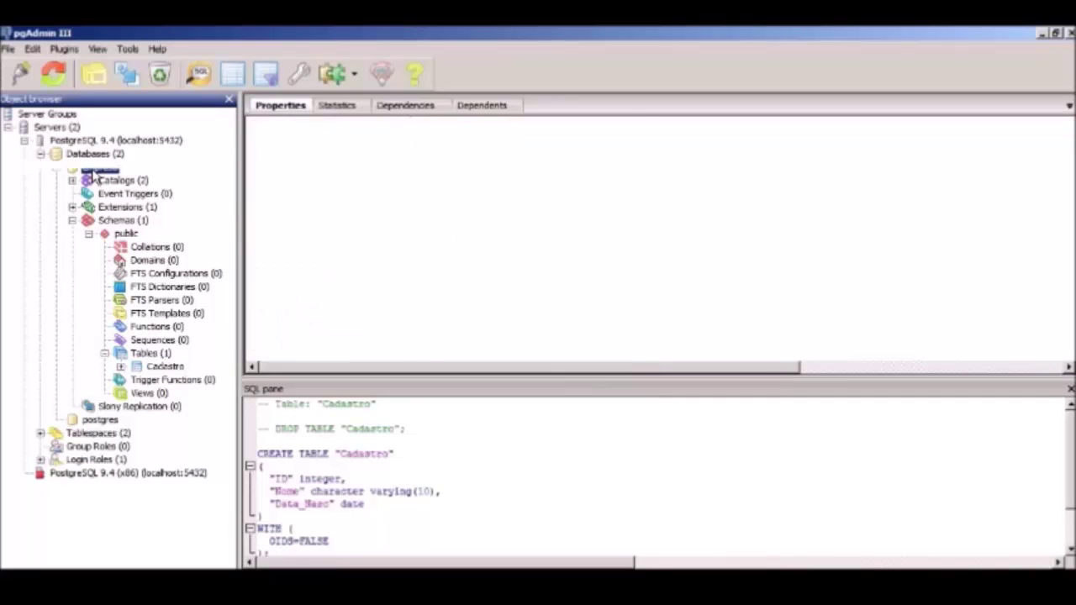
right_click(95, 171)
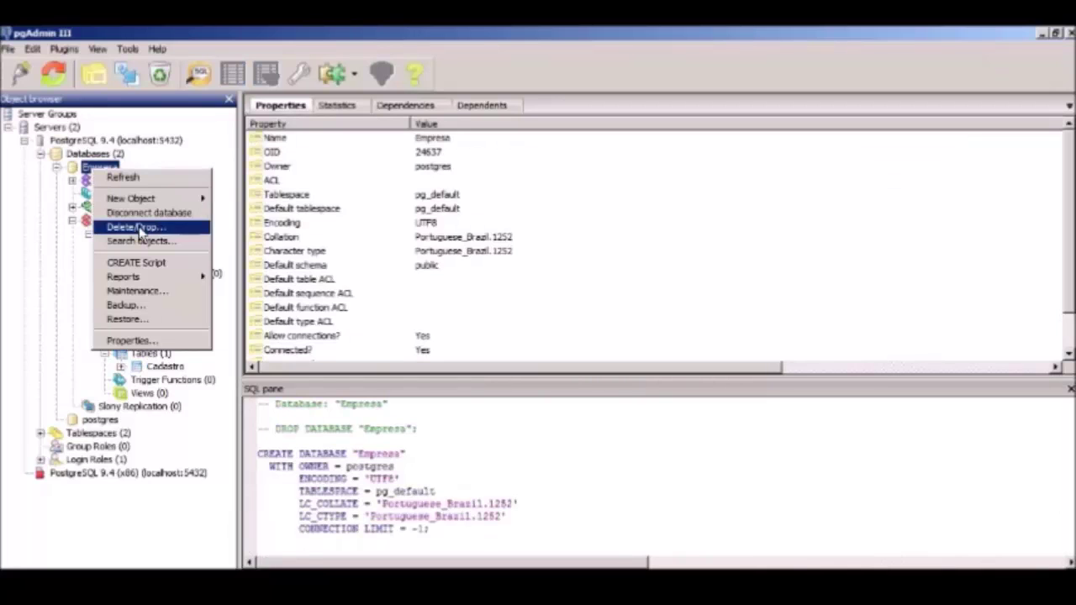
left_click(140, 228)
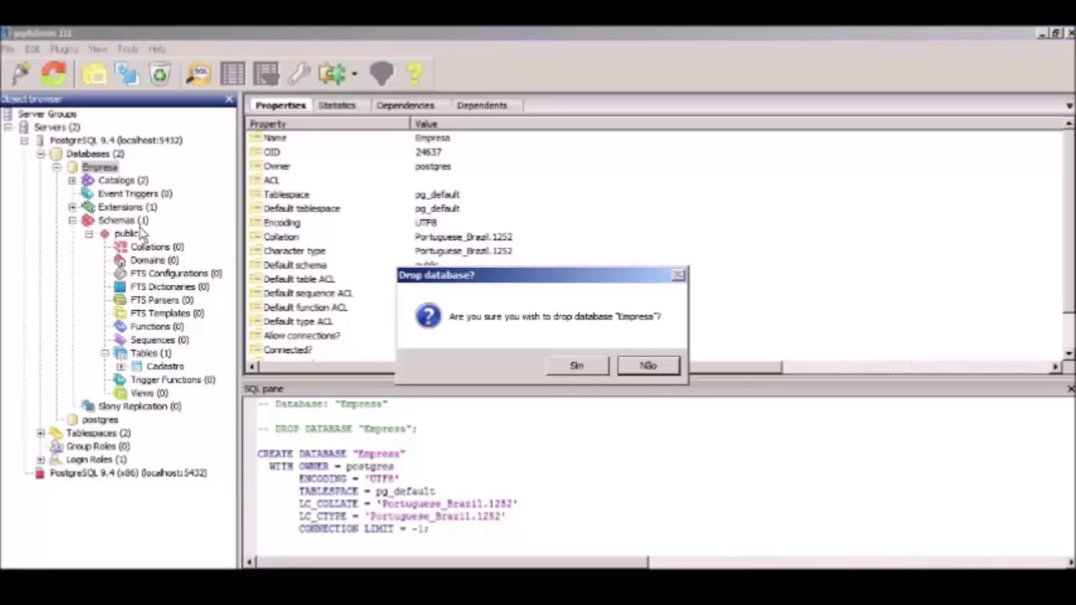
left_click(562, 369)
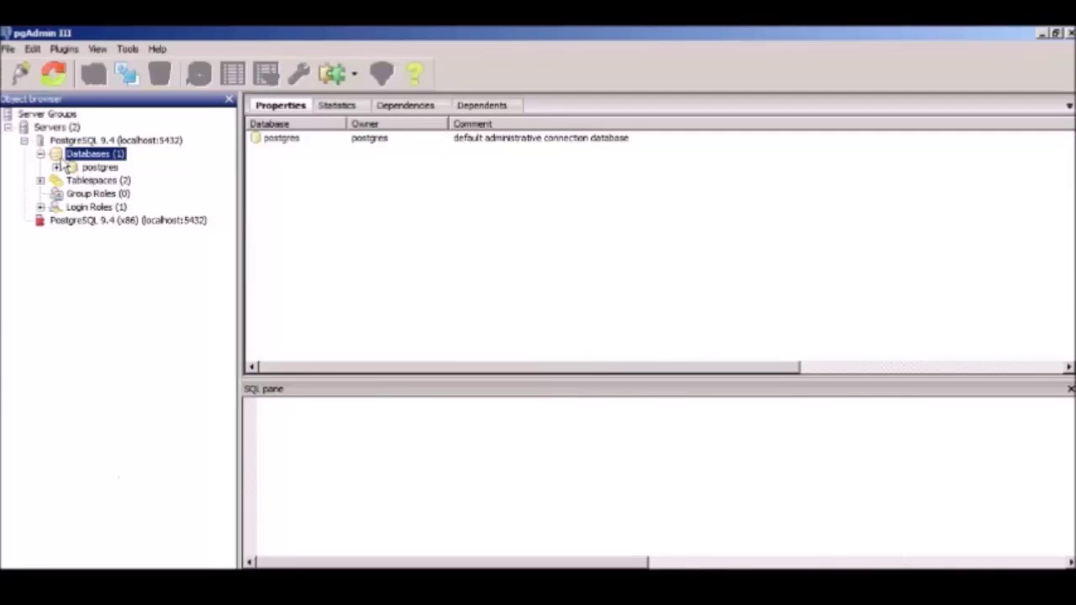
Refresh the database list, select postgres, and minimize pgAdmin III
left_click(41, 155)
left_click(40, 155)
left_click(97, 168)
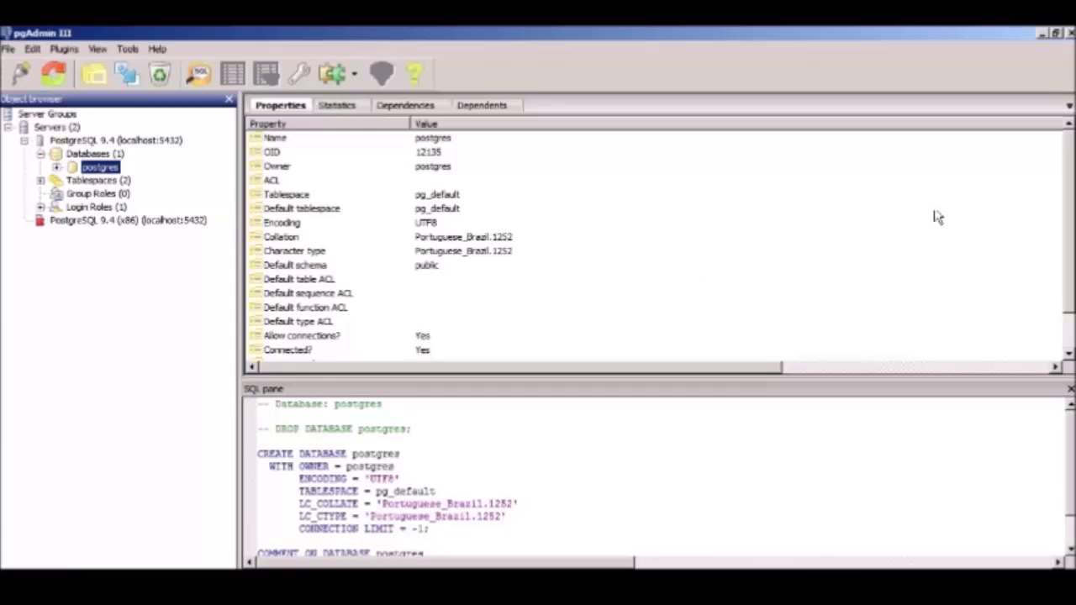
left_click(1042, 33)
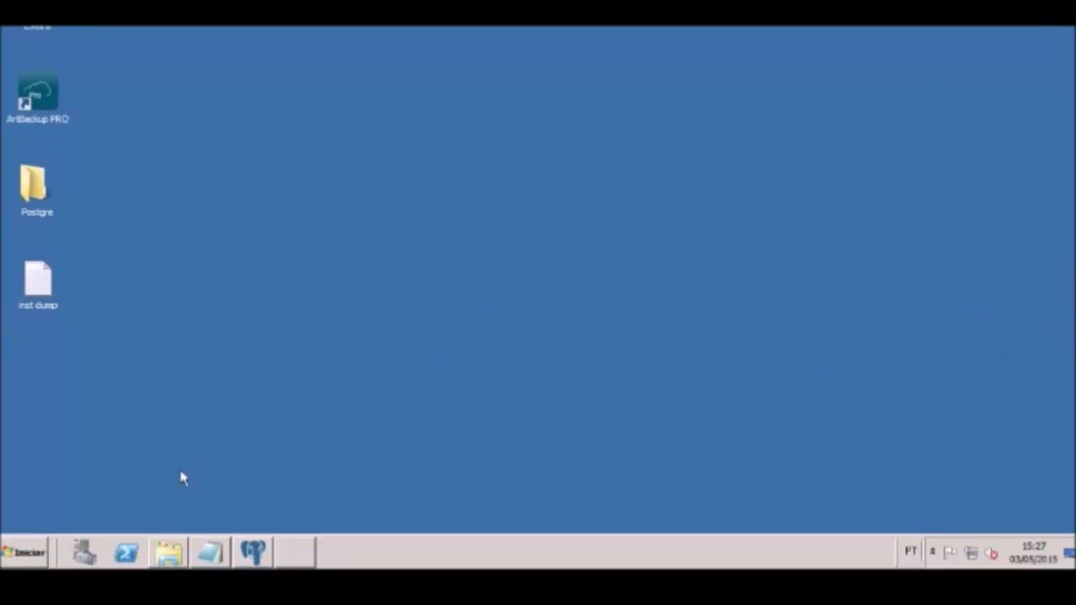
Start a dump_postgre restore with C:\ ticked, choosing Altera local to restore to an alternate location
left_click(308, 552)
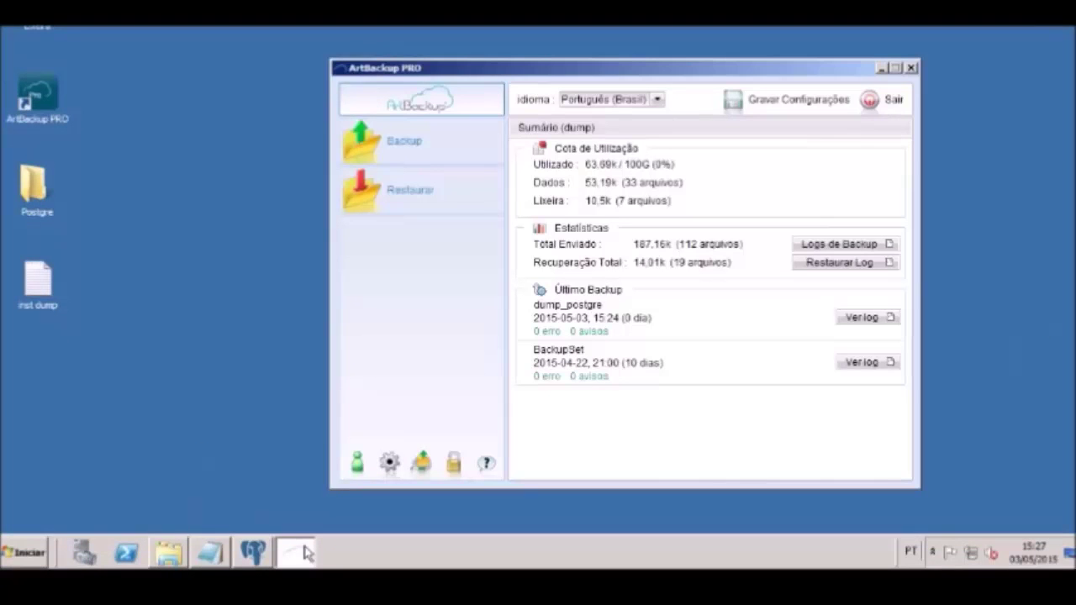
left_click(421, 192)
left_click(385, 141)
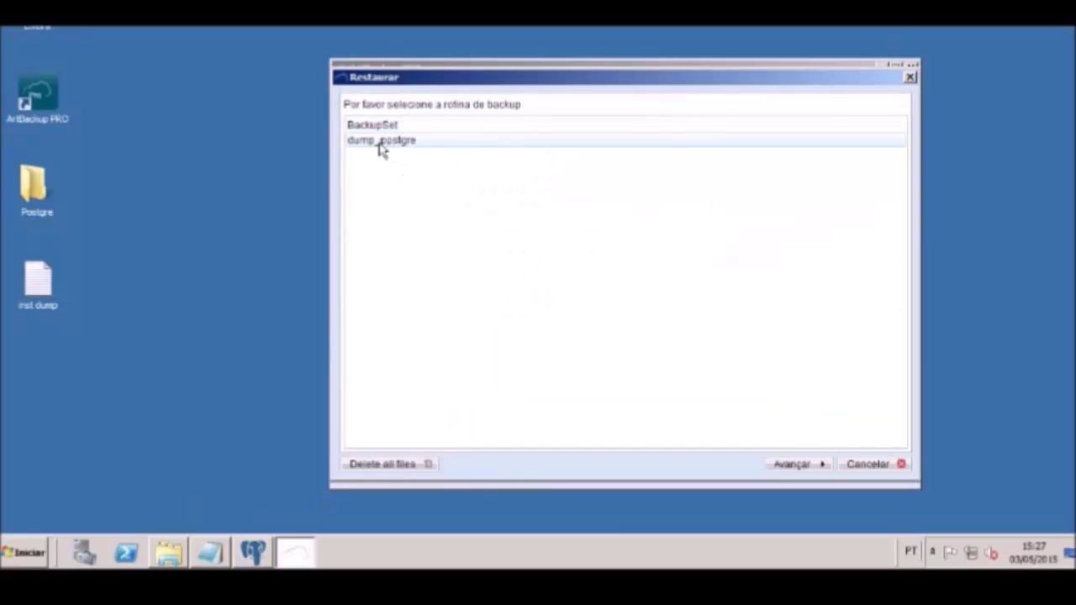
left_click(791, 467)
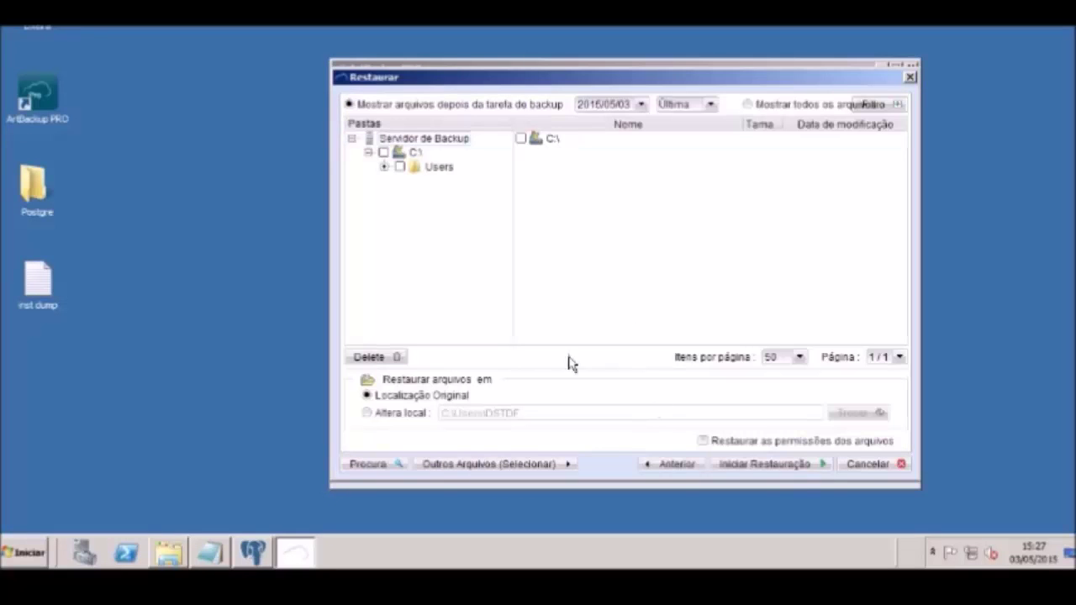
left_click(383, 152)
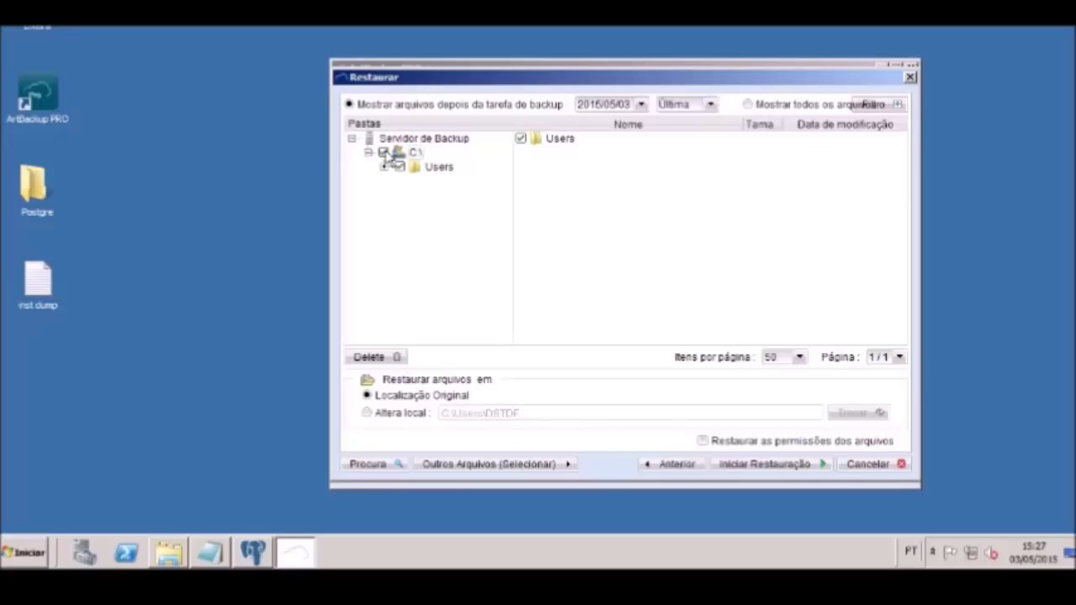
left_click(367, 413)
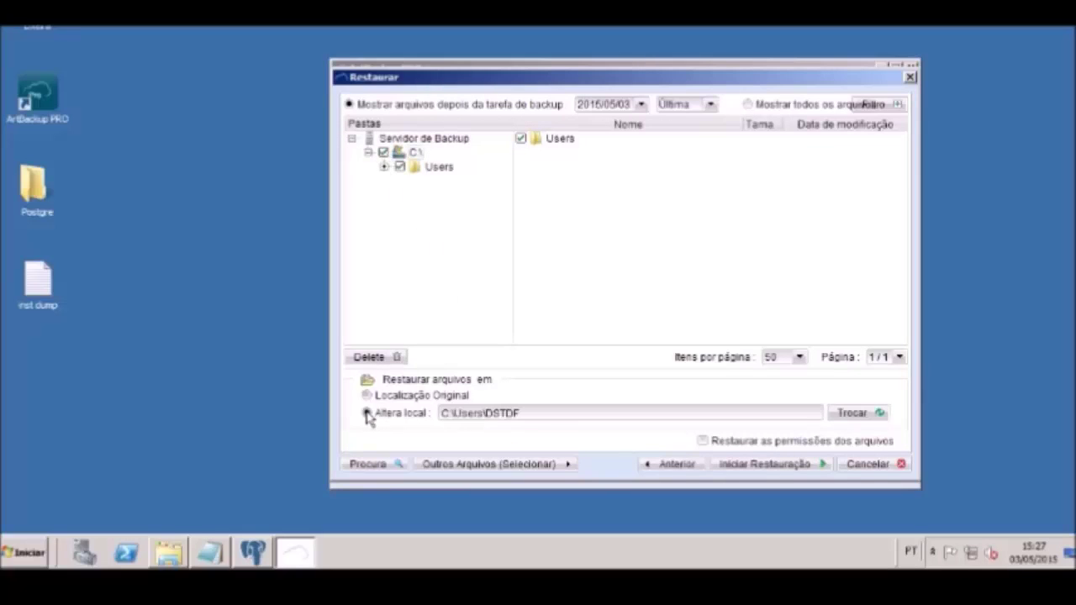
left_click(853, 413)
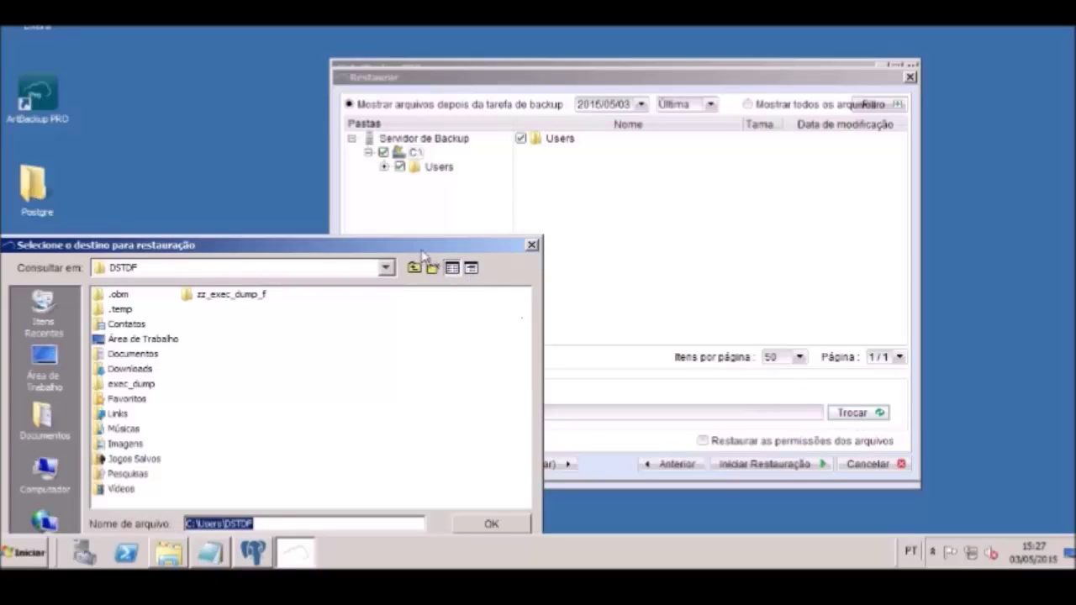
Restore the dump_postgre files into Documents\DUMP, then bring up that folder in Explorer
left_click_drag(419, 246, 670, 135)
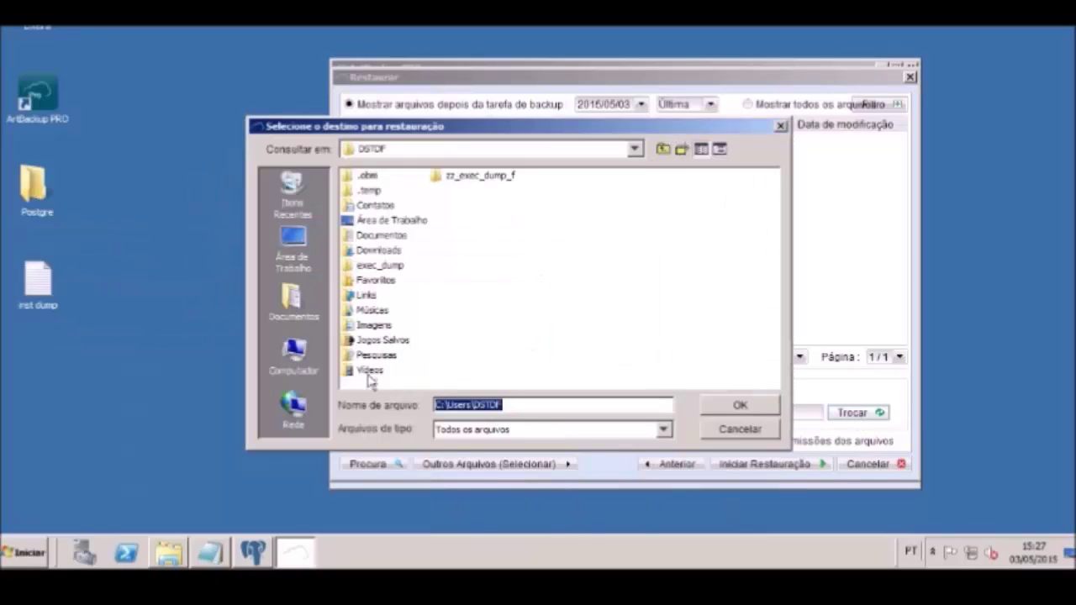
left_click(292, 299)
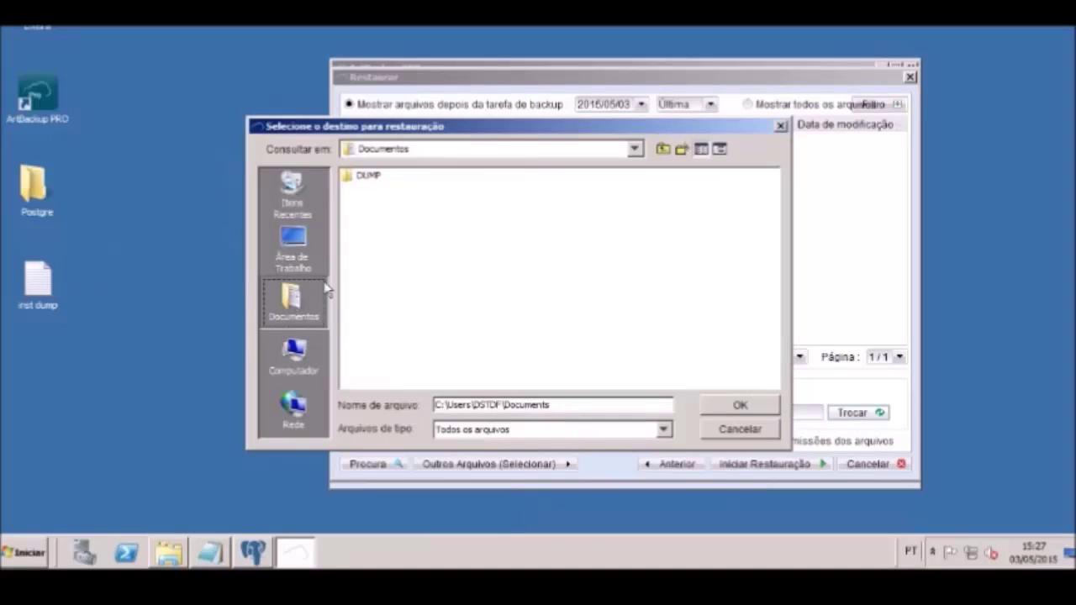
double_click(375, 182)
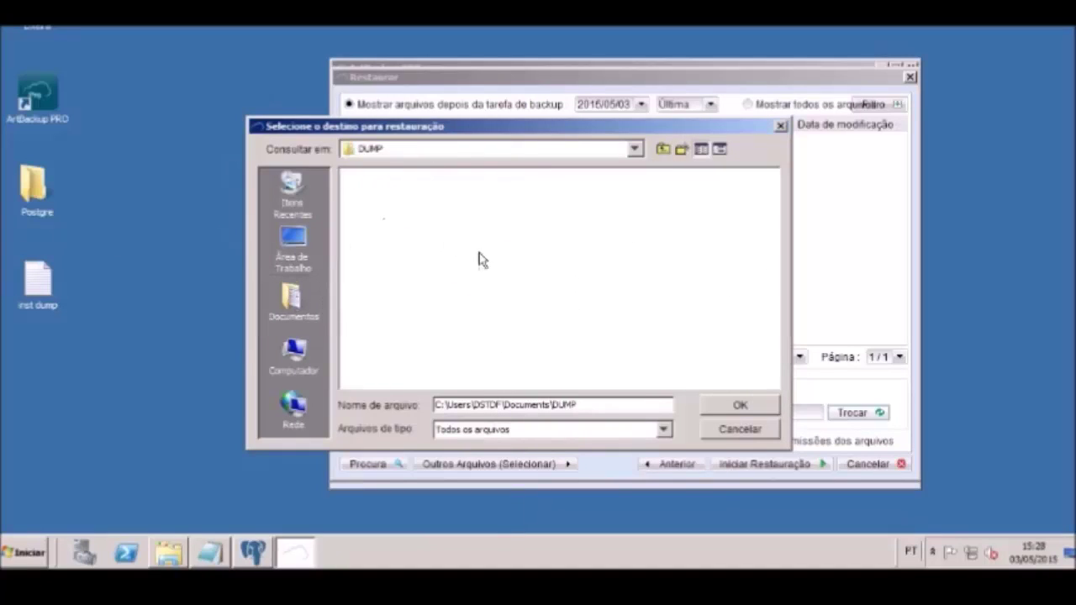
left_click(728, 407)
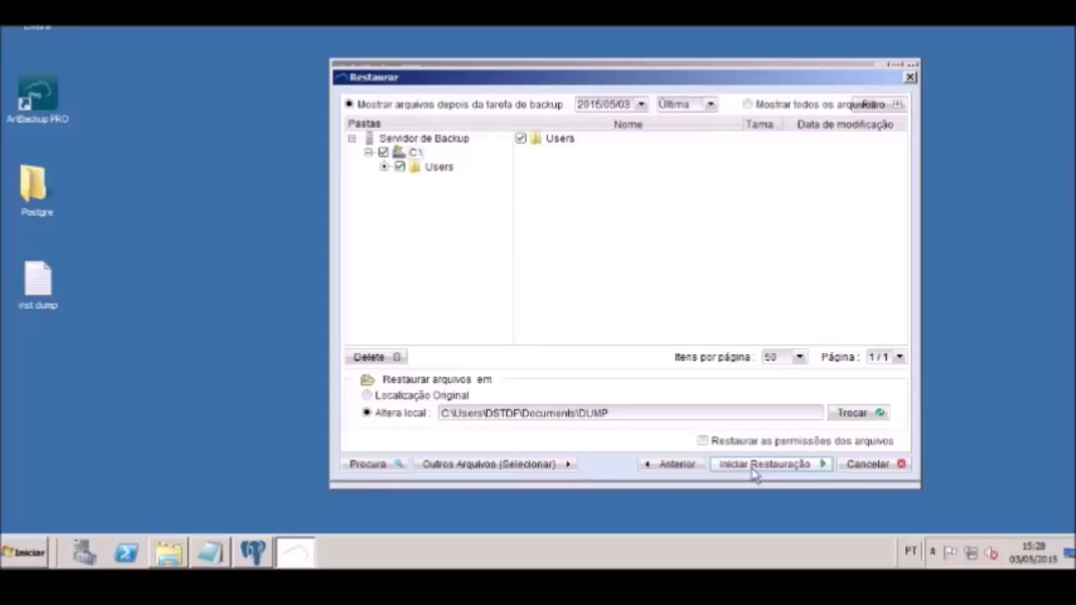
left_click(753, 470)
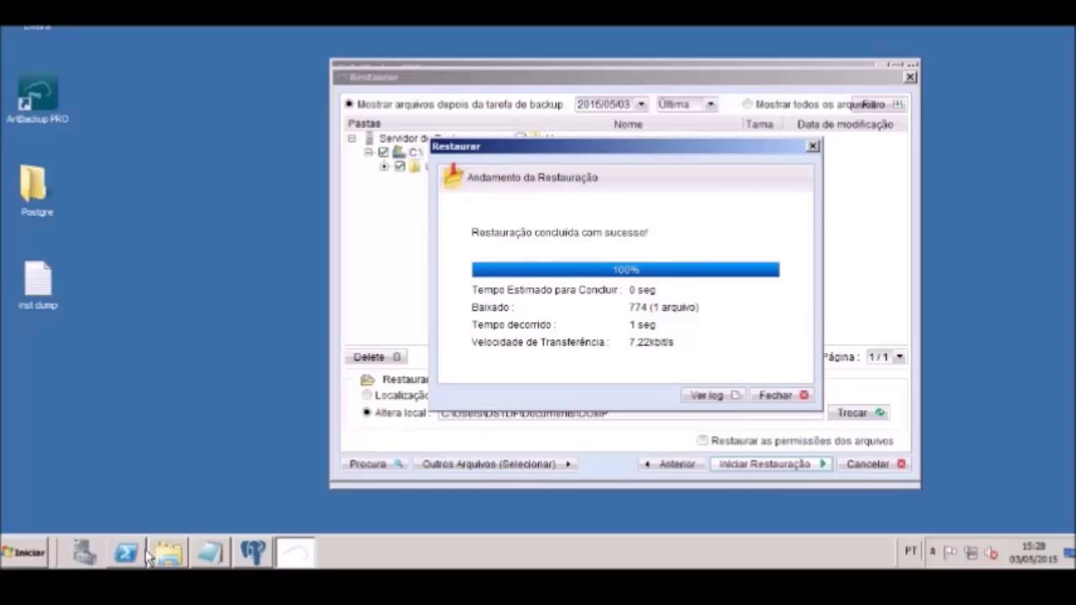
left_click(173, 560)
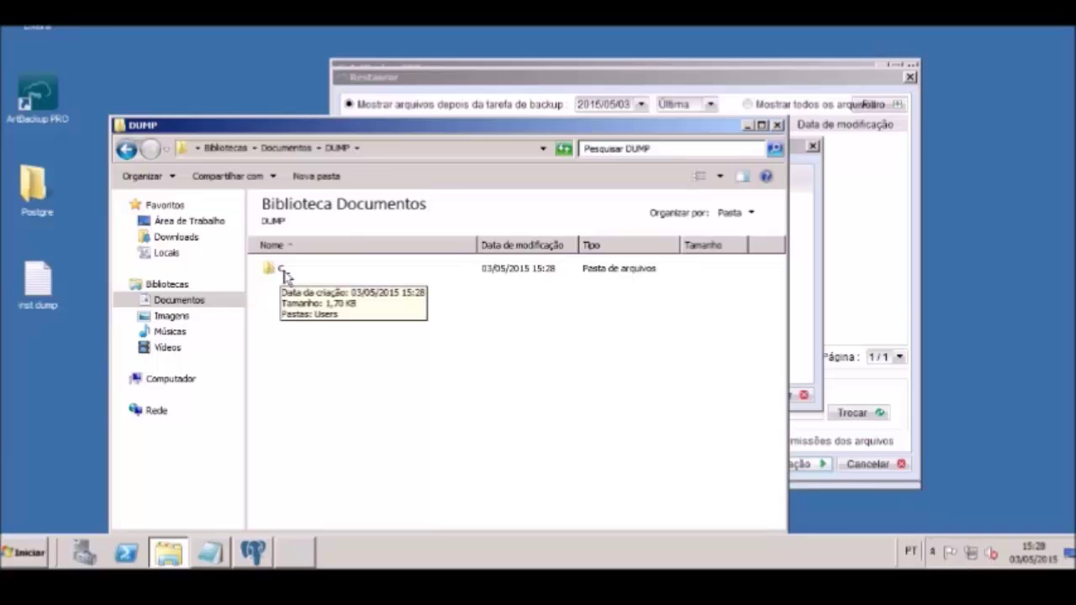
Browse C_ > Users > profile > Documents > DUMP > Dumpfile to confirm Empresa_BKP.dump, then minimize Explorer
double_click(273, 271)
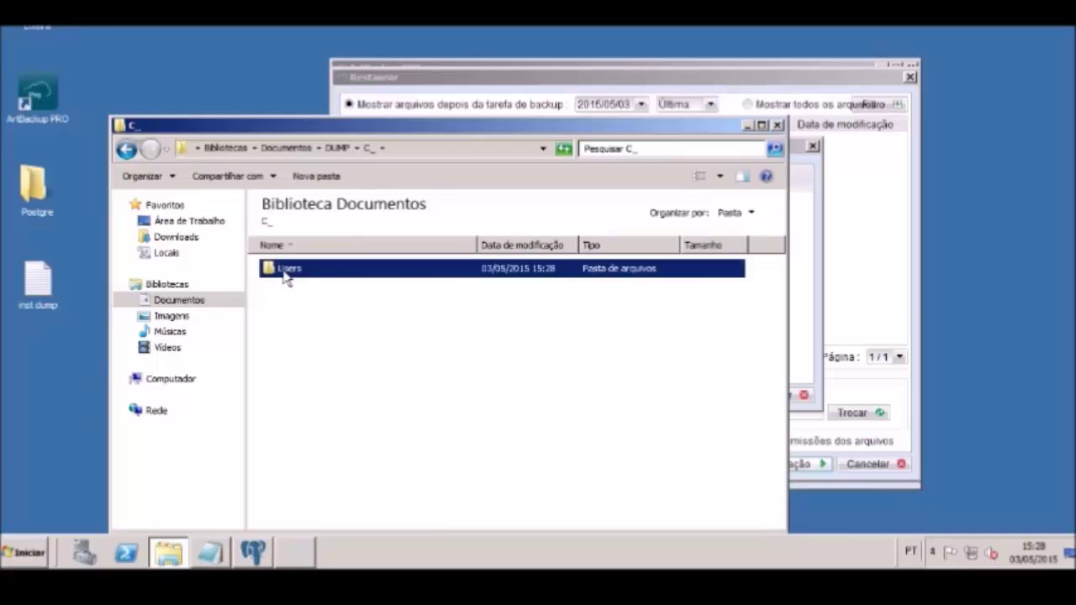
double_click(283, 272)
double_click(285, 273)
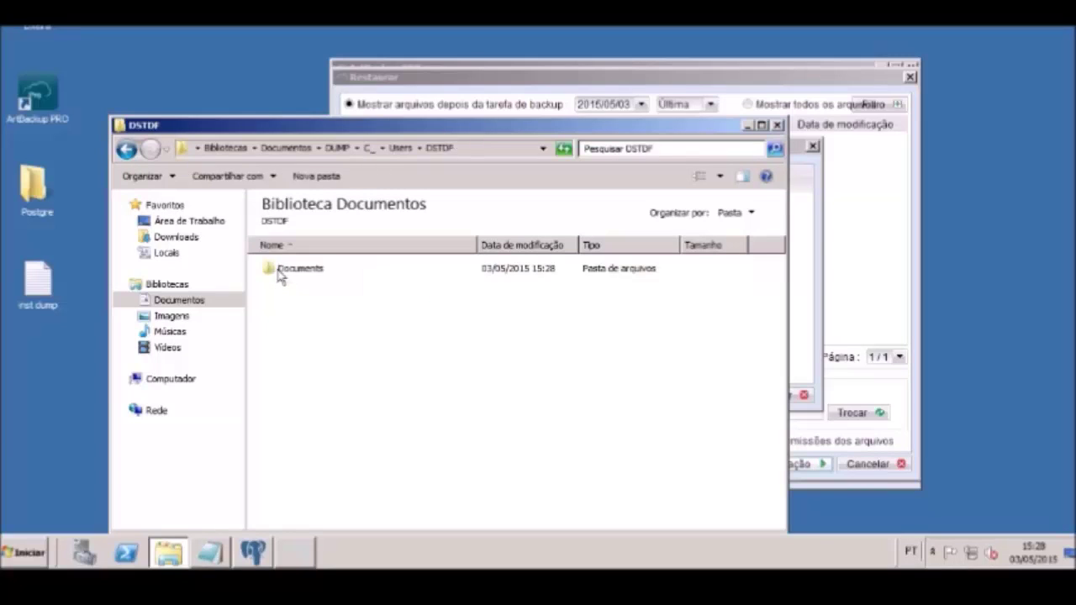
double_click(292, 271)
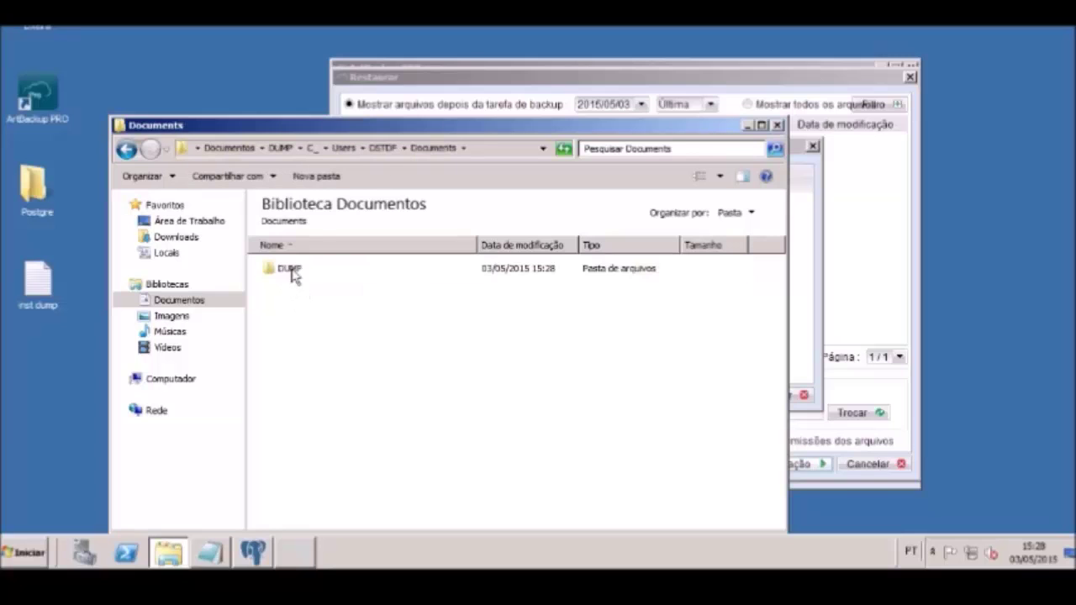
left_click(292, 270)
double_click(292, 271)
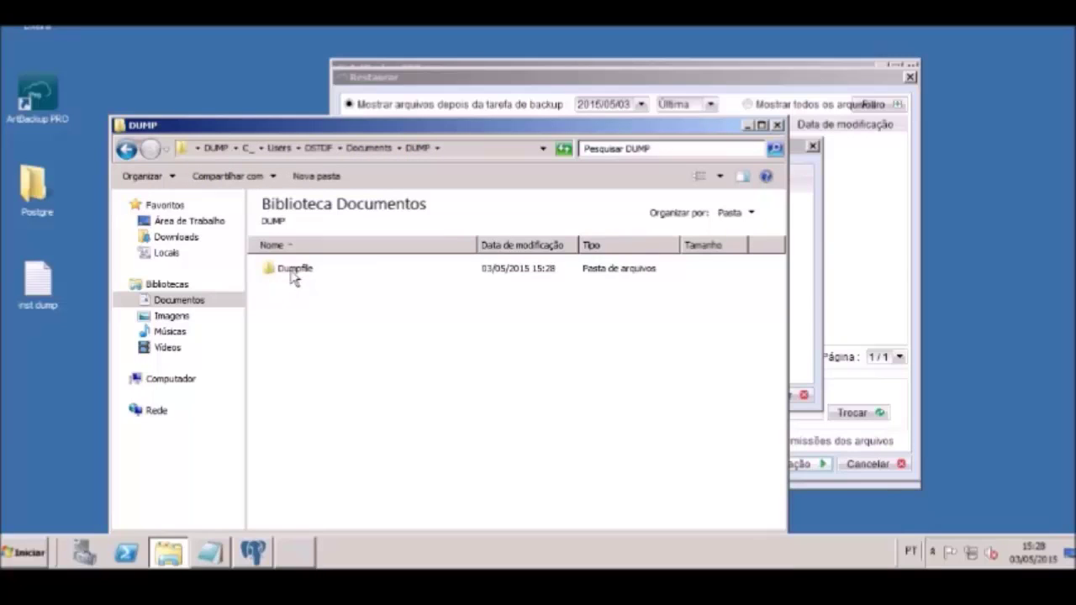
left_click(291, 270)
double_click(291, 273)
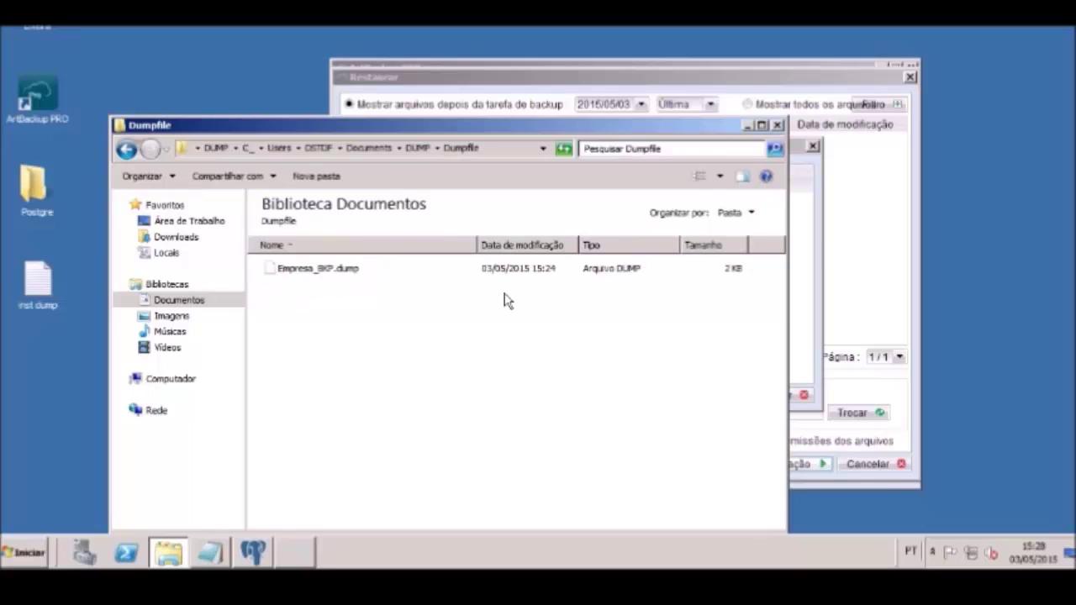
left_click(747, 126)
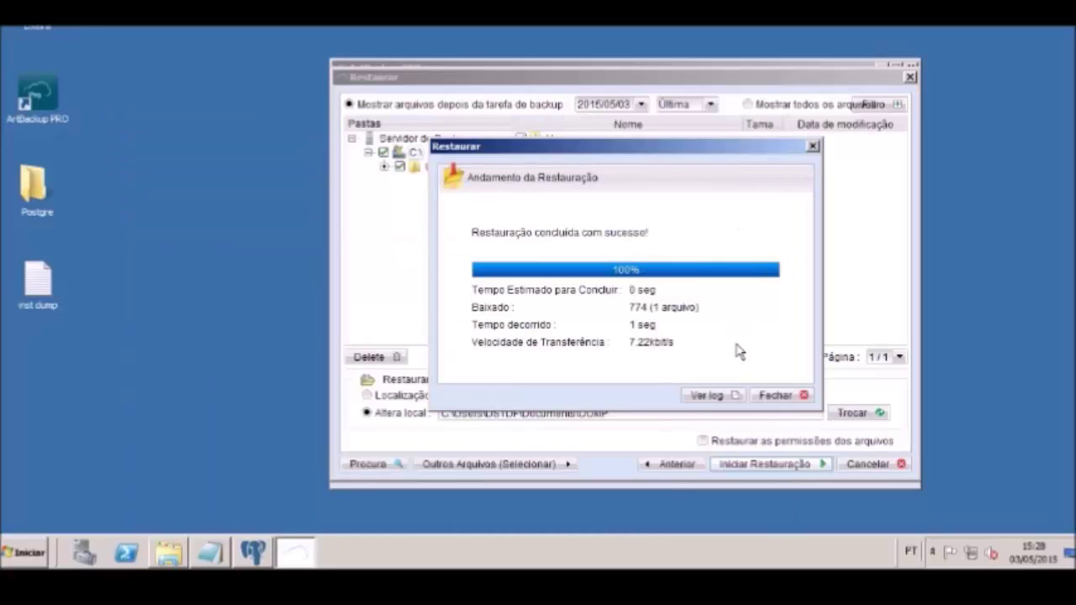
Close the restore progress window and the Restaurar wizard, then minimize ArtBackup PRO
left_click(774, 395)
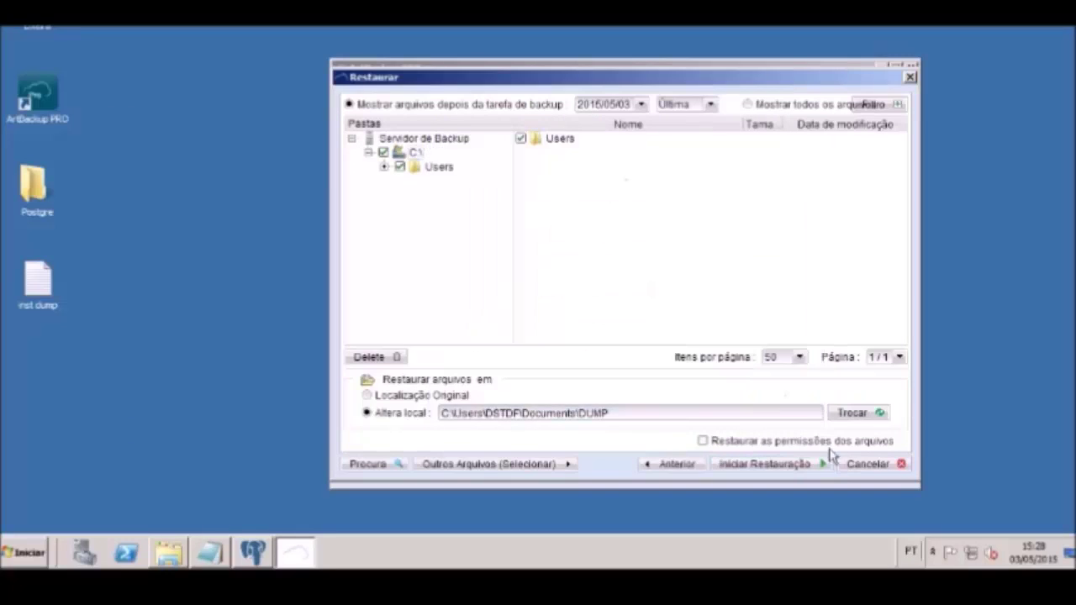
left_click(869, 465)
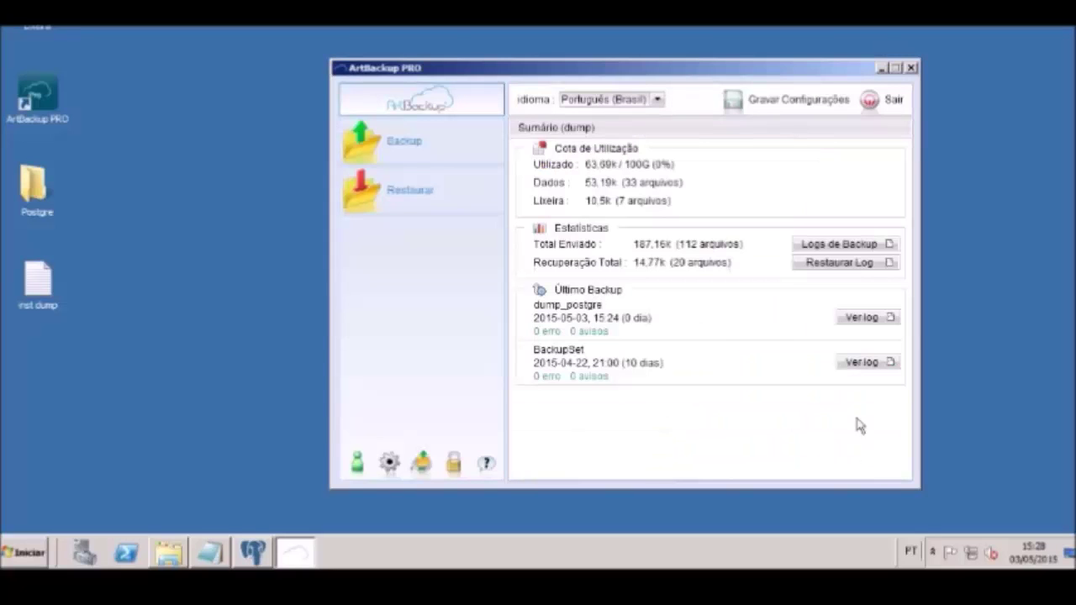
left_click(881, 67)
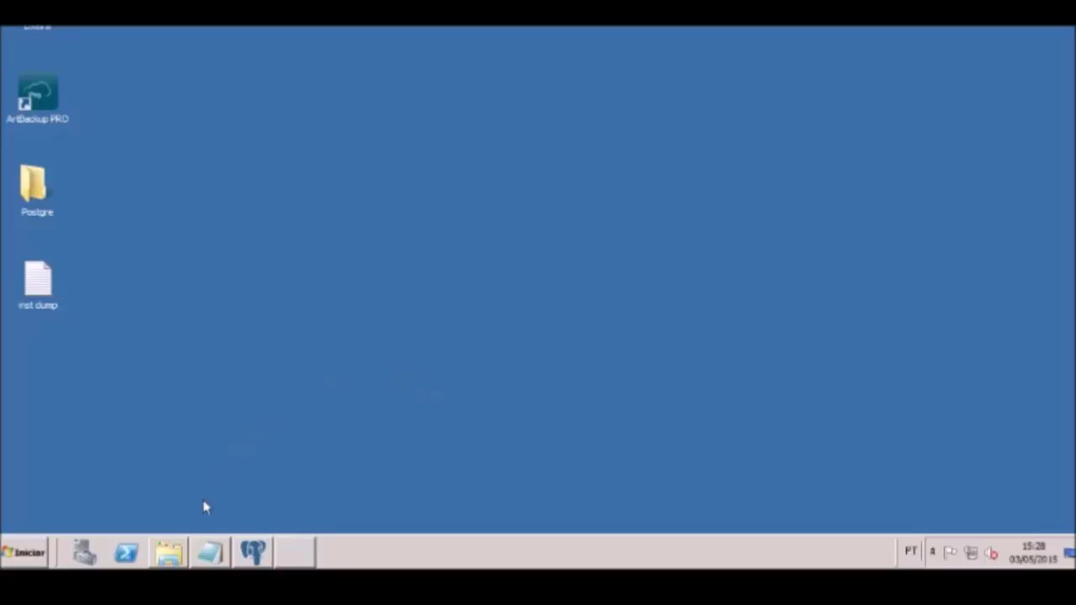
Open Disco Local (C:) > Usuários > user folder > exec_dump and run the recup_postgre script
left_click(165, 557)
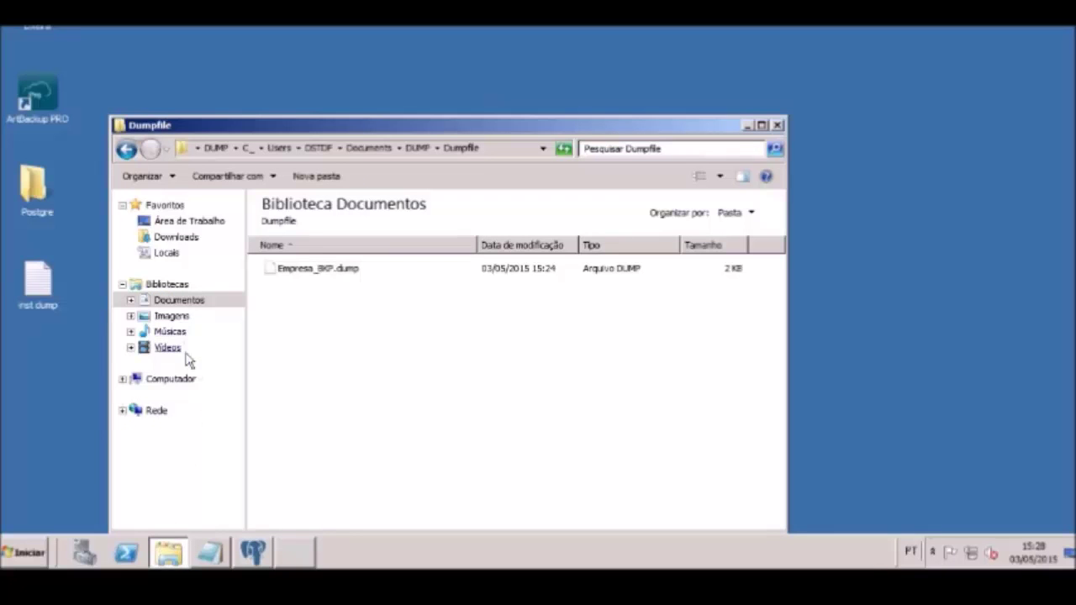
left_click(190, 379)
double_click(323, 234)
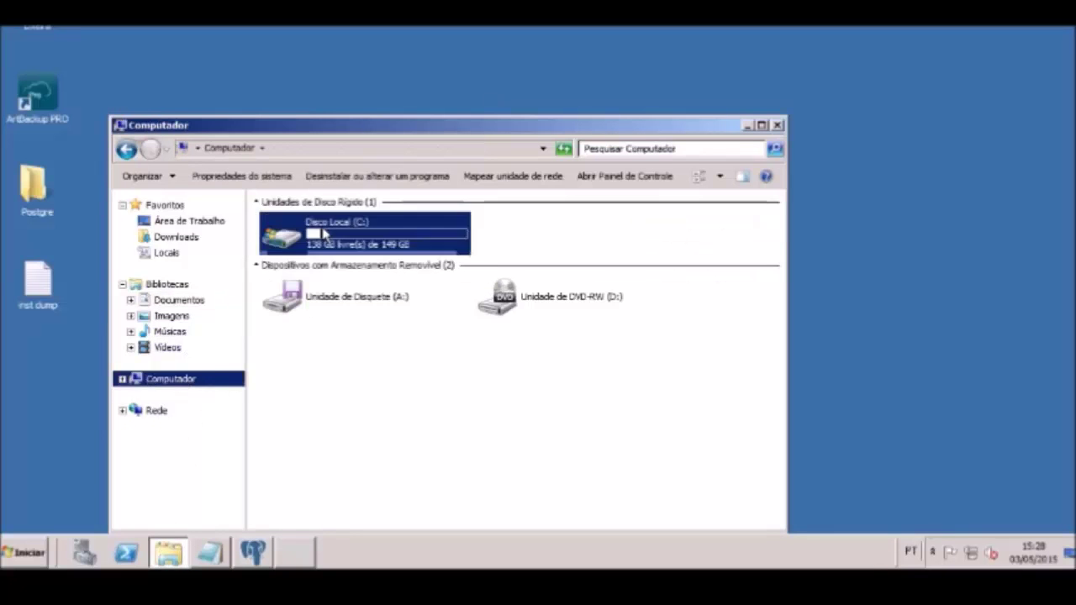
double_click(303, 333)
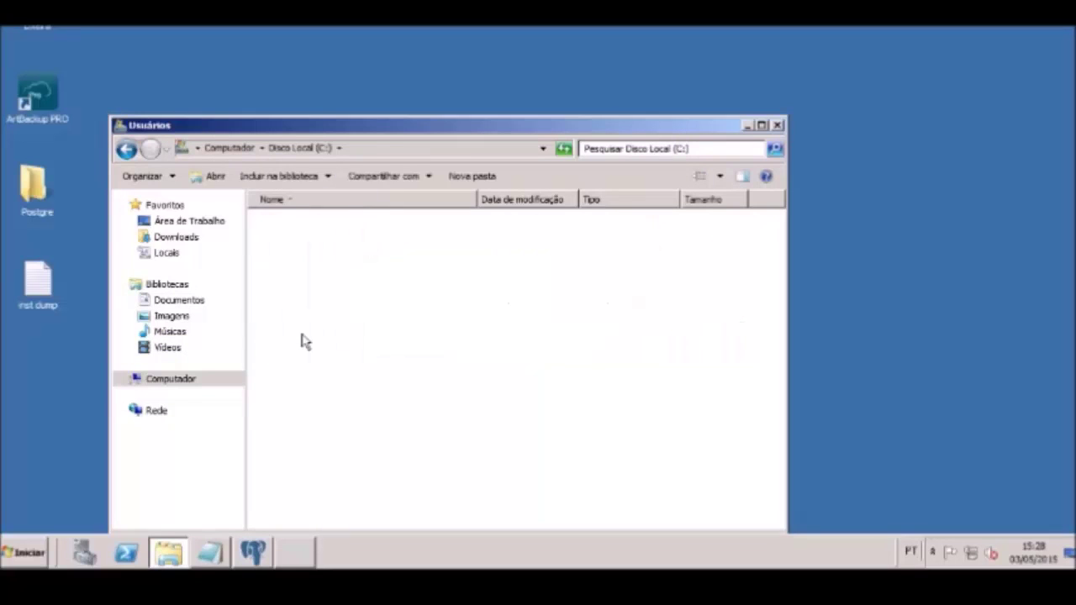
double_click(290, 241)
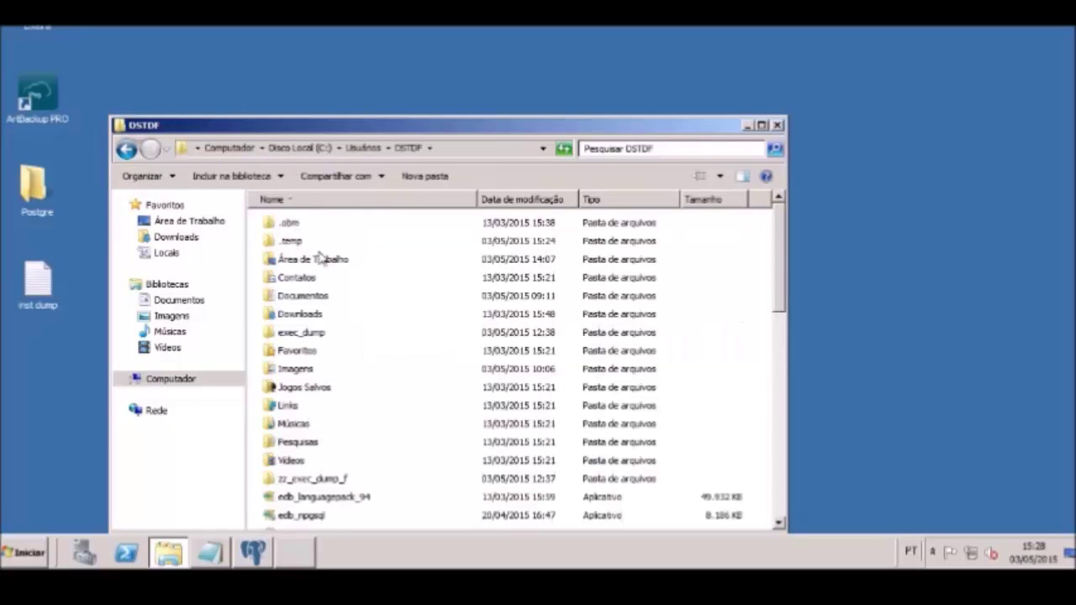
double_click(298, 333)
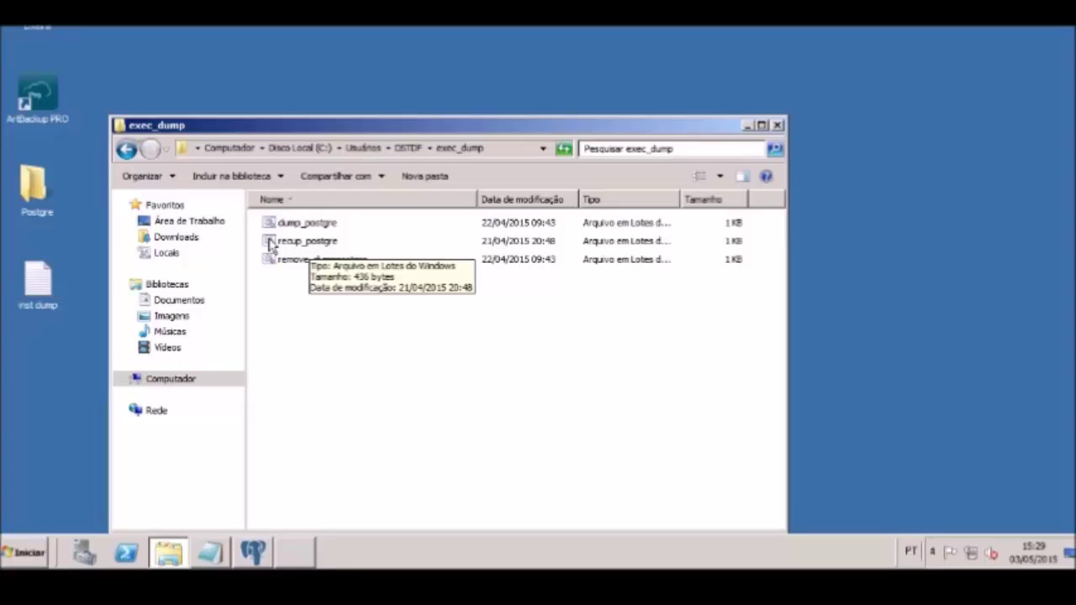
double_click(269, 243)
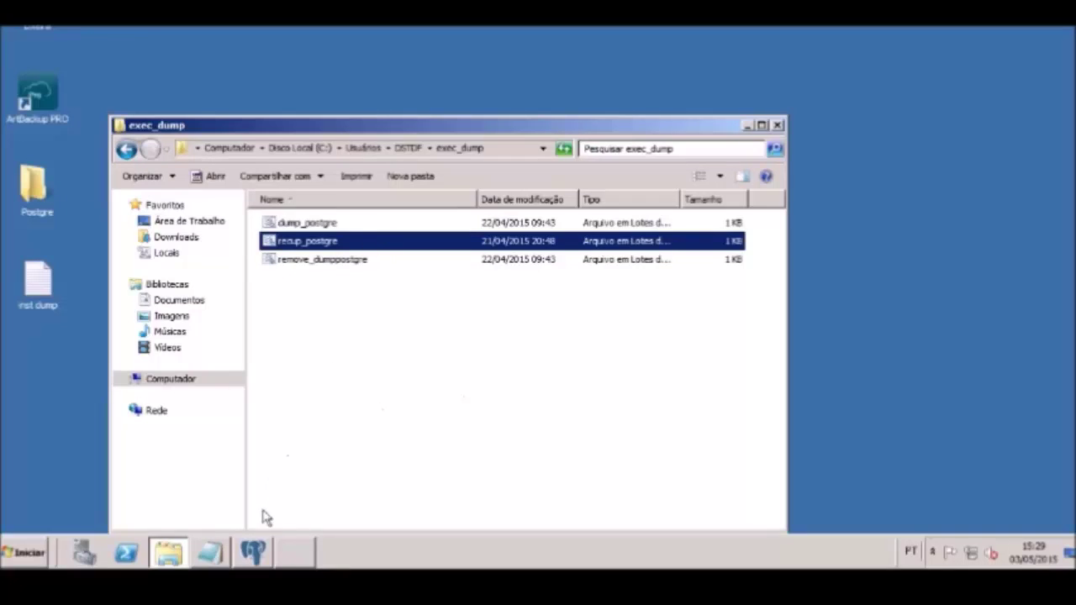
left_click(255, 553)
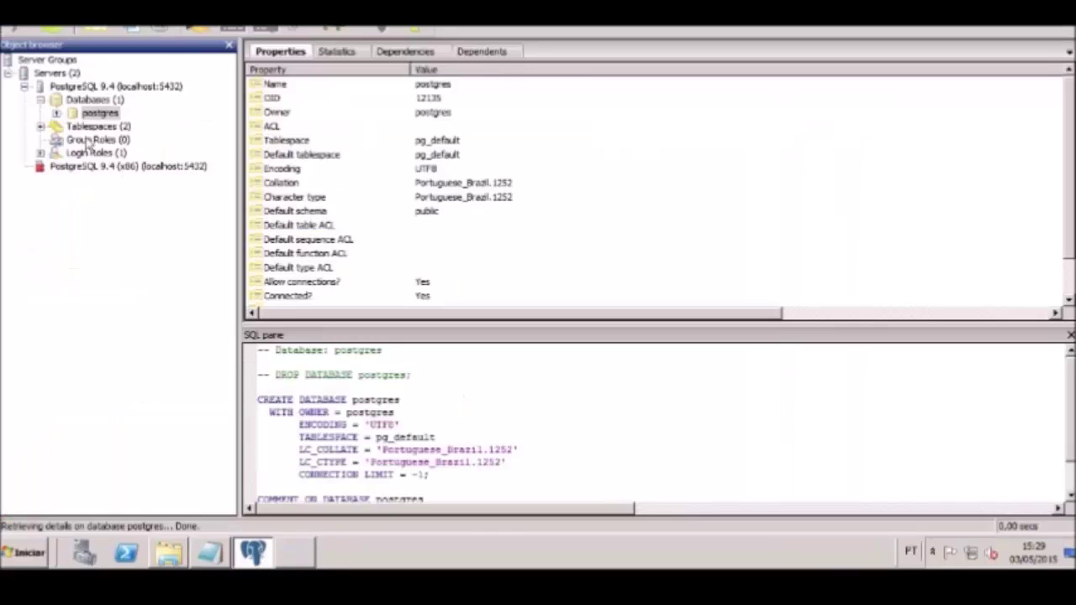
Disconnect from the PostgreSQL 9.4 server and reconnect to it with the server password
left_click(40, 100)
left_click(41, 100)
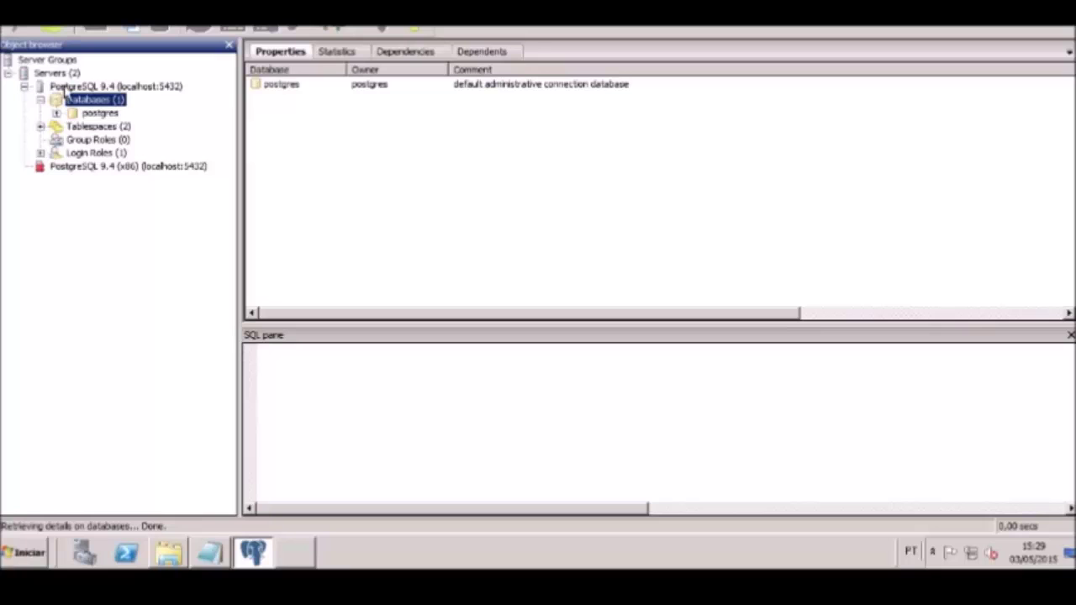
right_click(65, 88)
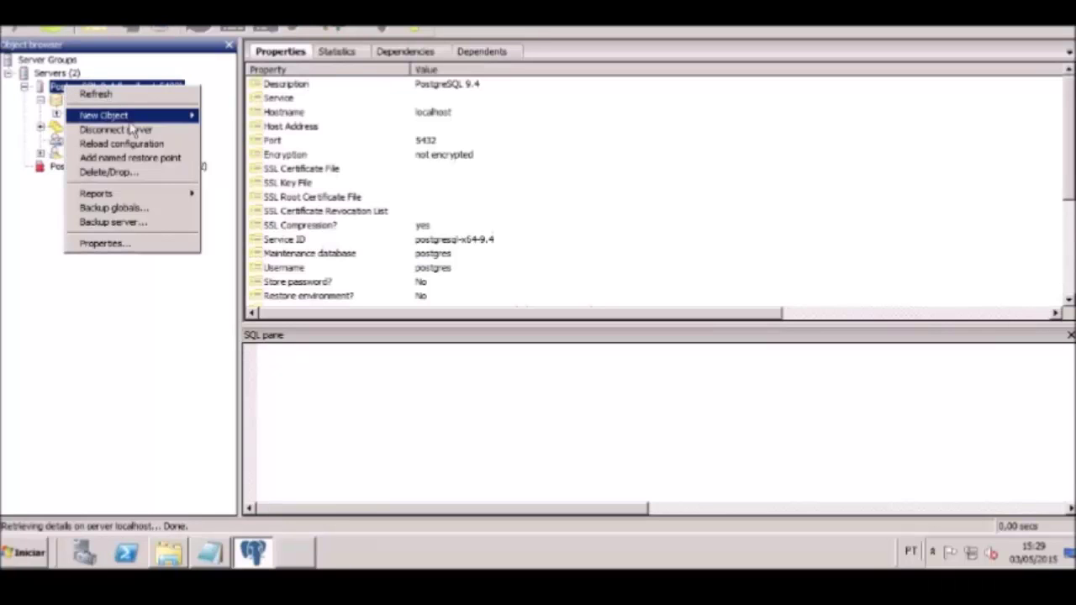
left_click(132, 130)
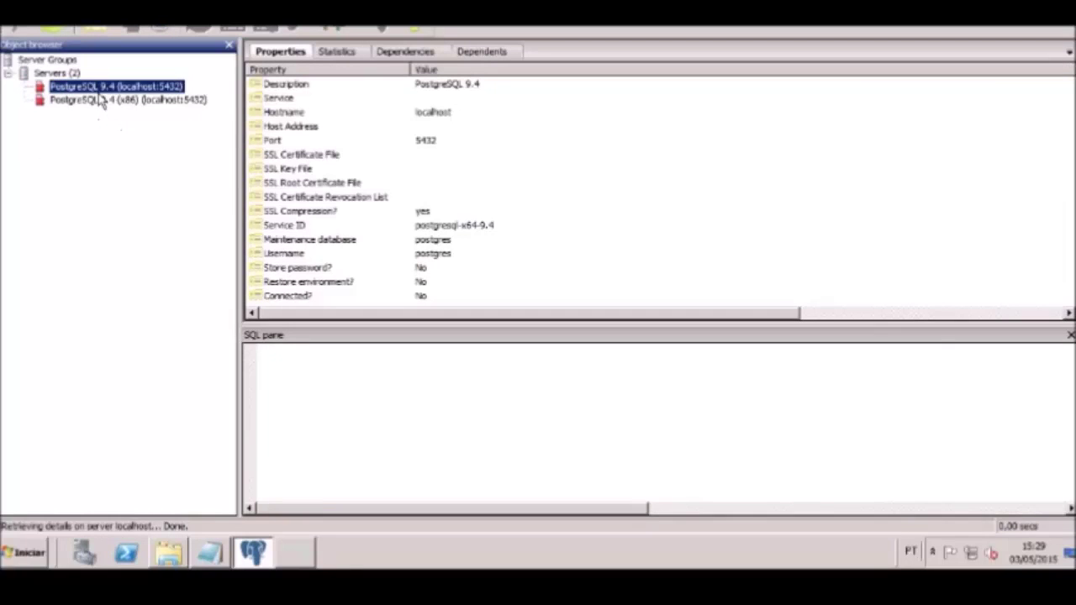
right_click(97, 87)
left_click(139, 124)
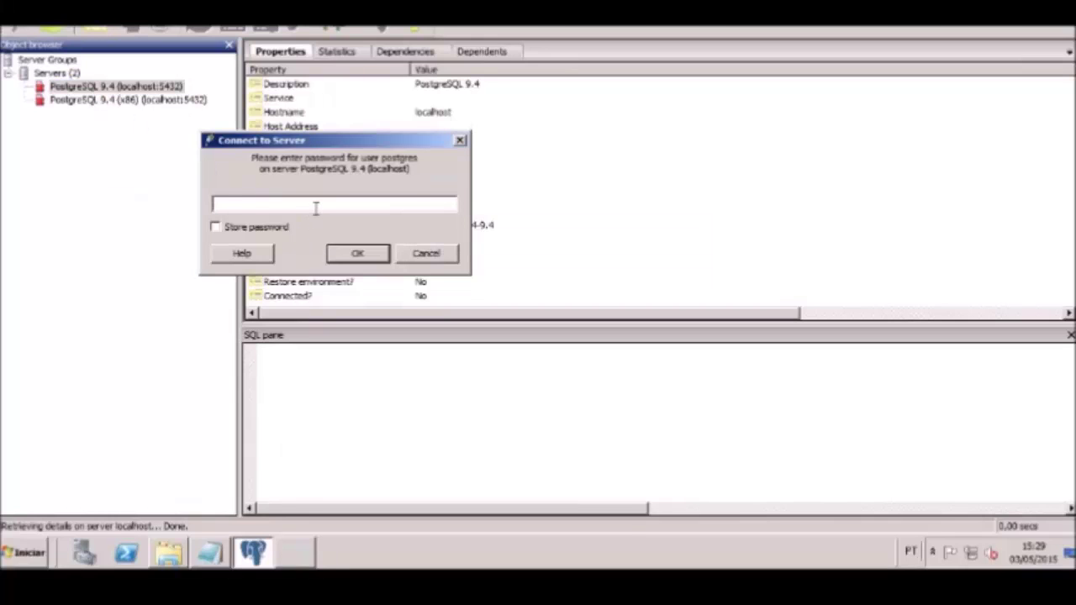
type("p")
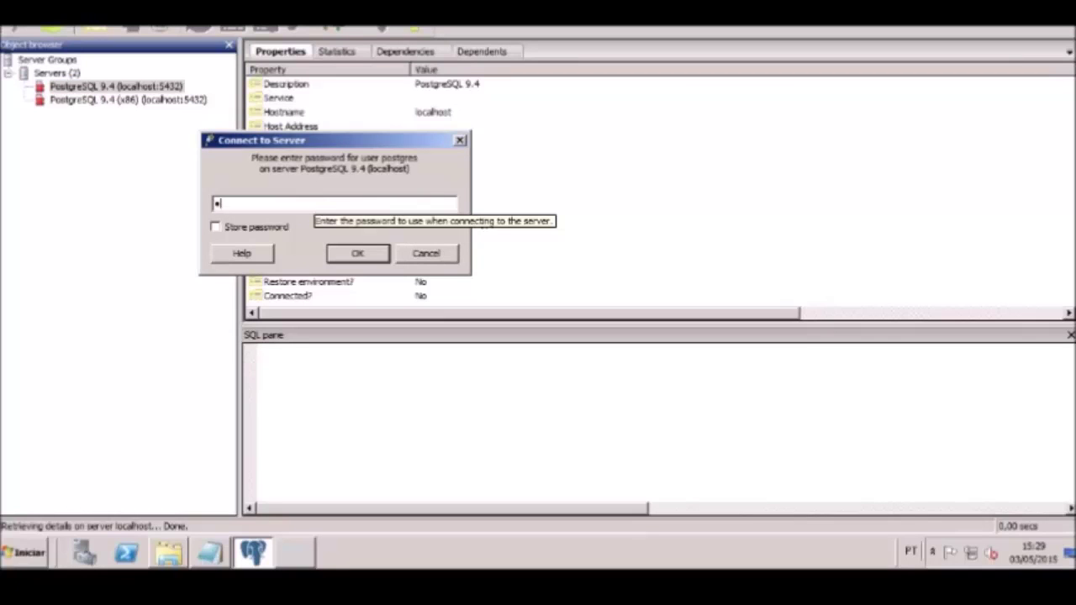
type("ostgresql123")
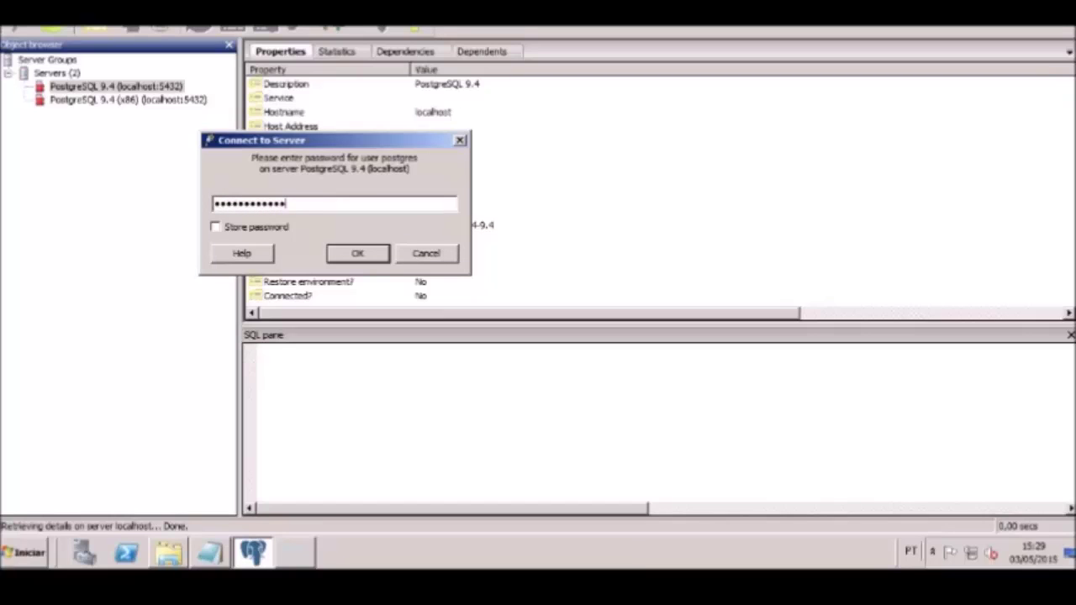
key("Return")
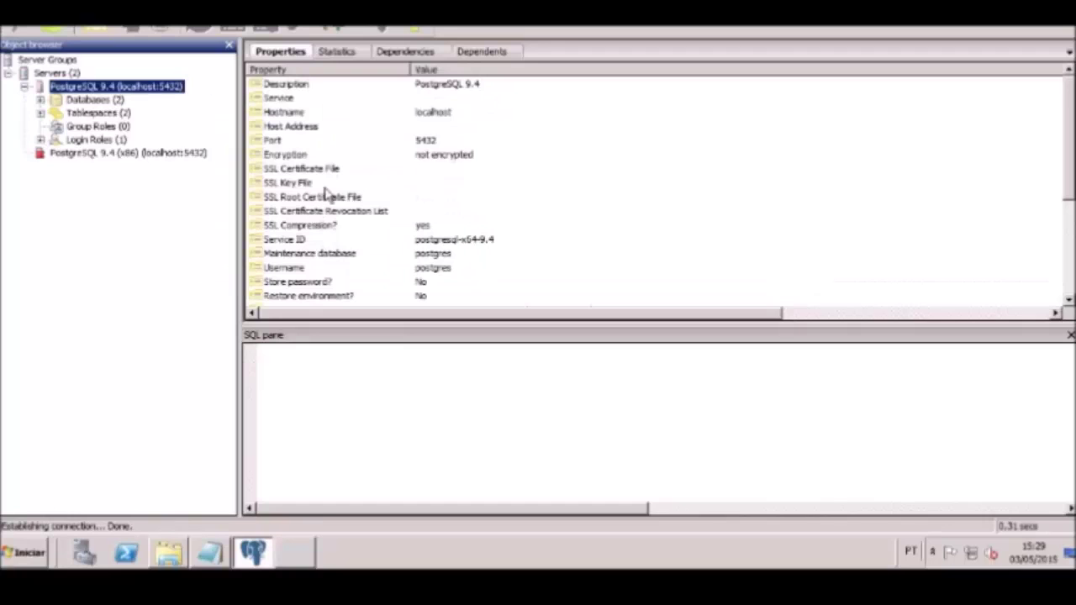
Expand Empresa > Schemas > public > Tables and select the Cadastro table
left_click(41, 100)
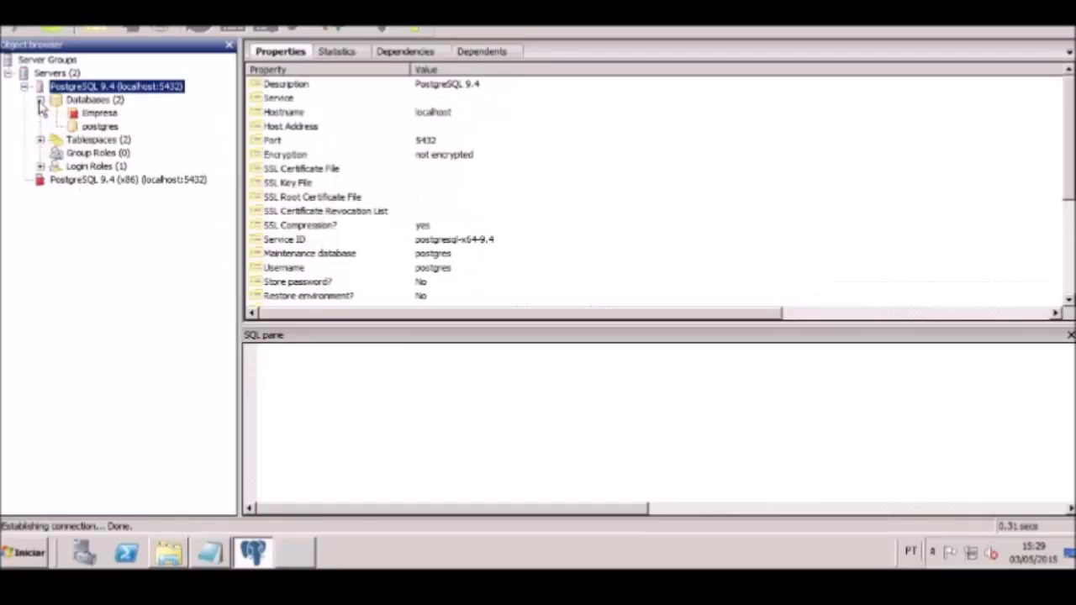
left_click(99, 114)
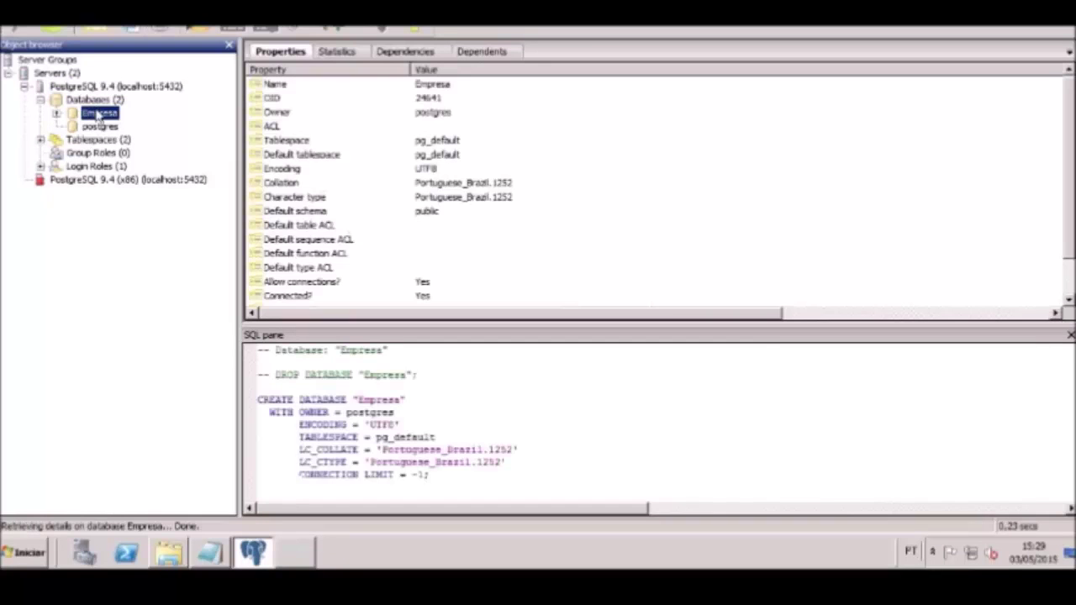
double_click(98, 115)
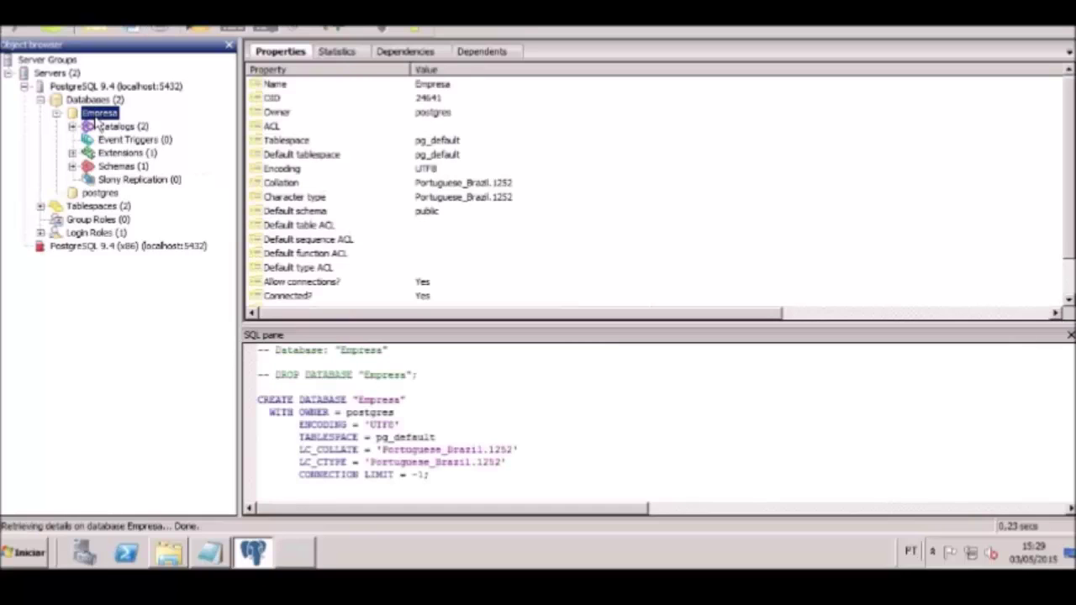
double_click(118, 167)
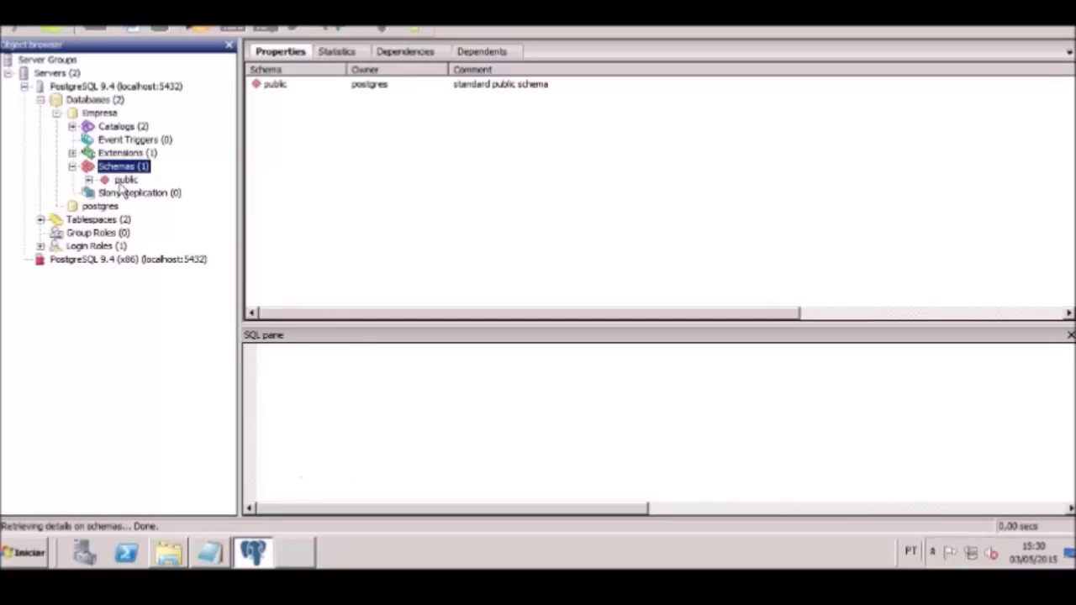
double_click(124, 179)
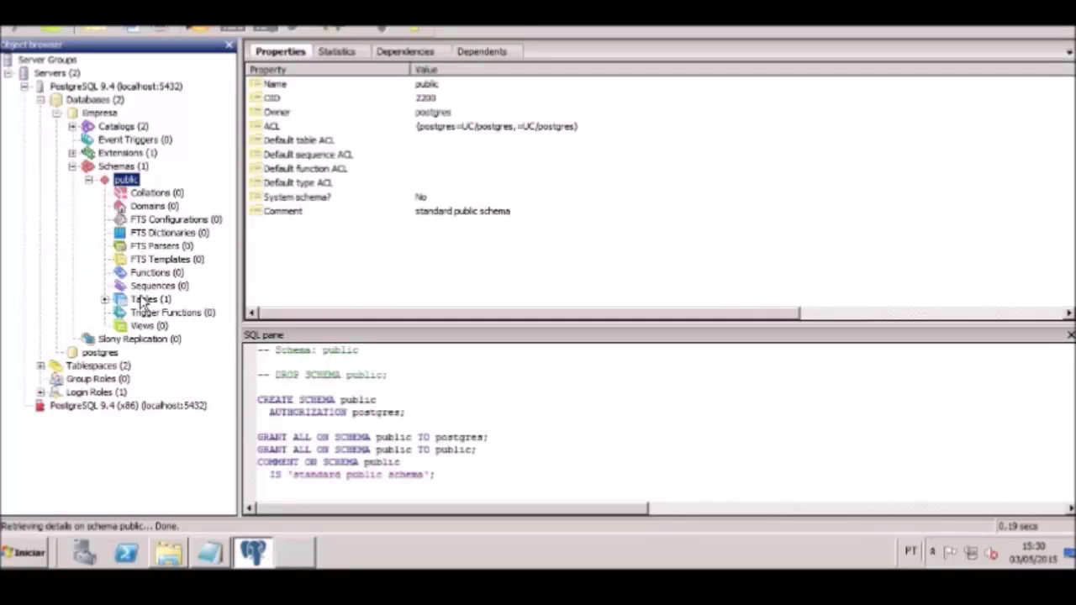
double_click(143, 299)
left_click(150, 313)
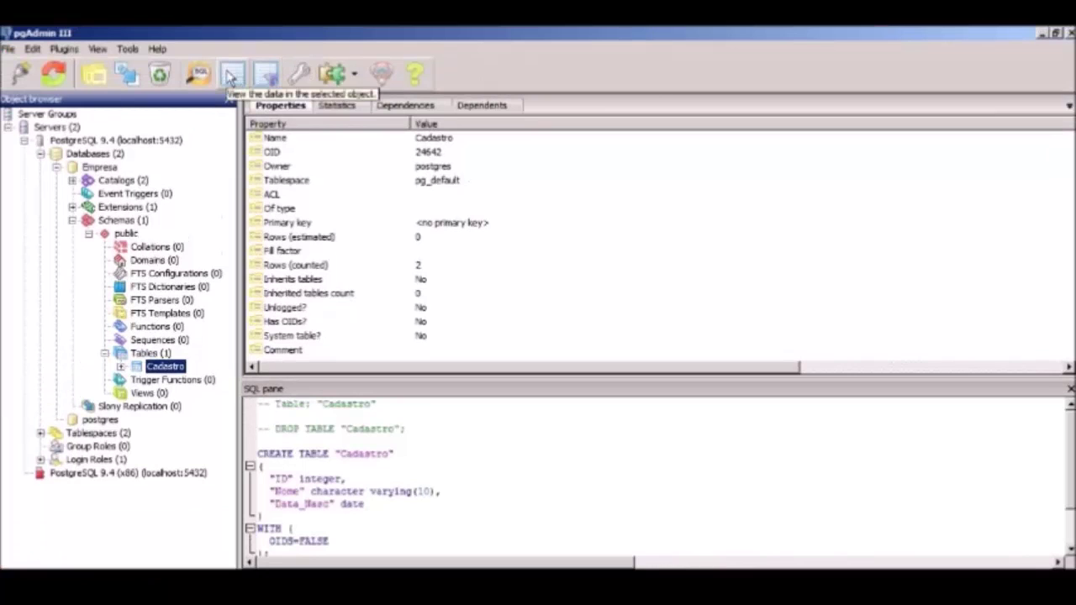
View Cadastro's two rows, then minimize the data window, pgAdmin and the exec_dump folder
left_click(231, 78)
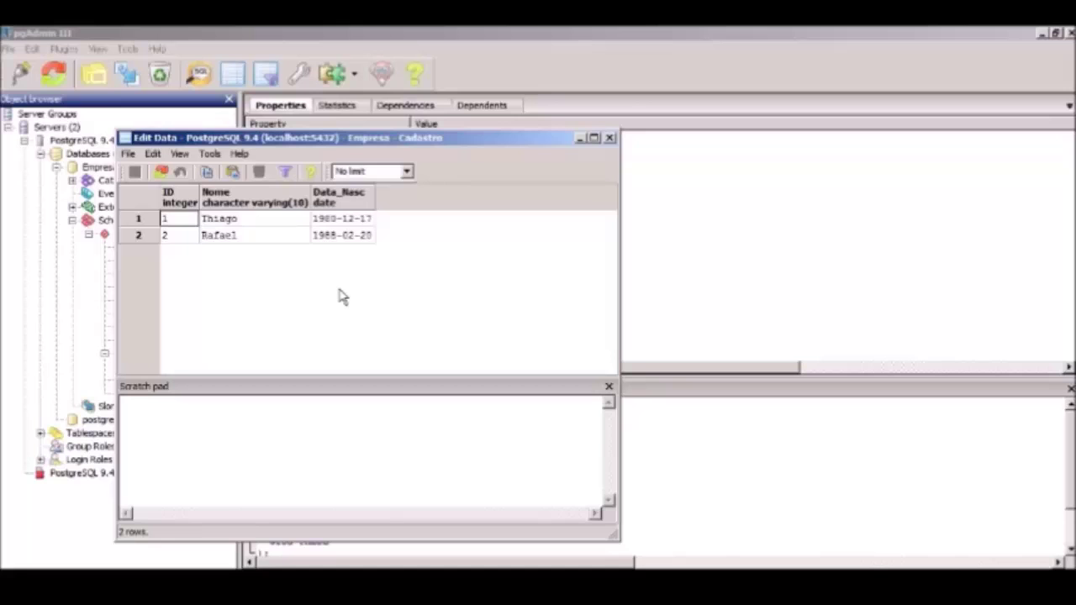
left_click(579, 139)
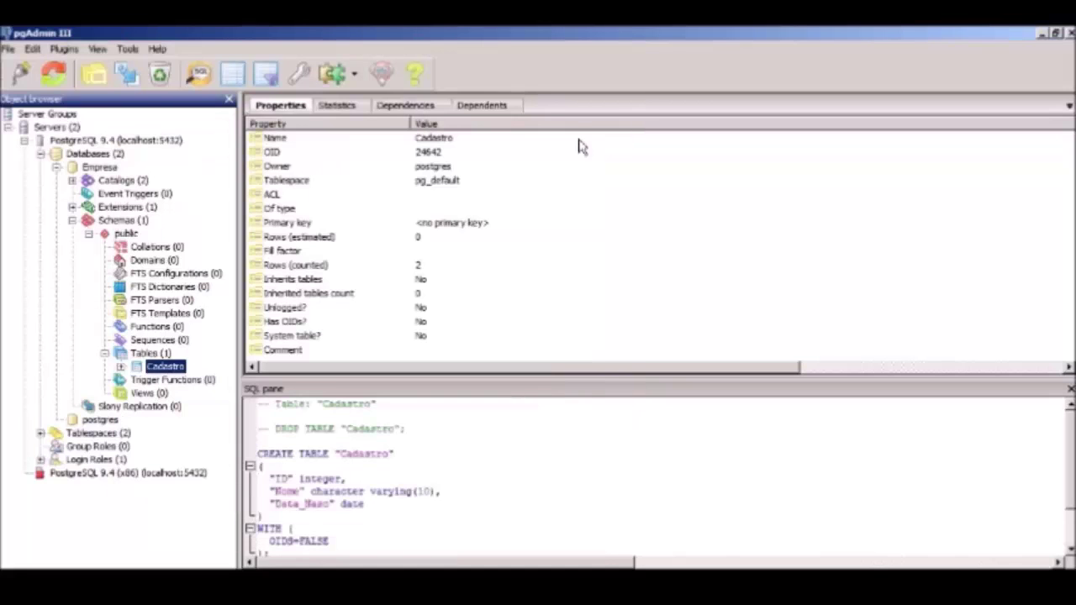
left_click(1043, 34)
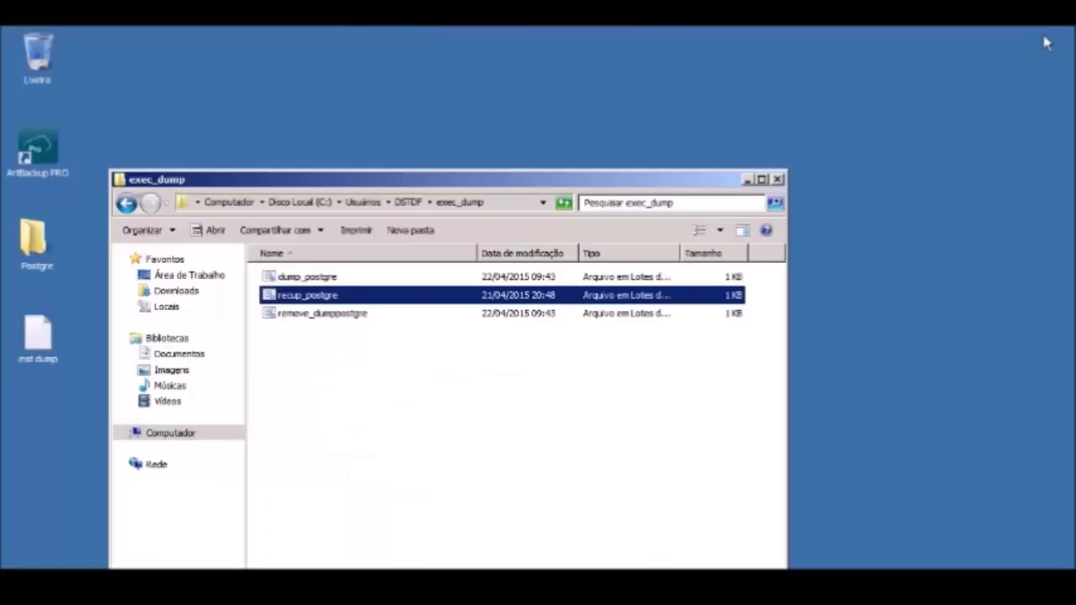
left_click(747, 179)
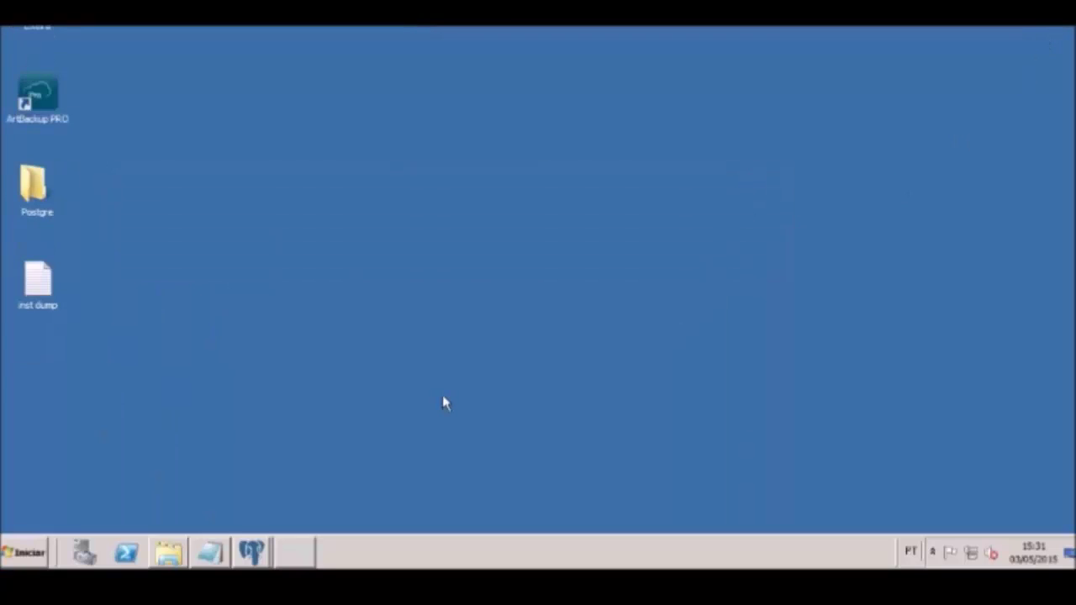